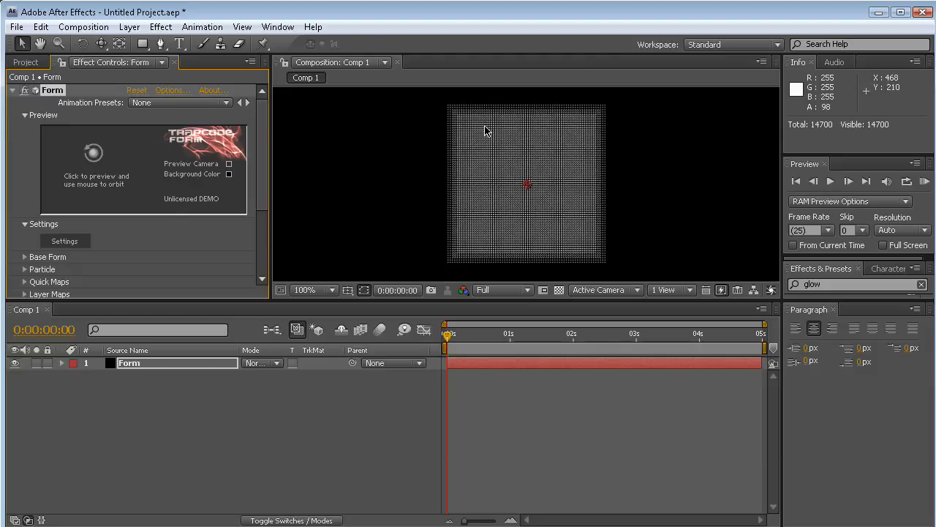
Create a new composition named Text with a width of 900 px and a height of 300 px.
click(83, 26)
click(85, 42)
text(Text)
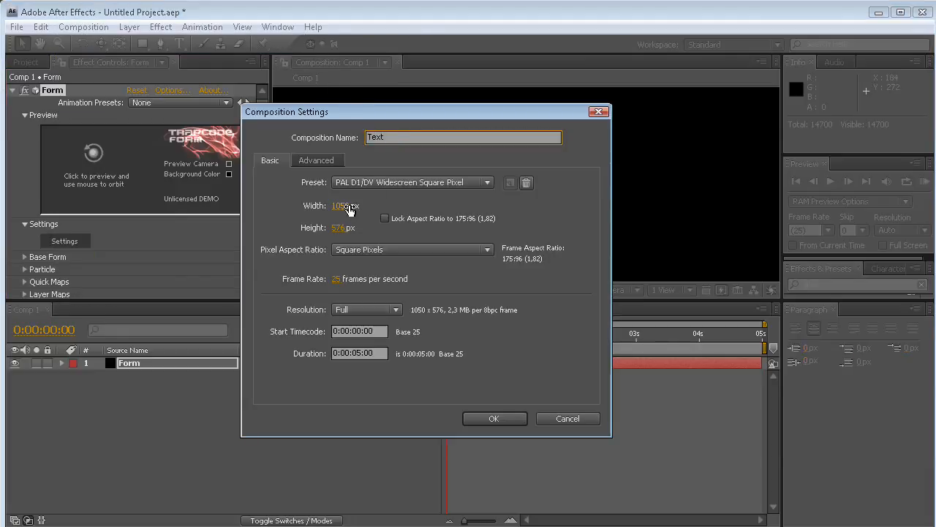
click(349, 206)
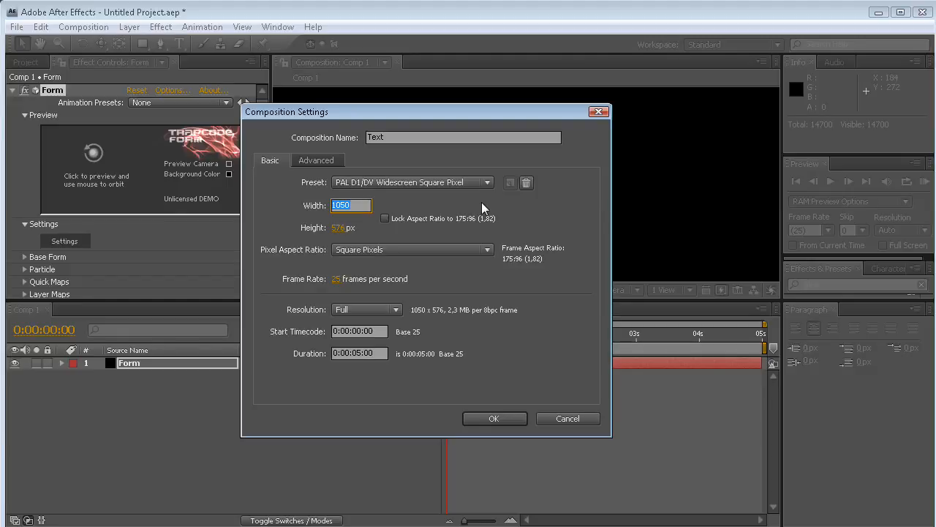
text(900)
click(340, 228)
text(300)
click(507, 418)
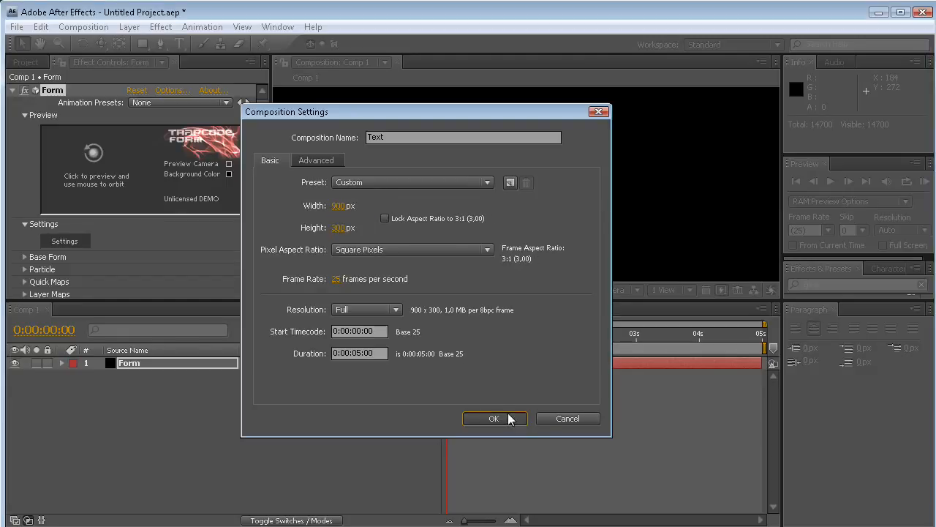
Add a text layer reading STORM and move it near the middle of the composition.
click(179, 43)
scroll(511, 206, down, 1)
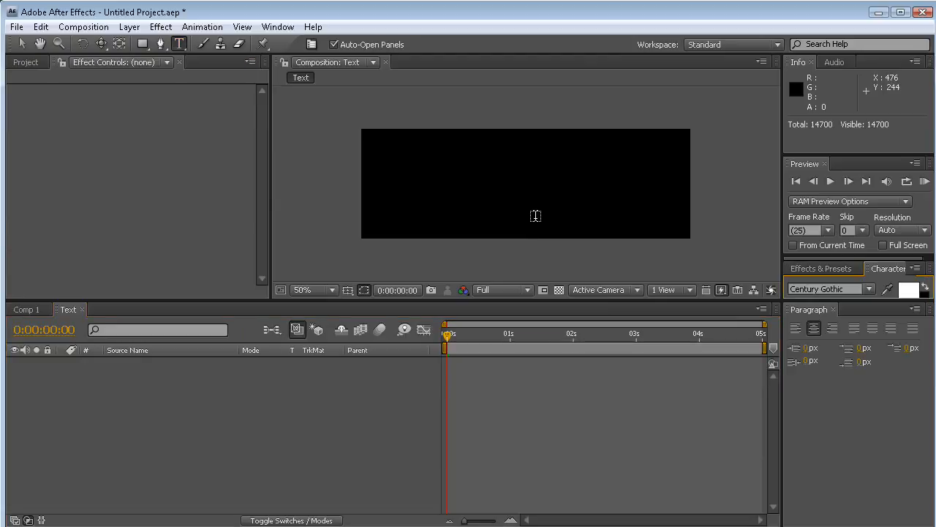
click(451, 186)
text(STORM)
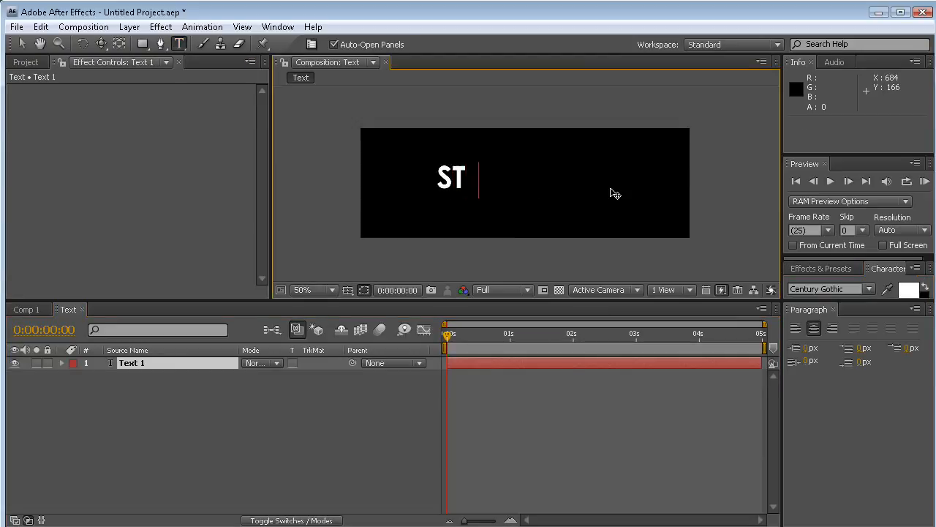
click(22, 43)
drag(451, 179, 521, 186)
click(311, 395)
click(211, 363)
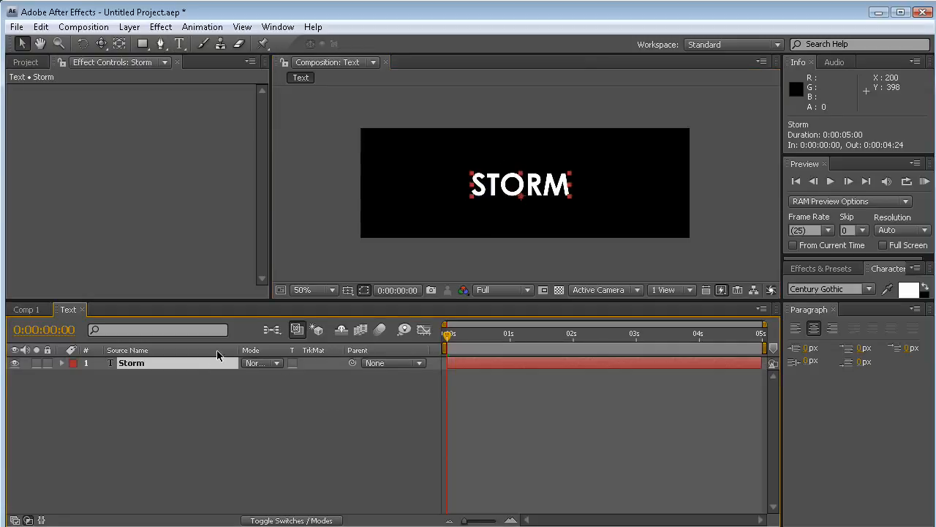
Scale the STORM text layer to 244% and reposition it at about 456, 222 to center it in the frame.
scroll(594, 187, up, 1)
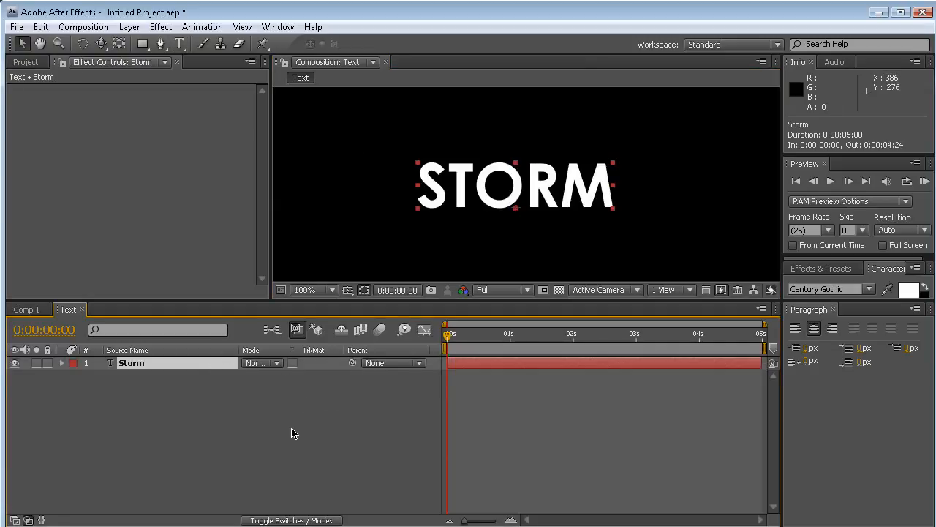
key(s)
drag(297, 375, 358, 375)
scroll(589, 210, down, 1)
drag(290, 375, 329, 372)
drag(551, 193, 558, 207)
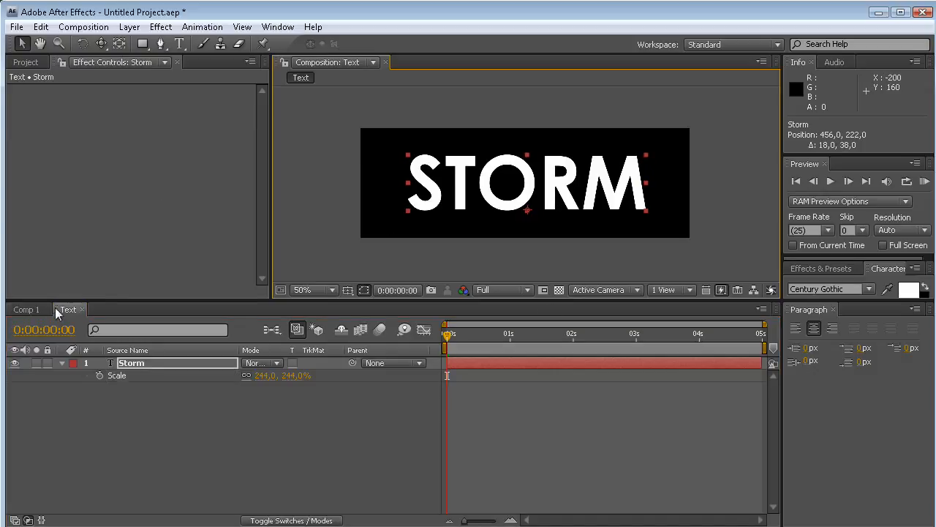
In Comp 1, set the Form effect's base form Size X to 900 and Size Y to 300.
click(35, 310)
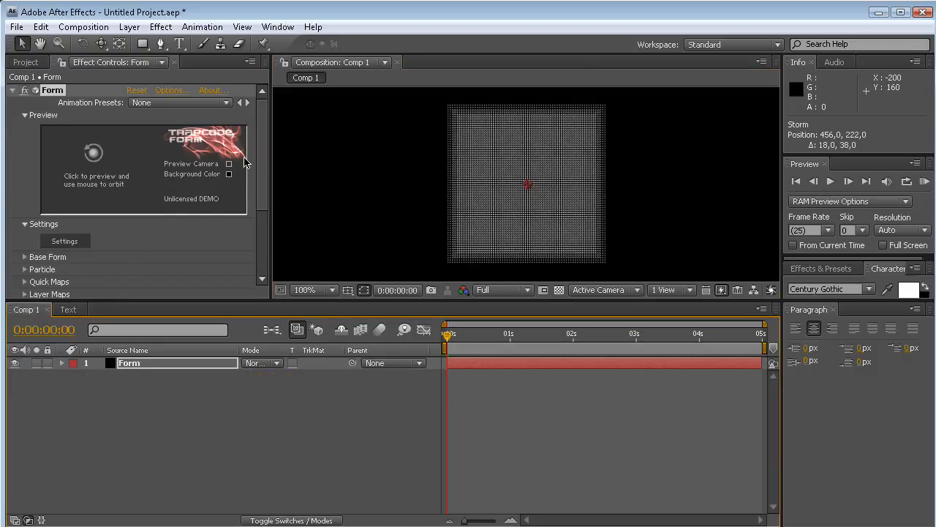
drag(258, 156, 264, 177)
click(24, 175)
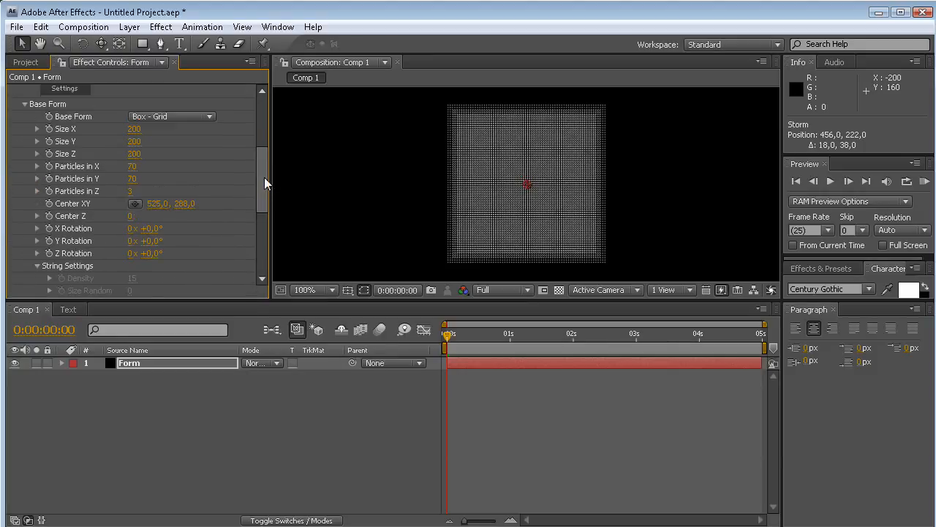
click(135, 129)
text(900)
key(Return)
click(158, 141)
text(300)
key(Return)
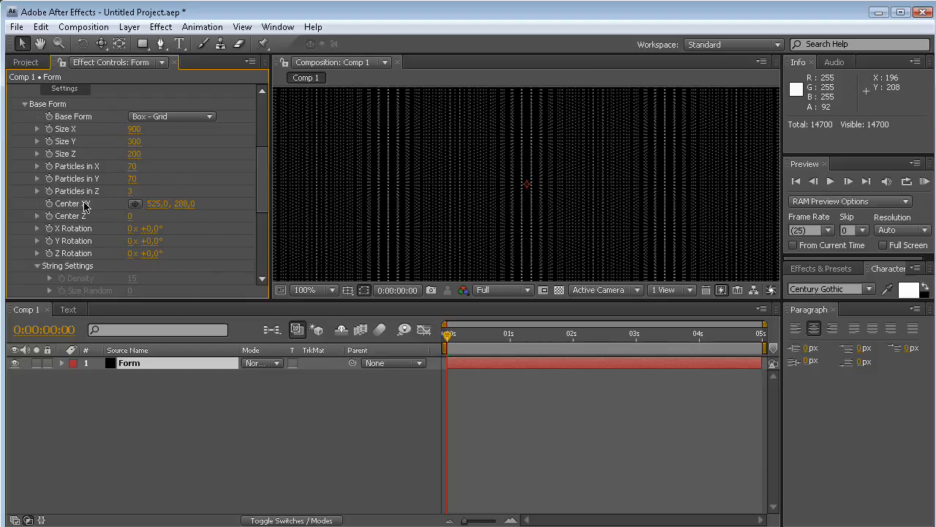
Set the base form's particle counts to 1 in Z, 900 in X and 300 in Y.
click(130, 192)
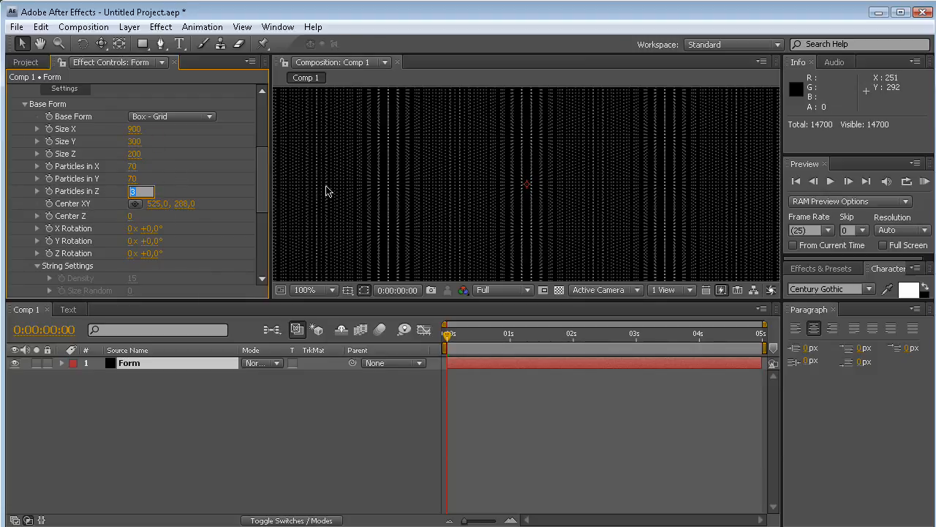
key(Return)
scroll(264, 167, up, 1)
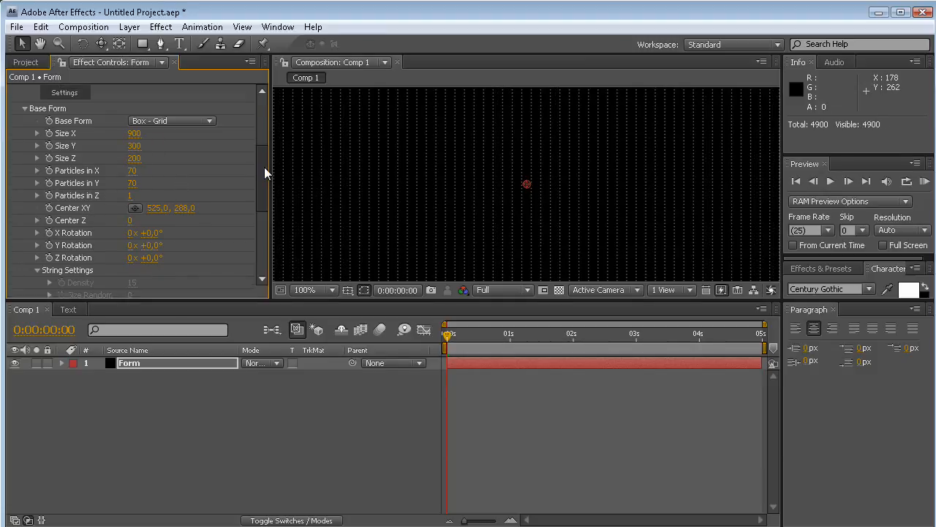
scroll(377, 169, down, 2)
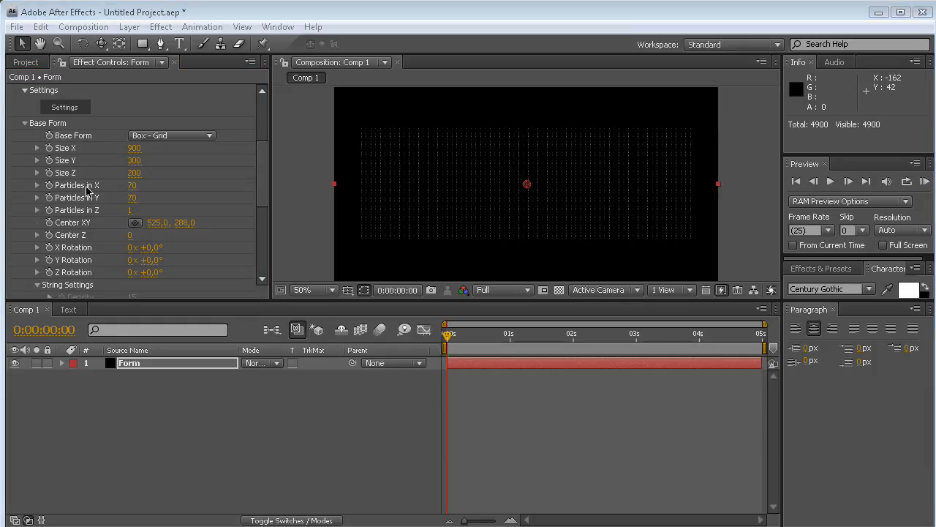
click(264, 186)
drag(264, 186, 264, 185)
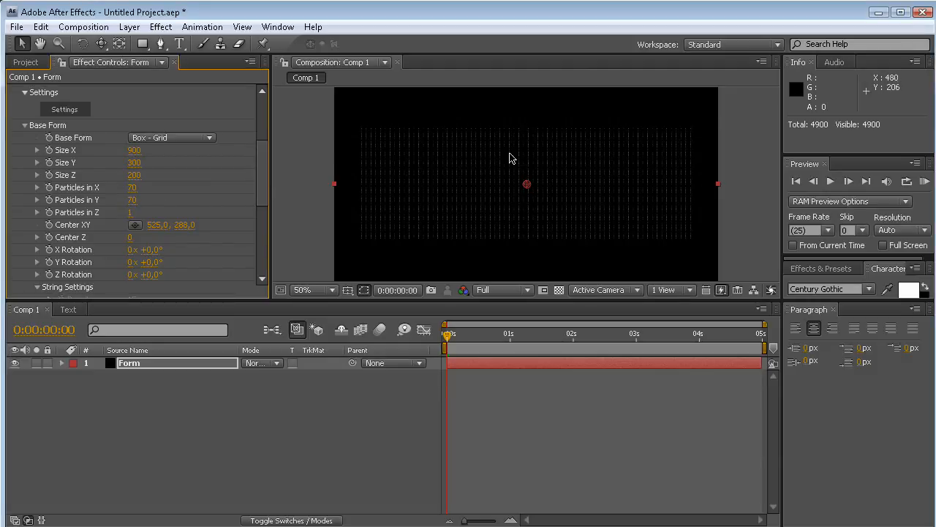
click(130, 188)
text(900)
key(Tab)
text(3)
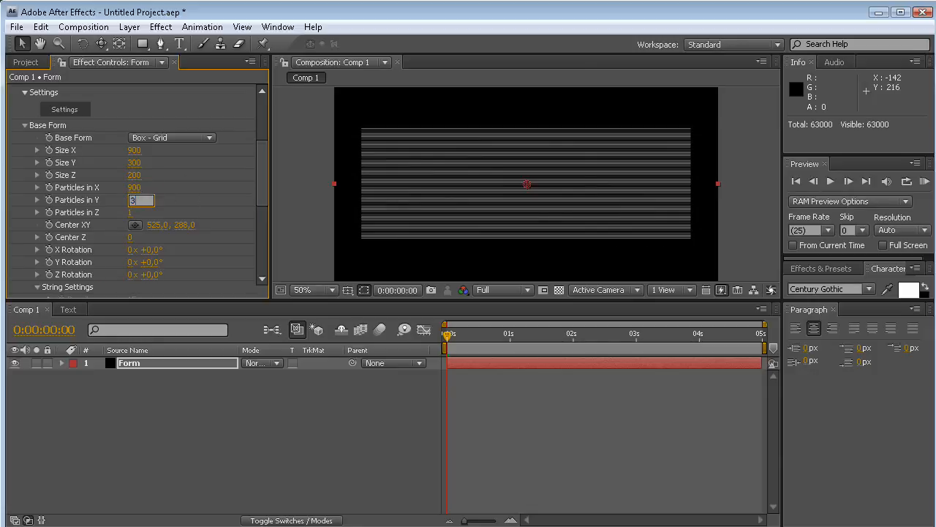
text(00)
key(Return)
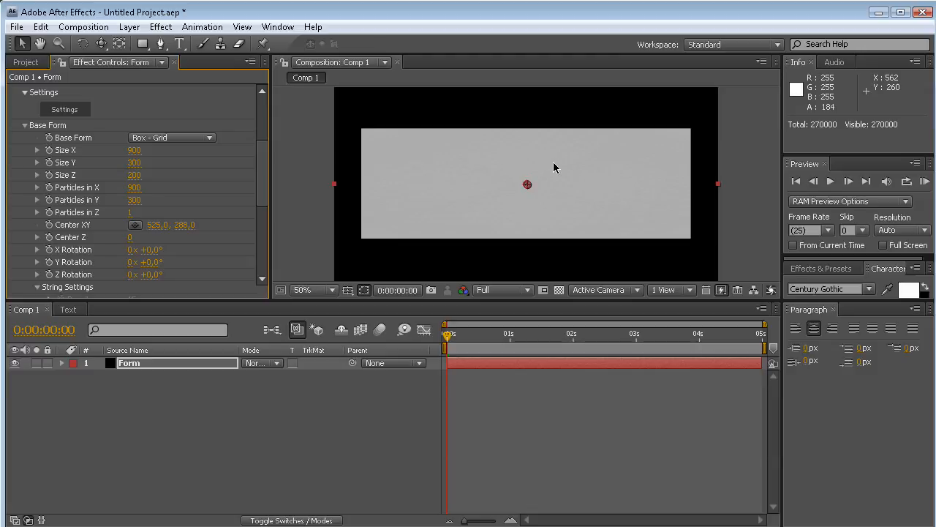
Set the particle size of the Form effect to 1,4.
drag(260, 161, 258, 217)
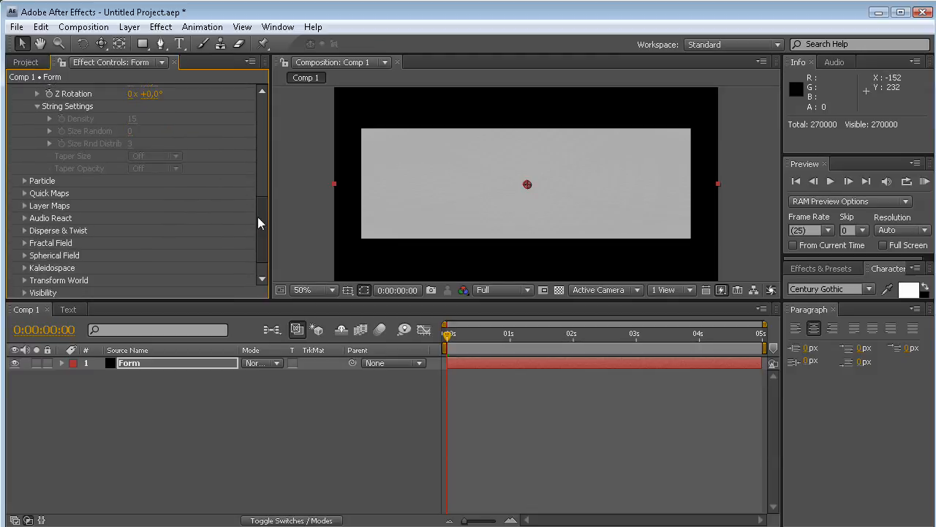
click(25, 182)
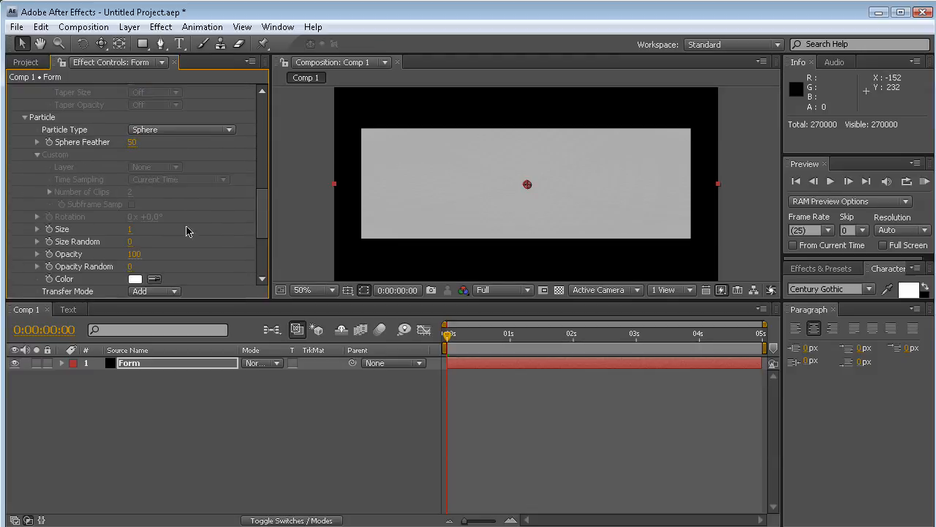
click(131, 230)
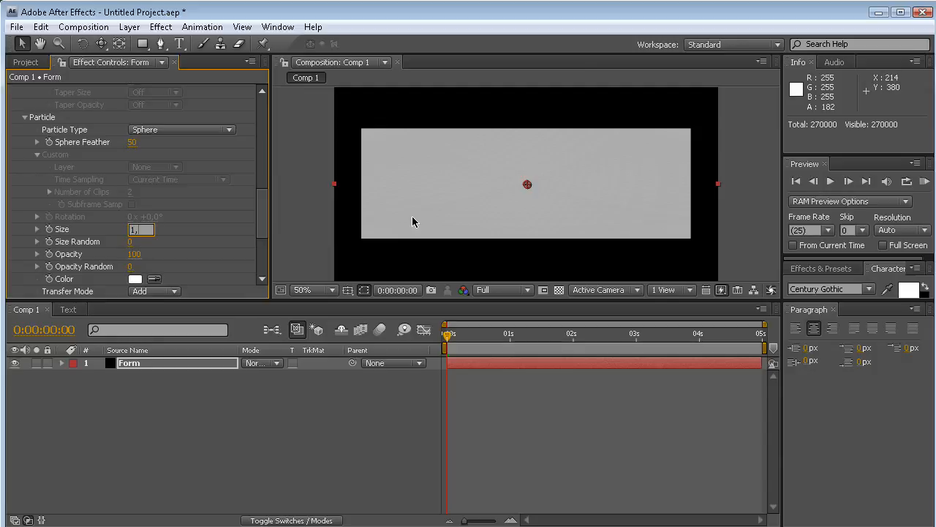
text(1,4)
key(Return)
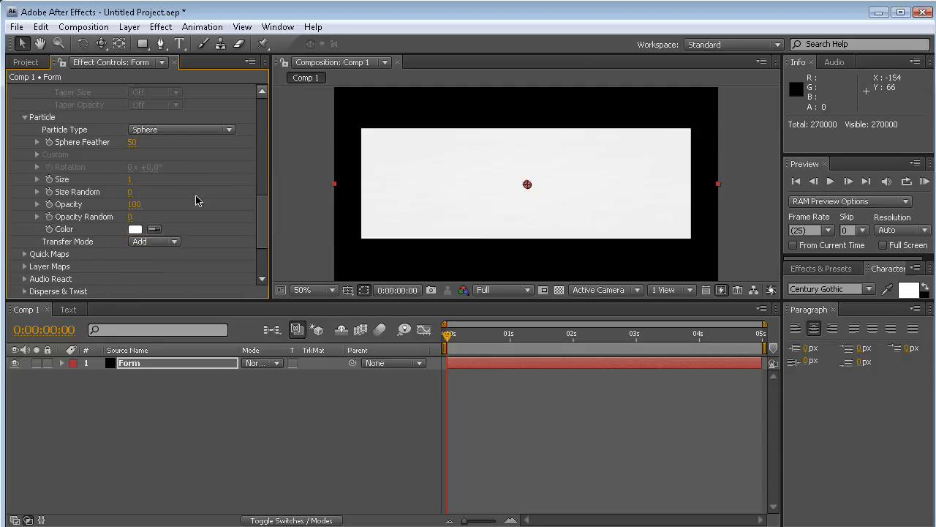
Change the particle color of the Form effect to blue 2832BB.
click(135, 229)
drag(341, 384, 341, 362)
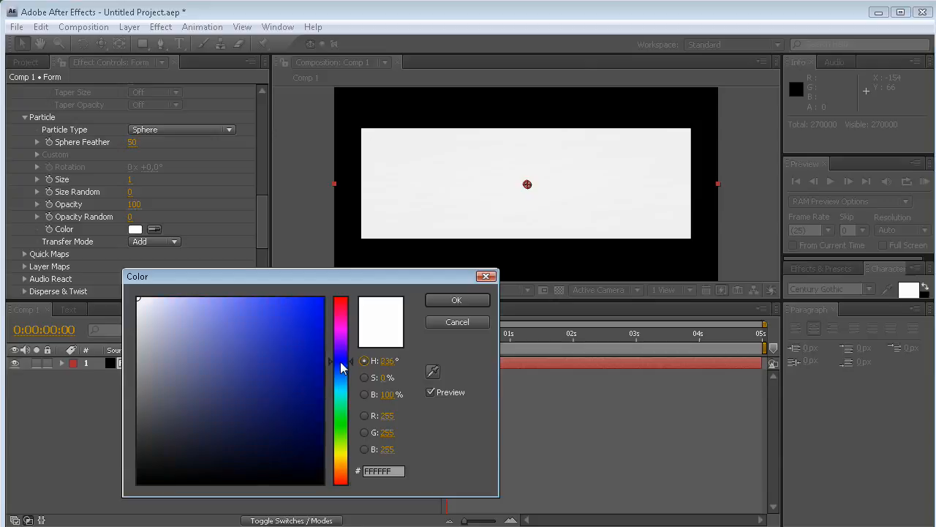
click(284, 347)
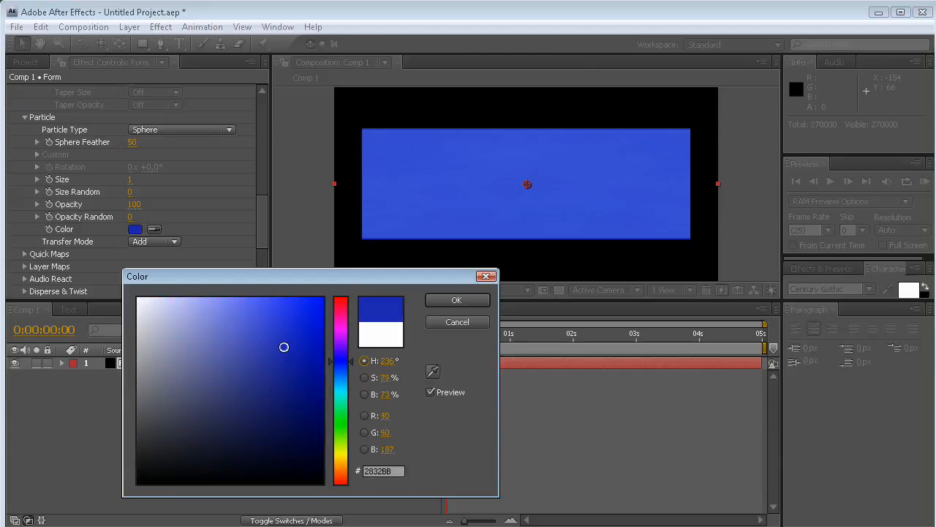
click(454, 300)
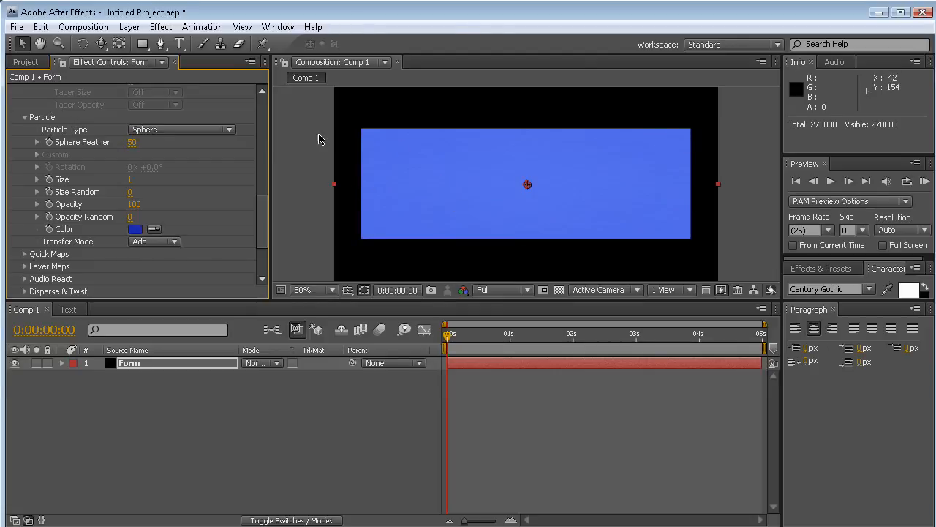
Set the Fractal Field's Displace value to 80 in the Form effect.
drag(261, 212, 260, 236)
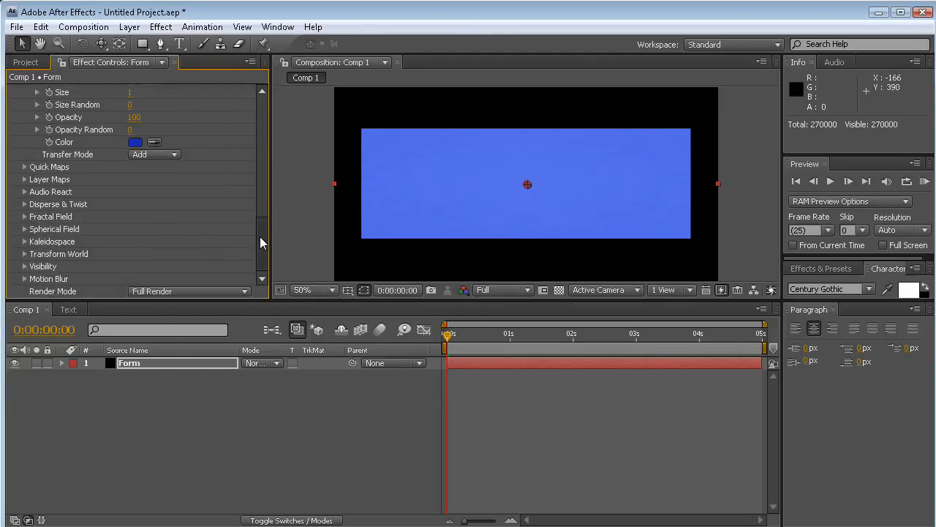
click(24, 217)
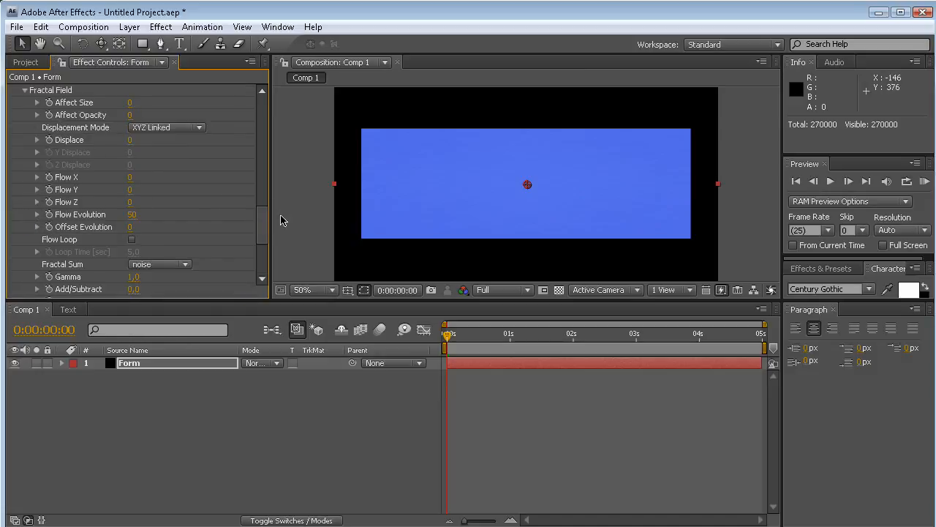
scroll(256, 223, up, 1)
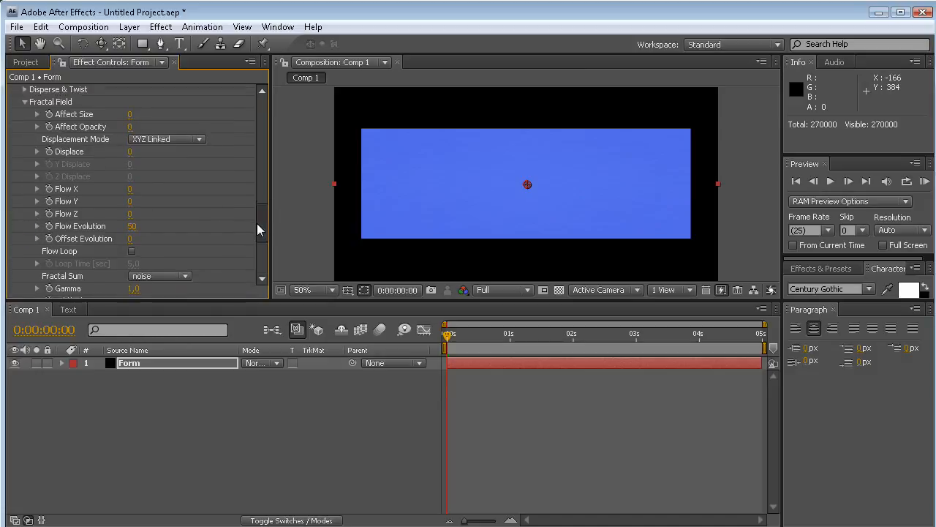
click(132, 157)
text(80)
key(Return)
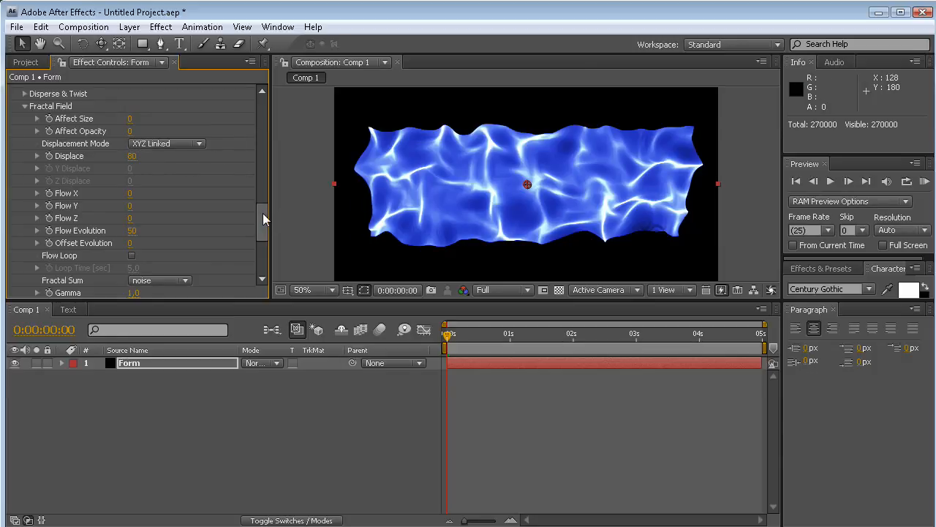
Set the Fractal Field's F Scale to 22.
drag(262, 214, 265, 242)
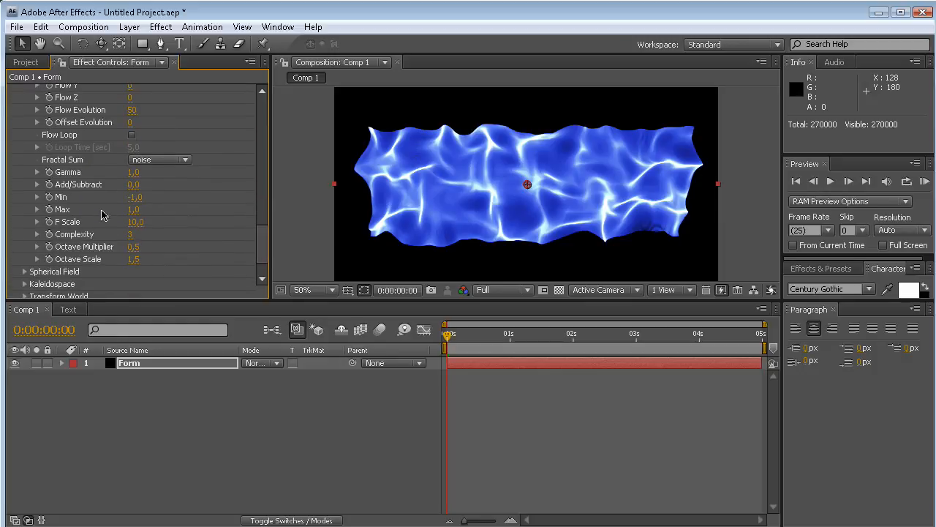
click(136, 221)
key(Return)
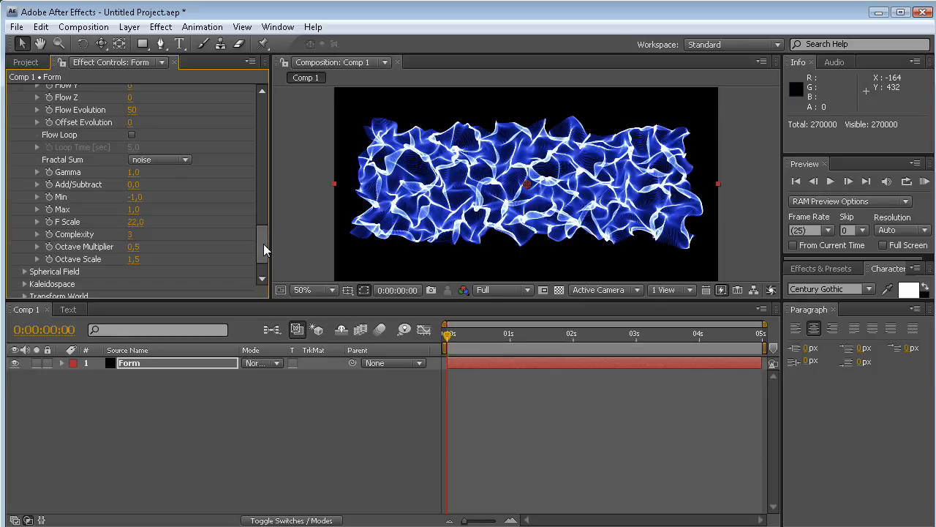
Set the Fractal Field's Flow Y to -50 and Flow X to 10.
scroll(263, 242, up, 3)
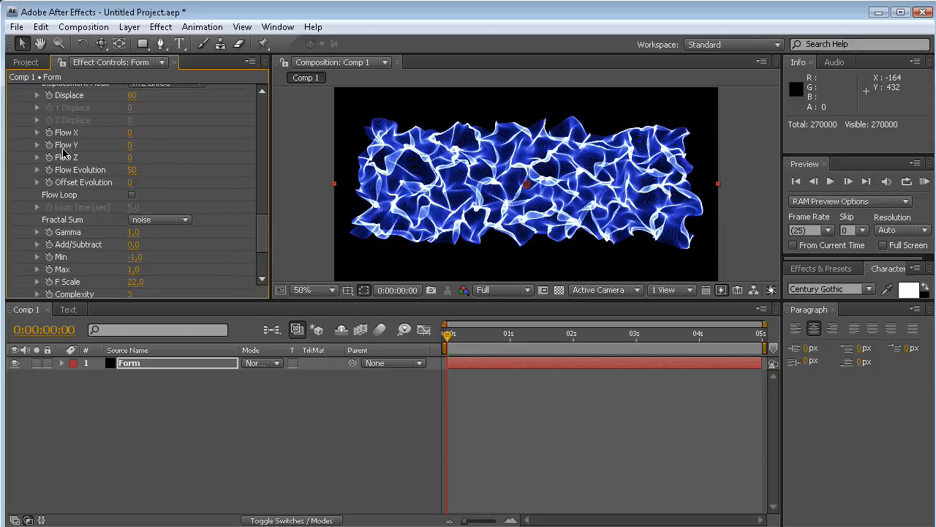
click(130, 147)
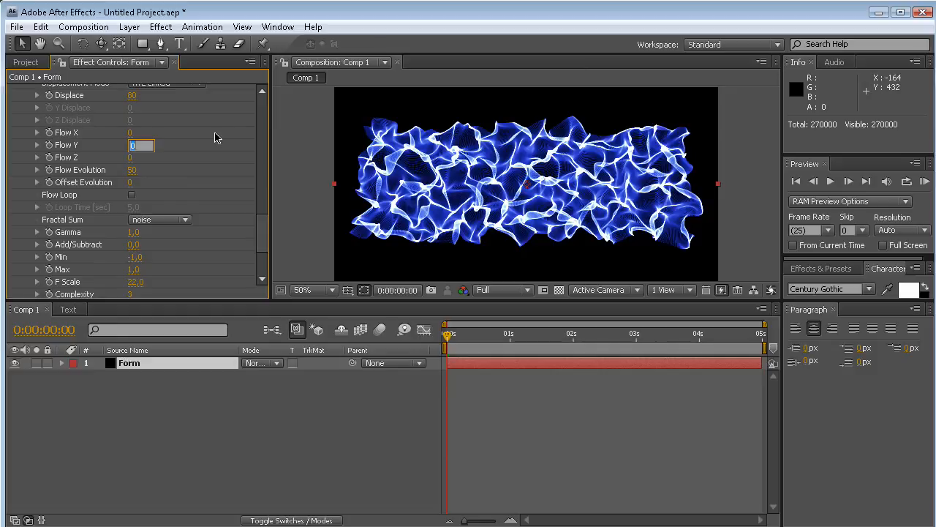
text(-50)
key(Return)
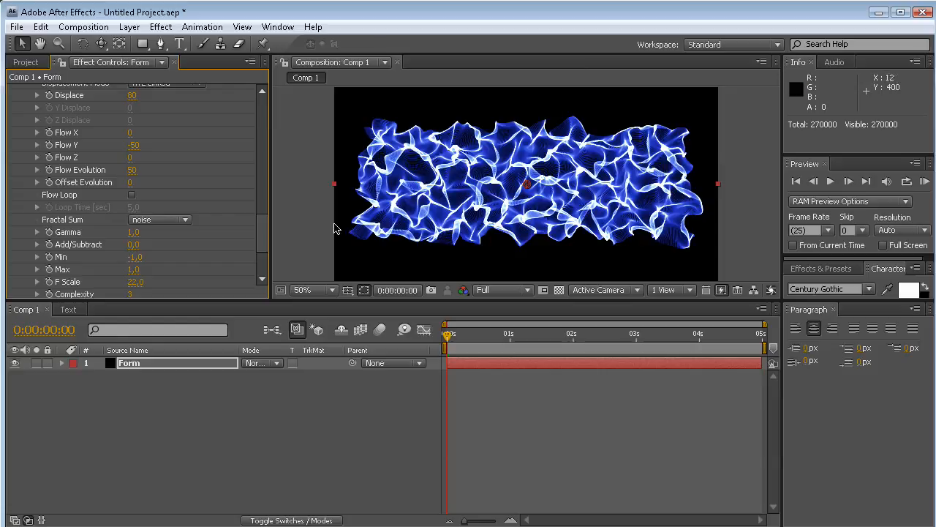
drag(267, 236, 267, 235)
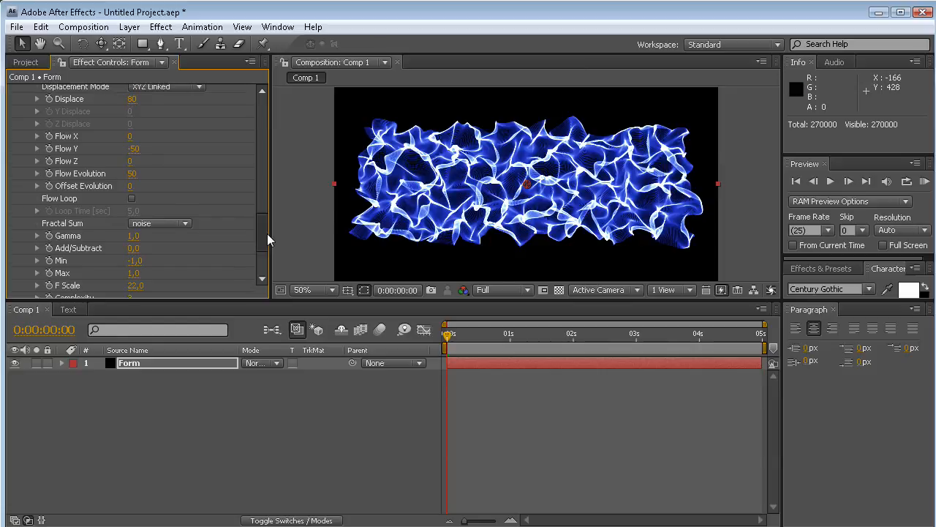
click(130, 136)
text(10)
key(Return)
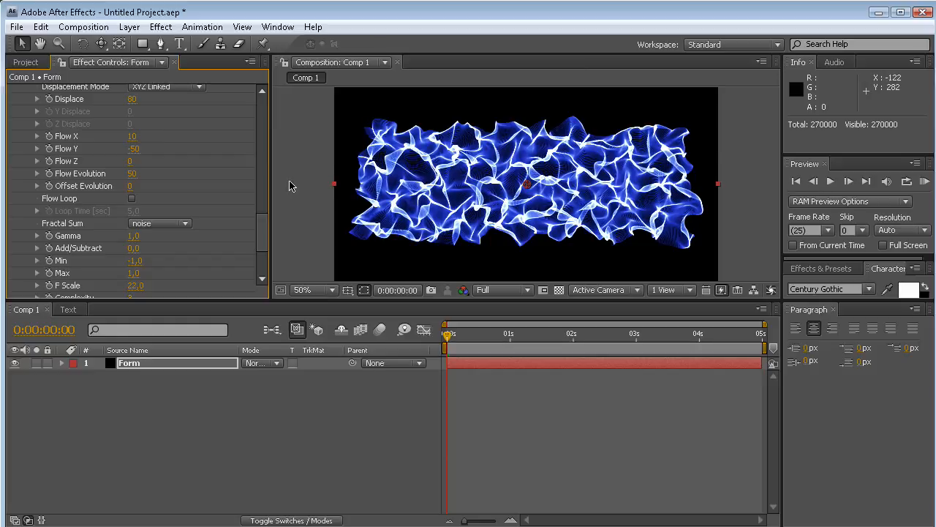
Add the Text composition to Comp 1 beneath the Form layer and reselect the Form layer.
drag(263, 232, 273, 182)
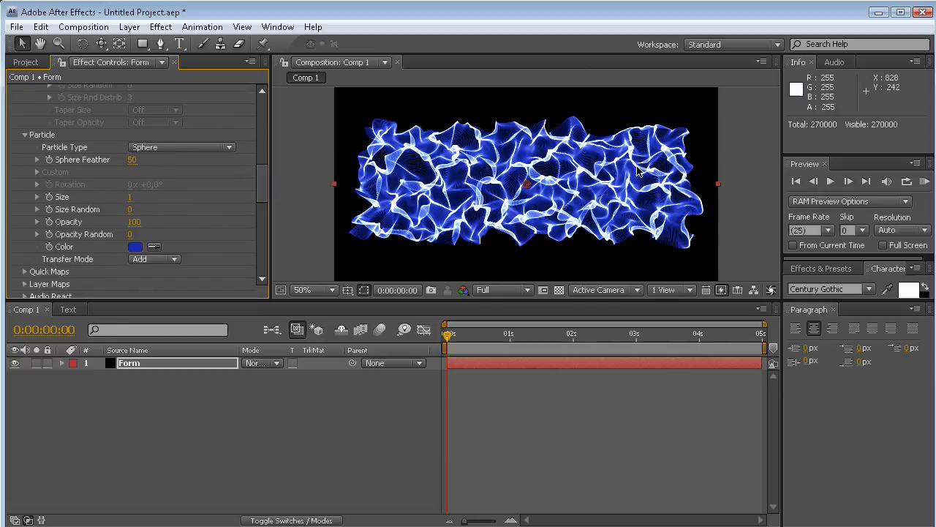
scroll(264, 177, up, 3)
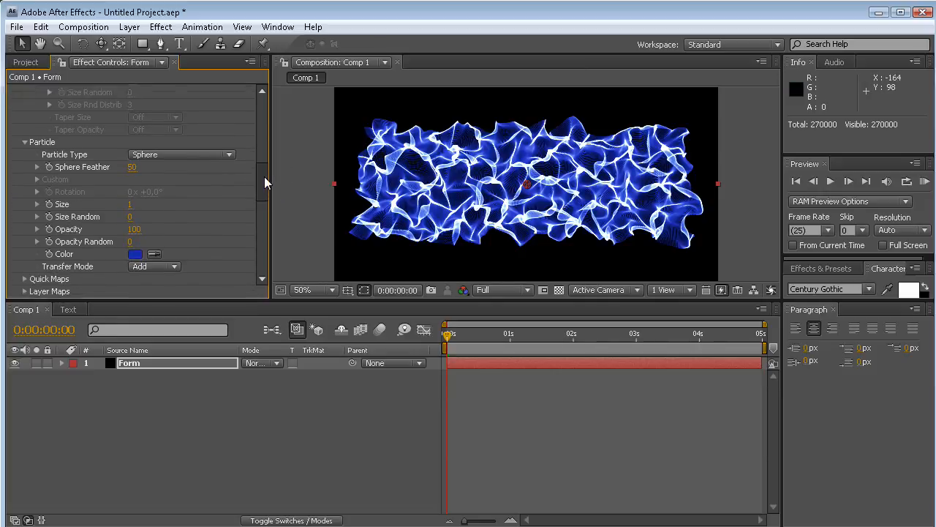
click(28, 61)
click(165, 390)
key(ctrl+slash)
click(150, 365)
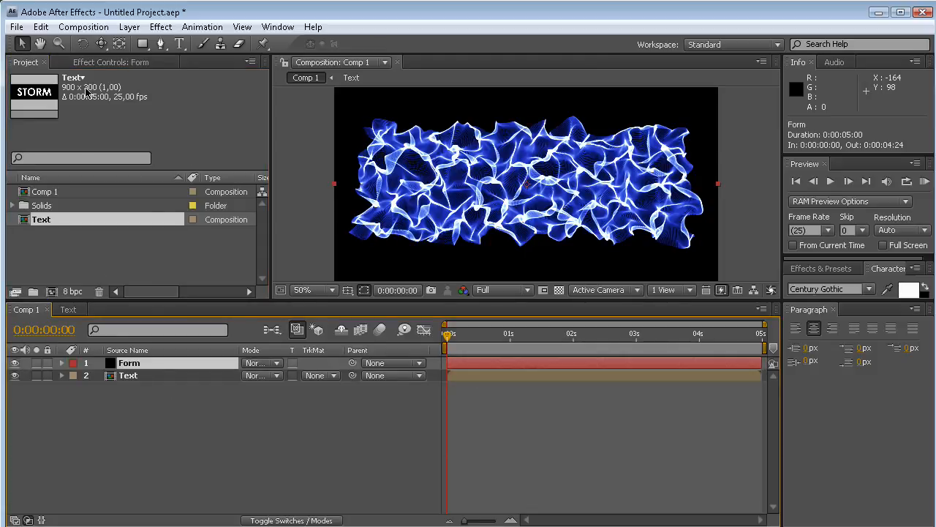
Expand the Layer Maps settings of the Form effect to examine the available mapping groups.
click(102, 64)
drag(267, 119, 264, 199)
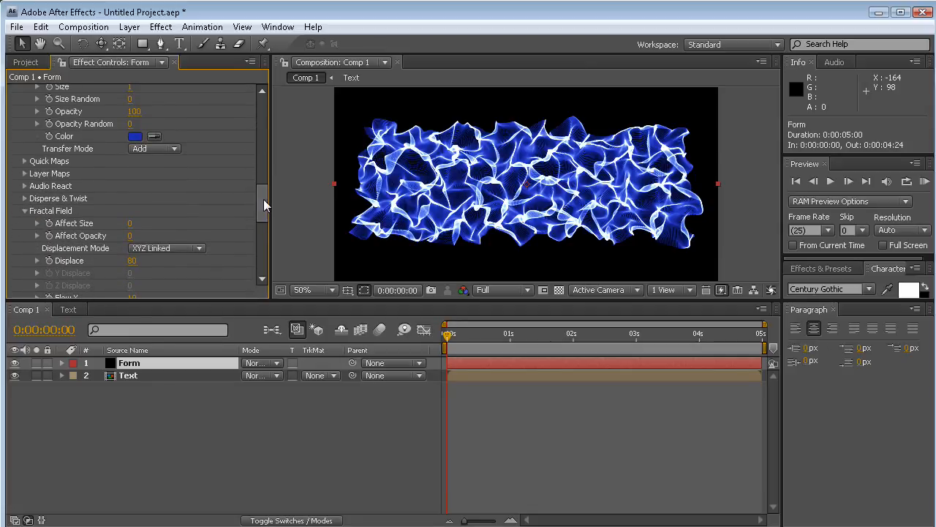
click(24, 173)
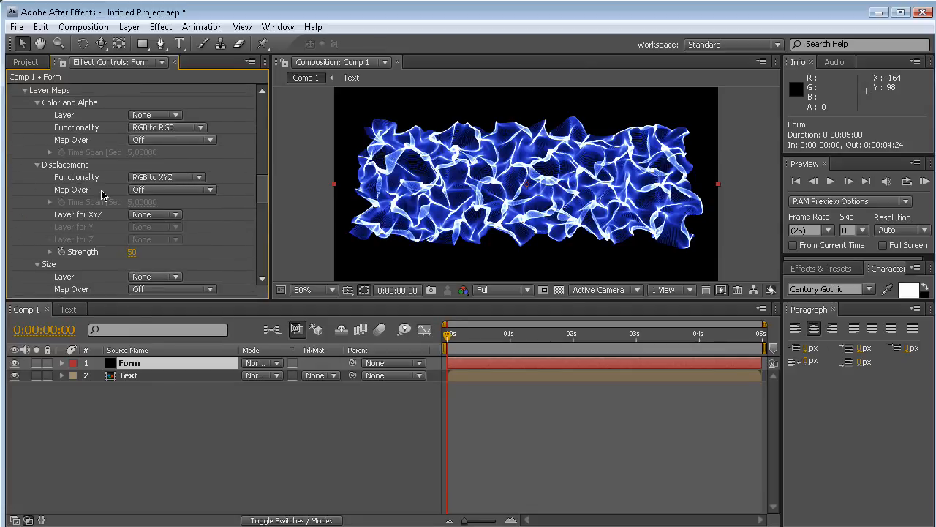
mouse_move(260, 198)
mouse_down()
mouse_move(265, 213)
mouse_move(262, 182)
mouse_up()
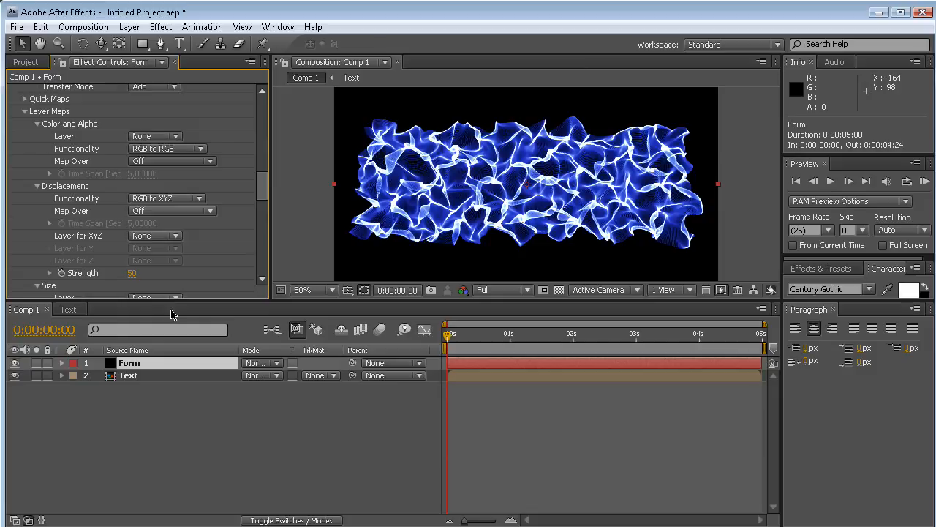
Pre-compose the Text layer as "Text color and alpha", leaving all attributes in Comp 1.
click(155, 377)
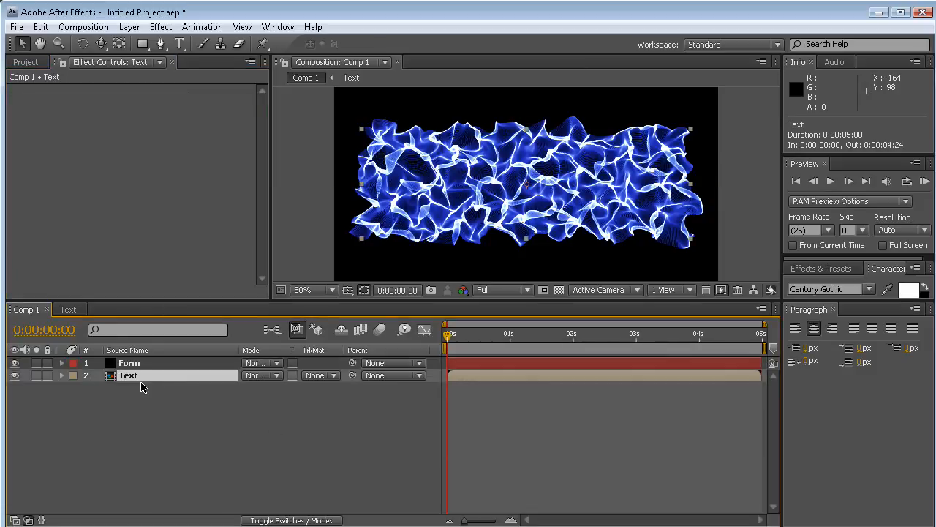
key(ctrl+shift+c)
key(End)
key(BackSpace)
key(BackSpace)
key(BackSpace)
key(BackSpace)
key(BackSpace)
key(BackSpace)
text(color and)
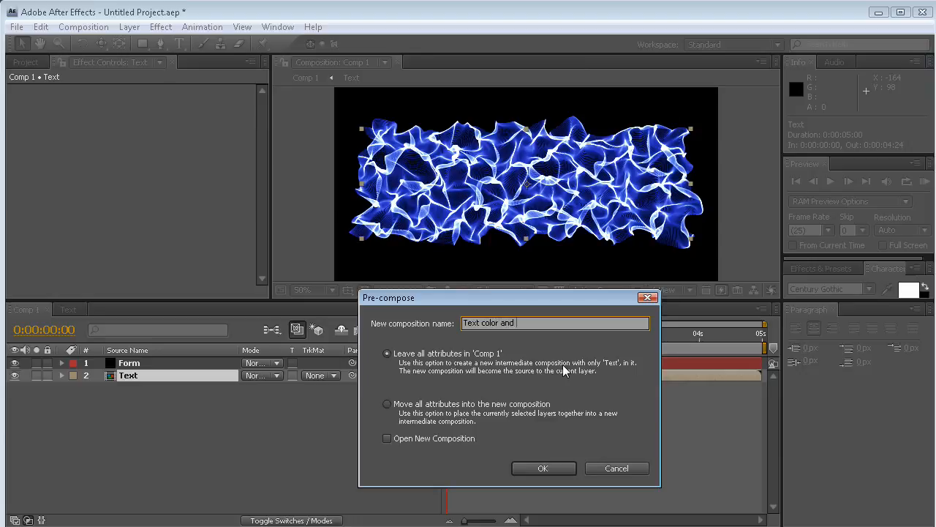
click(555, 468)
Assign the Text color and alpha layer as the Color and Alpha layer map of the Form effect.
click(139, 366)
drag(264, 110, 262, 199)
click(36, 150)
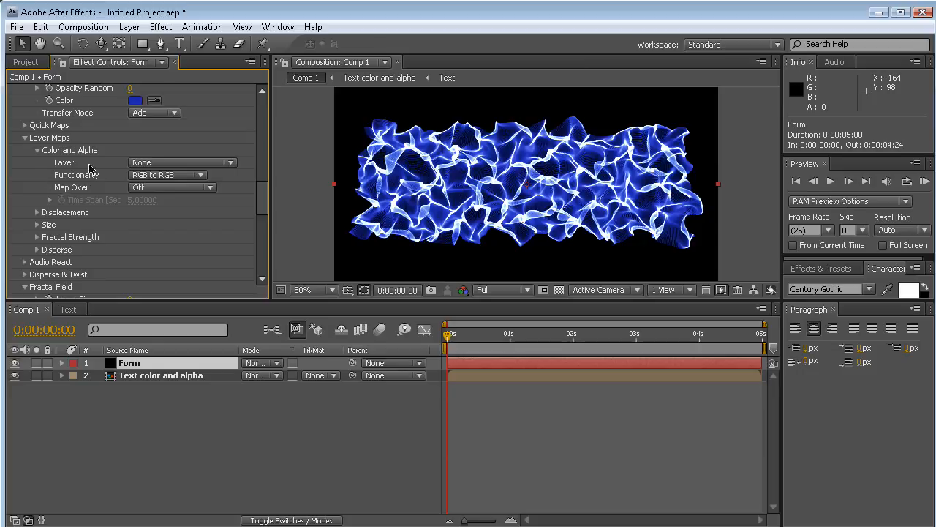
click(158, 164)
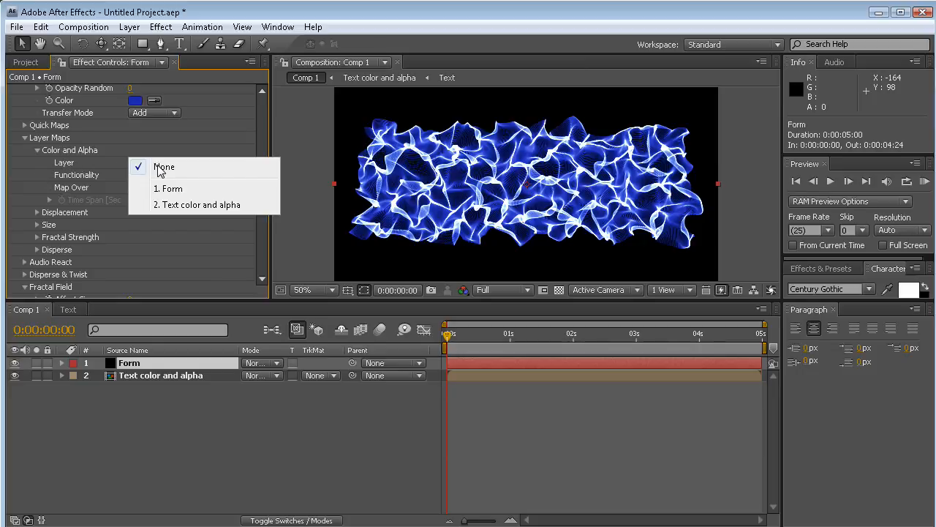
click(213, 209)
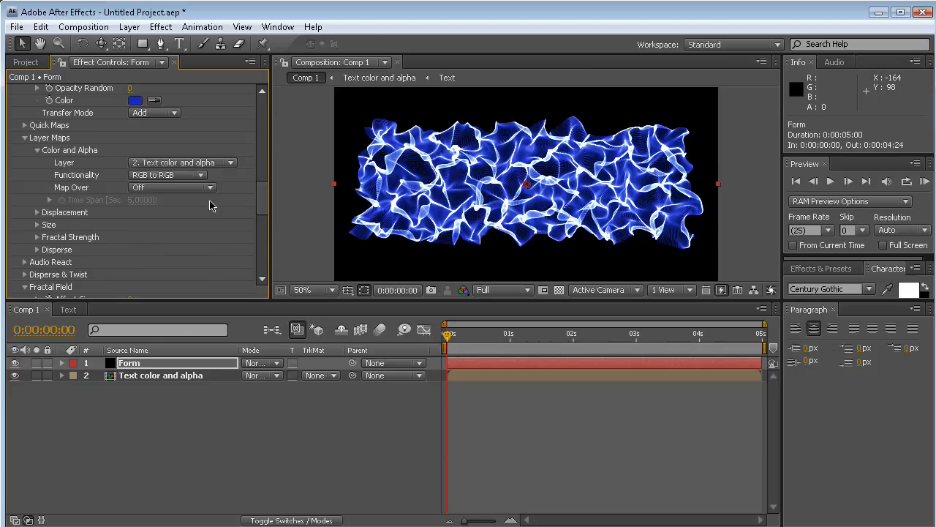
Set the Color and Alpha map to A to A over XY, and hide the Text color and alpha layer.
click(158, 175)
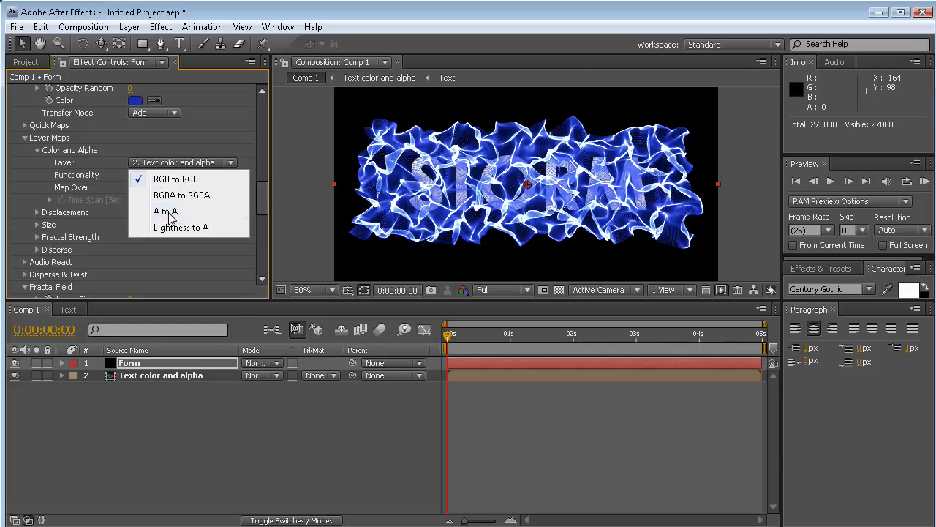
click(168, 214)
click(167, 187)
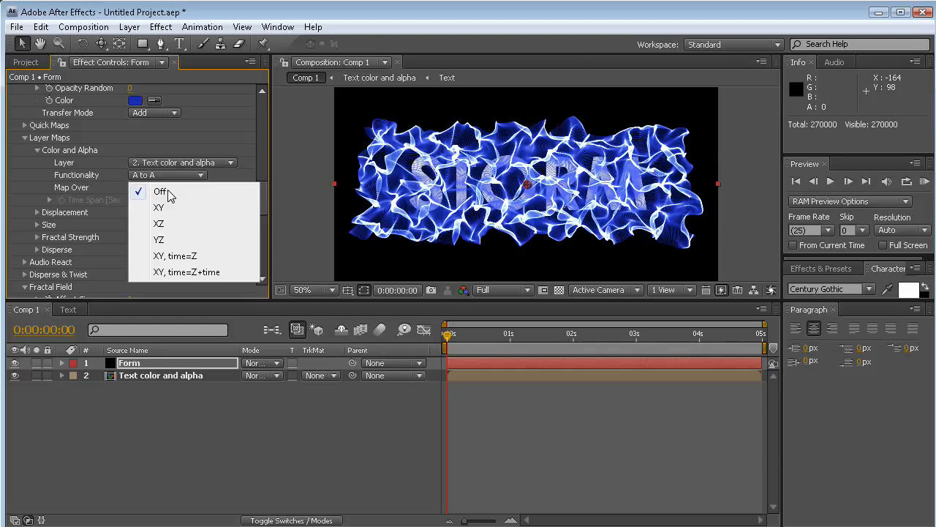
click(157, 203)
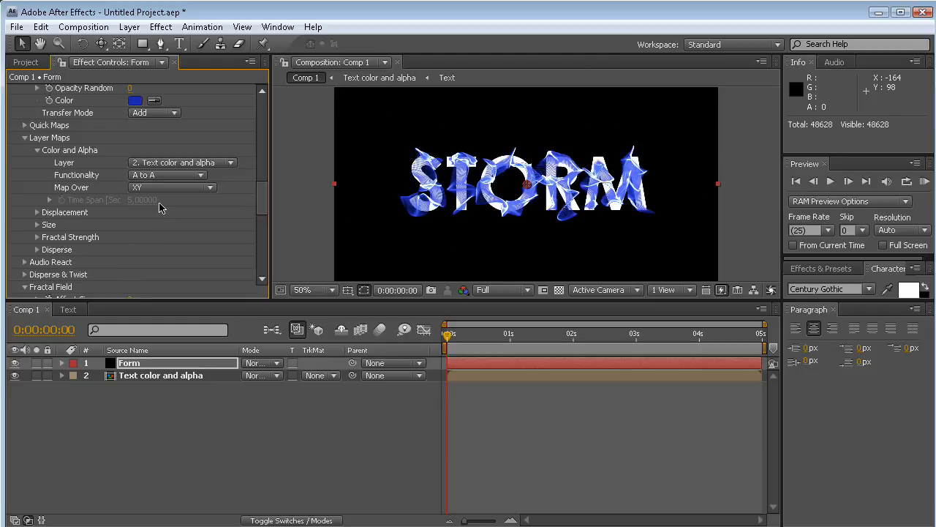
click(14, 375)
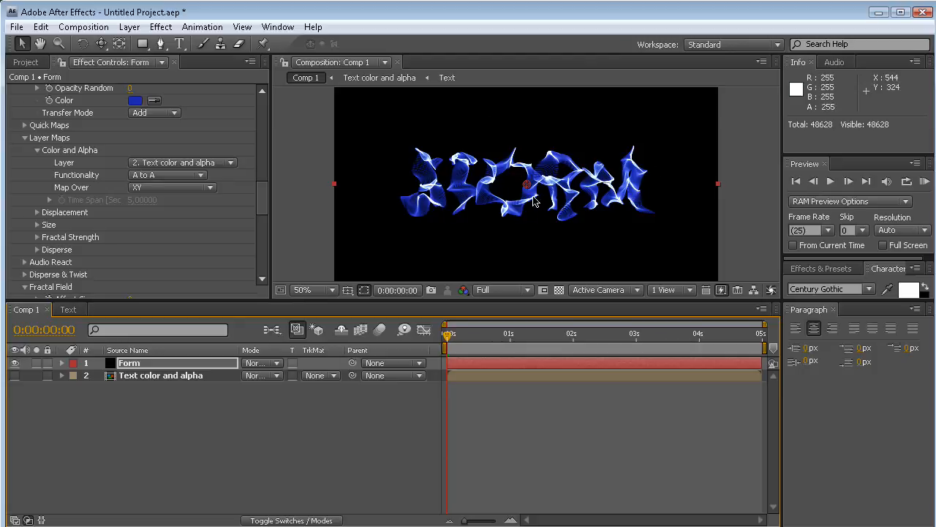
Open the Text color and alpha composition and apply the Fast Blur effect to its Text layer.
click(149, 377)
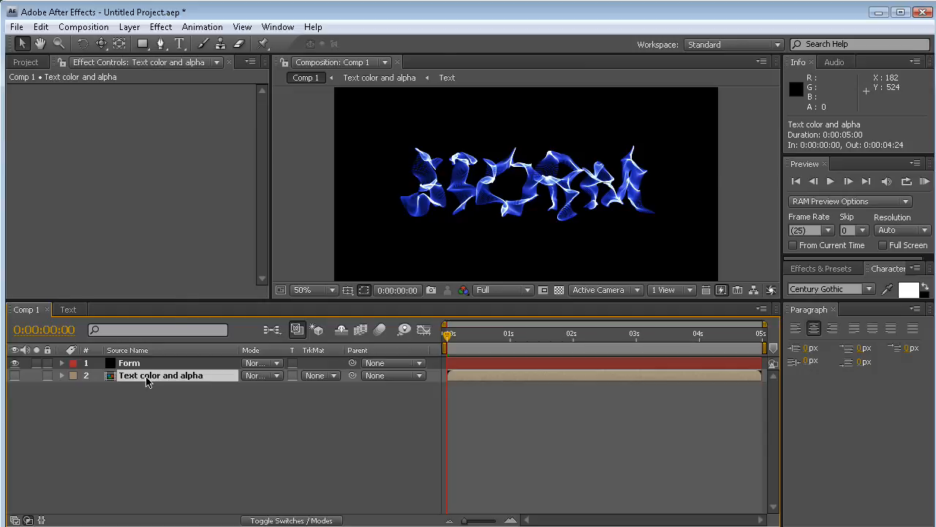
double_click(147, 379)
click(821, 268)
text(glow)
drag(697, 300, 697, 364)
key(BackSpace)
key(BackSpace)
key(BackSpace)
key(BackSpace)
text(fast)
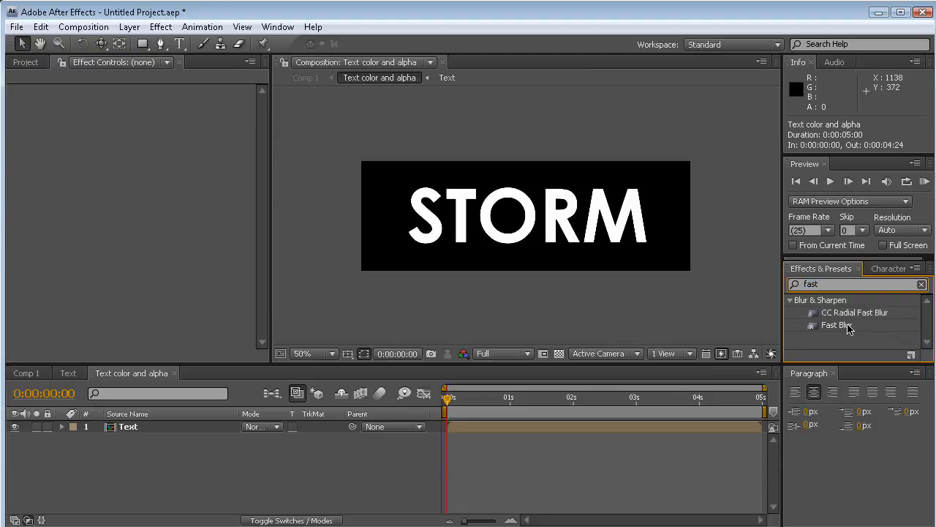
click(841, 326)
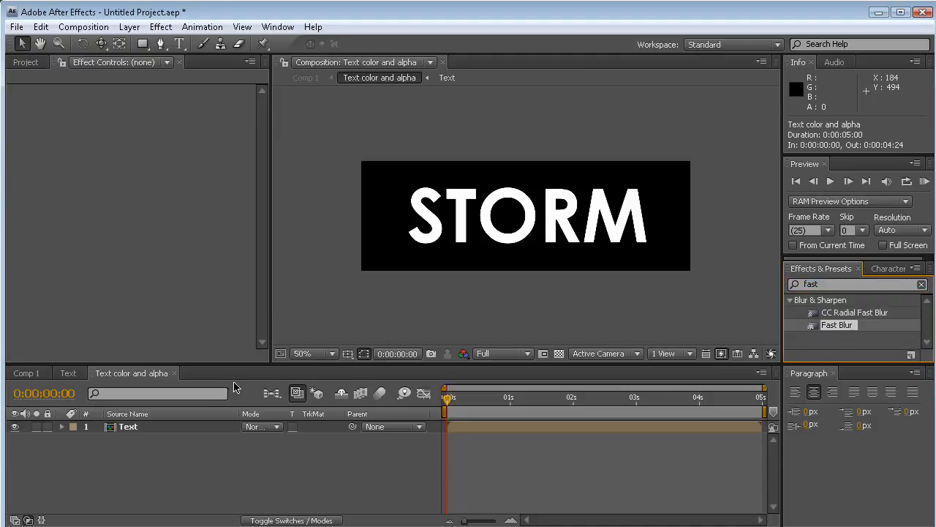
click(180, 430)
double_click(837, 325)
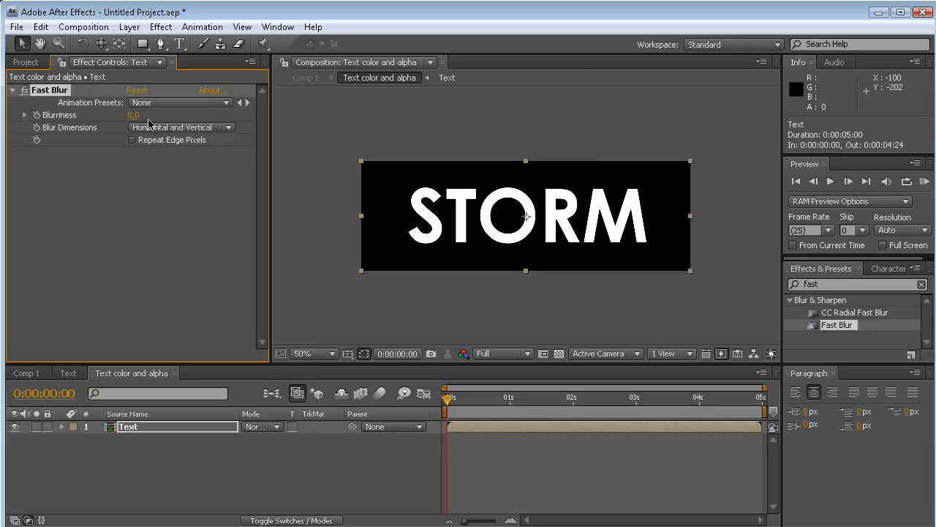
Set the Text layer's Fast Blur Blurriness to about 67 and return to Comp 1.
drag(134, 115, 188, 117)
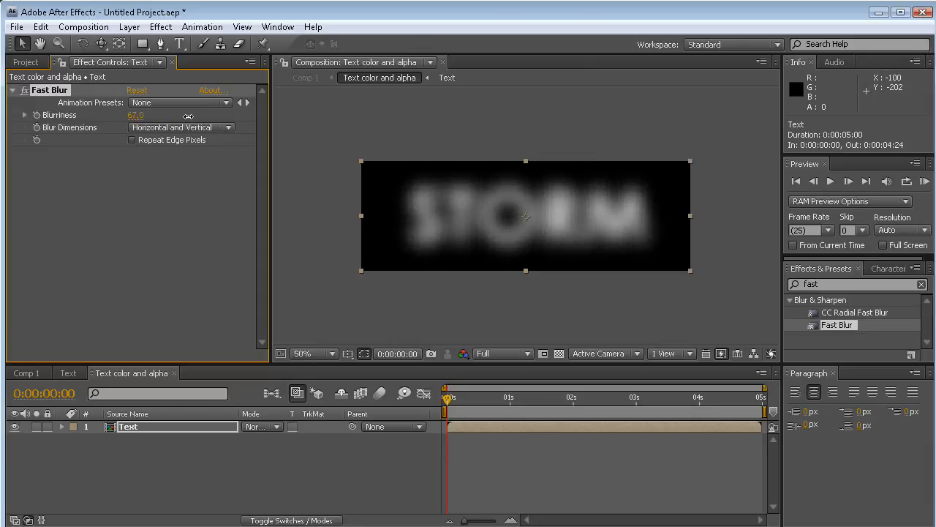
click(67, 373)
click(42, 375)
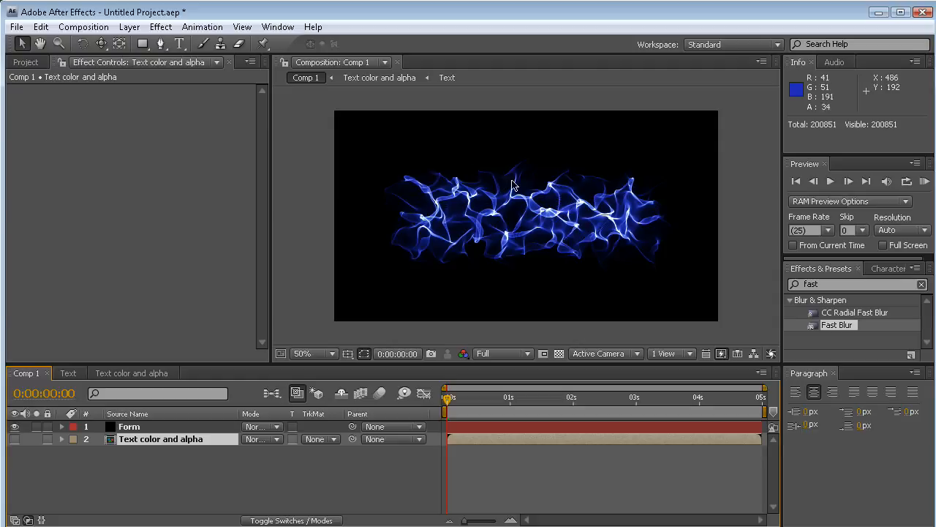
Expand the Fractal Strength map settings within the Form effect's Layer Maps.
click(136, 430)
drag(263, 135, 269, 246)
click(34, 253)
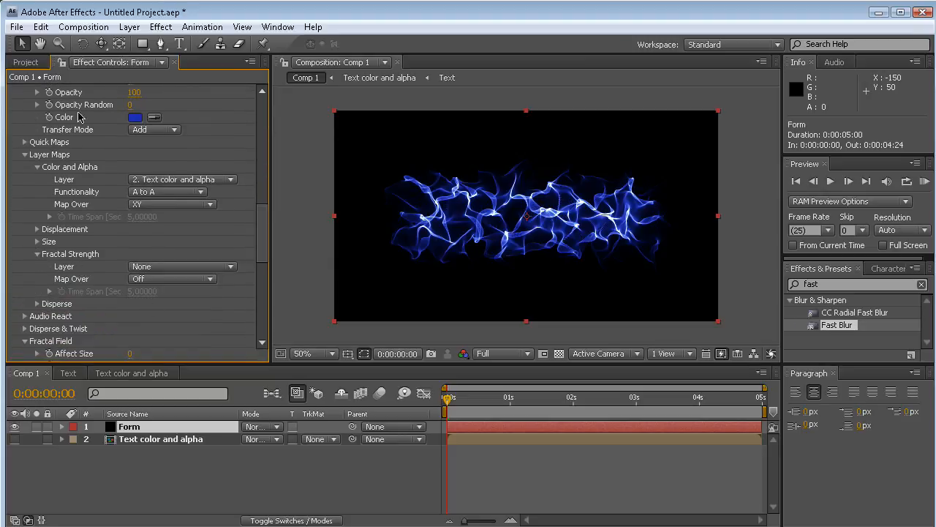
Add the Text composition below the other layers in Comp 1 and pre-compose it as "Text strength", leaving all attributes in Comp 1.
click(29, 63)
click(55, 234)
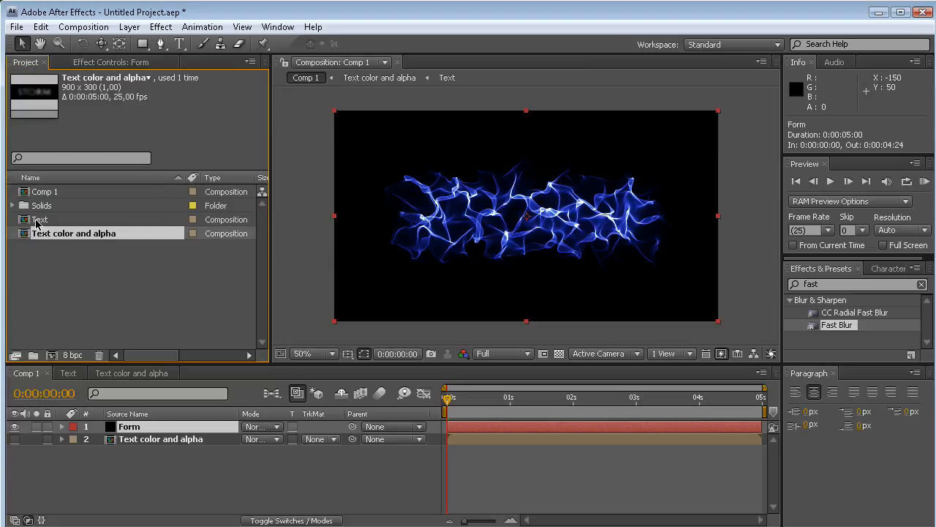
click(38, 221)
drag(40, 226, 207, 478)
key(ctrl+shift+c)
click(510, 326)
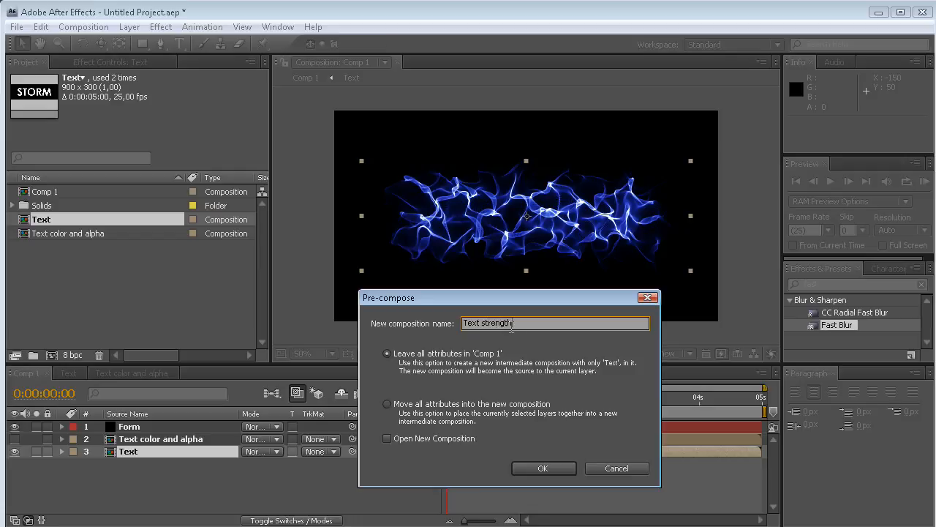
click(545, 467)
In the Text strength composition, add a comp-sized 900 x 300 px black solid named BG beneath the Text layer.
click(139, 453)
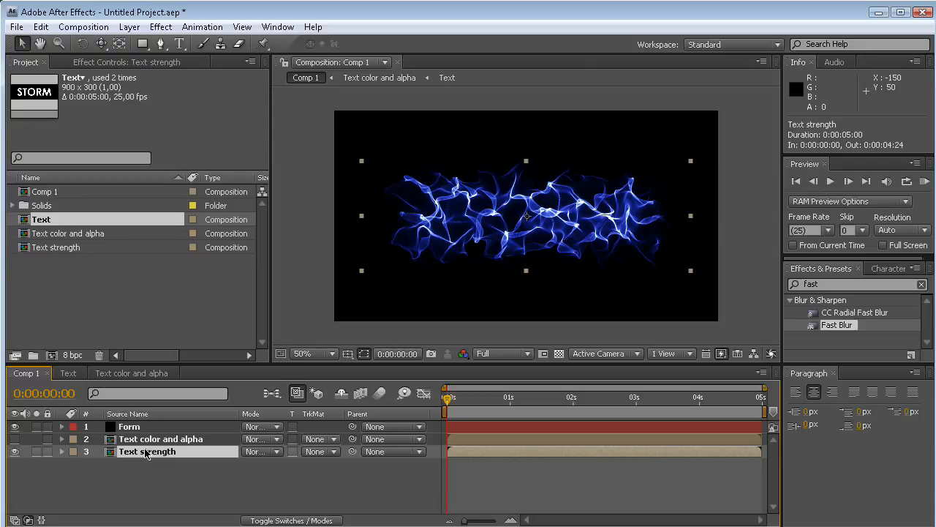
double_click(143, 452)
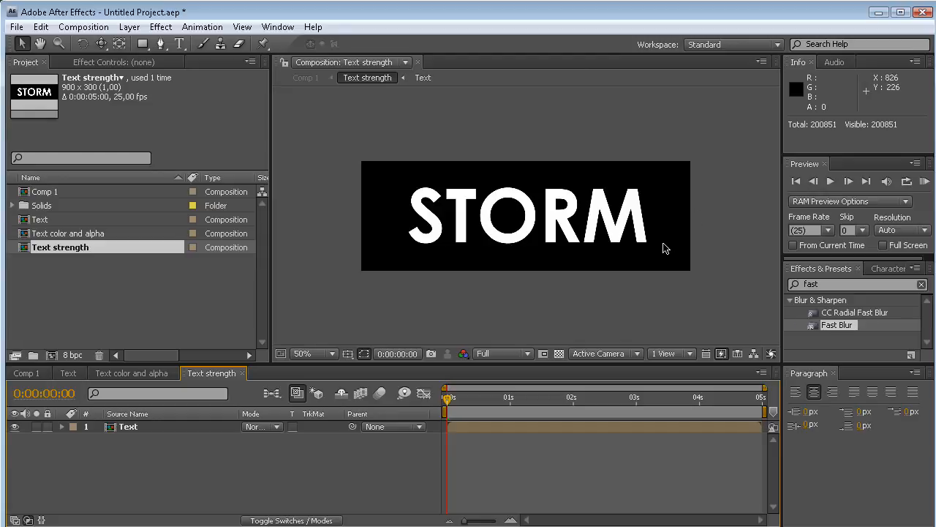
click(128, 26)
mouse_move(333, 48)
click(384, 59)
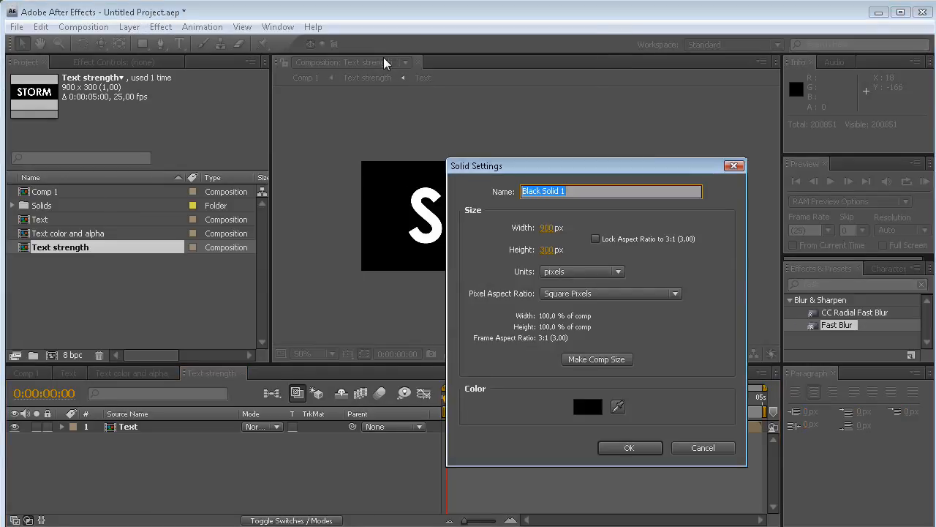
text(BG)
click(589, 362)
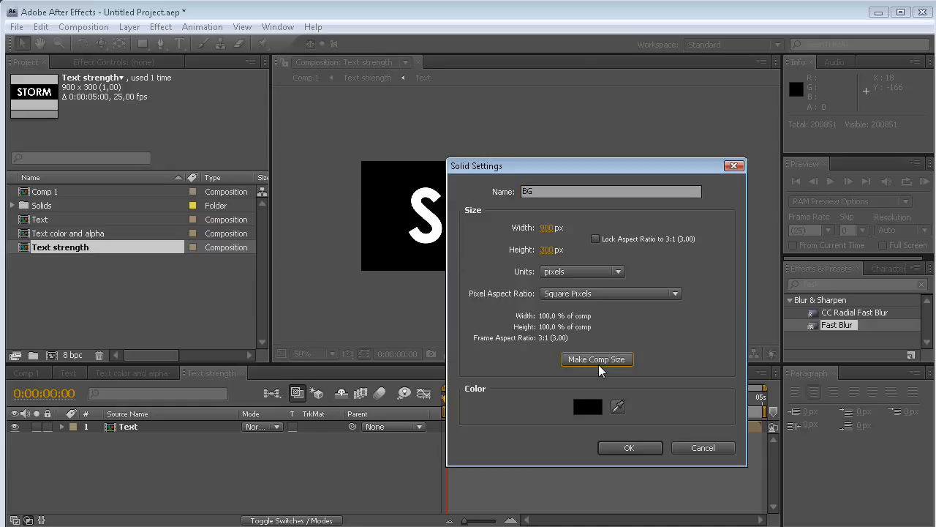
click(640, 447)
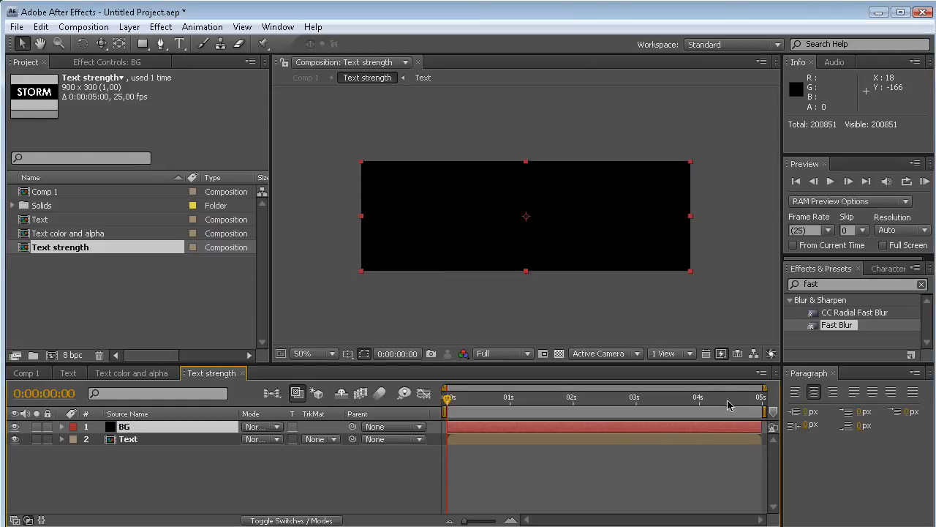
drag(143, 432, 176, 468)
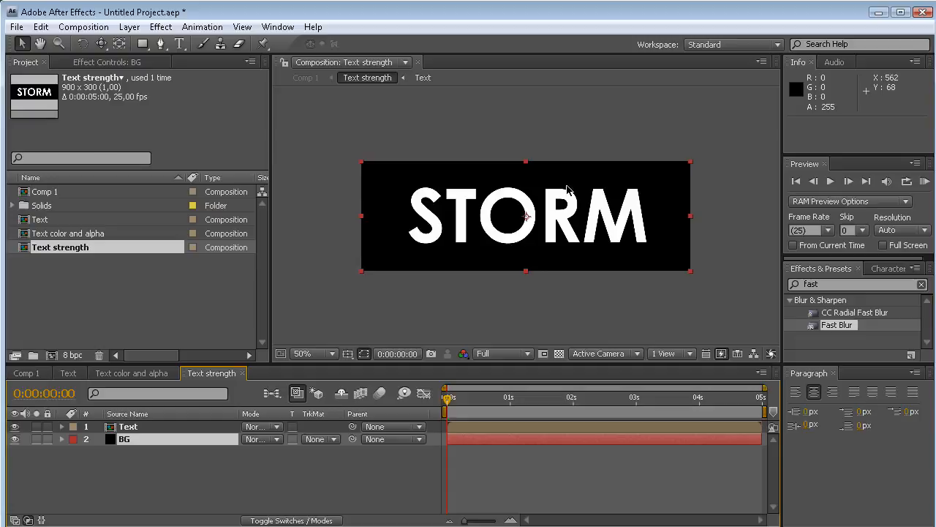
Add an adjustment layer above the Text layer and apply the Invert effect to it.
click(129, 26)
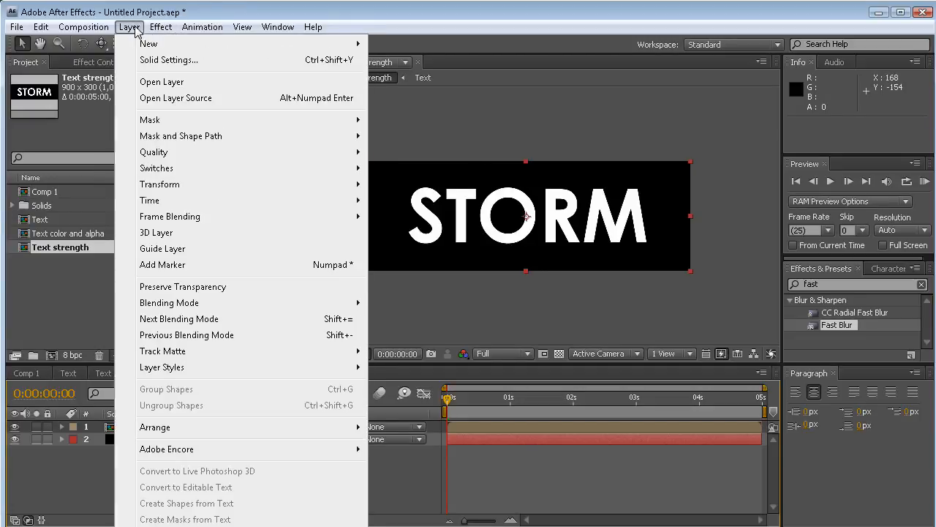
mouse_move(148, 43)
click(451, 140)
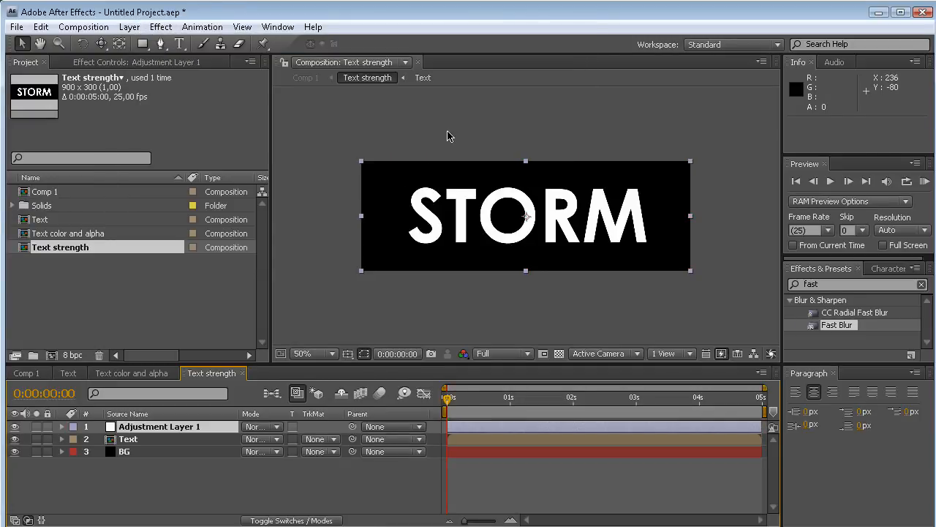
click(839, 283)
double_click(839, 283)
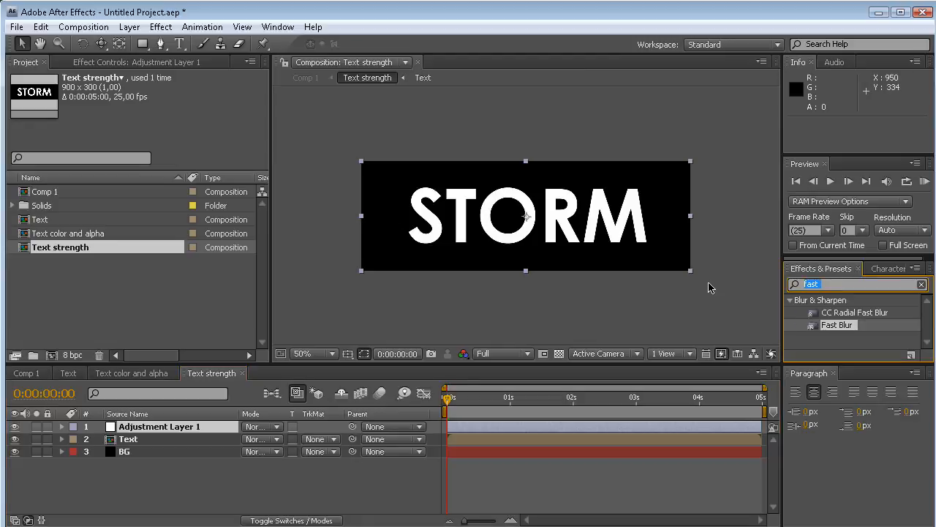
text(invert)
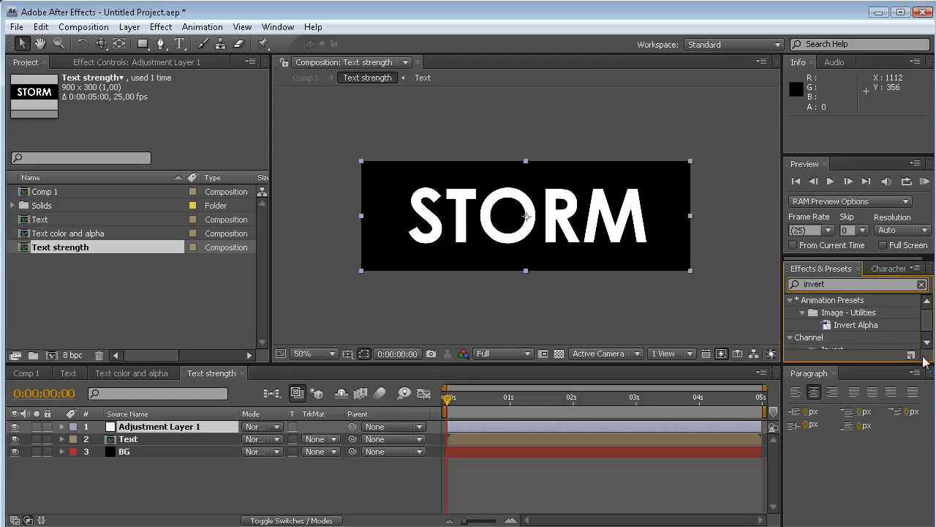
scroll(927, 321, down, 1)
double_click(832, 343)
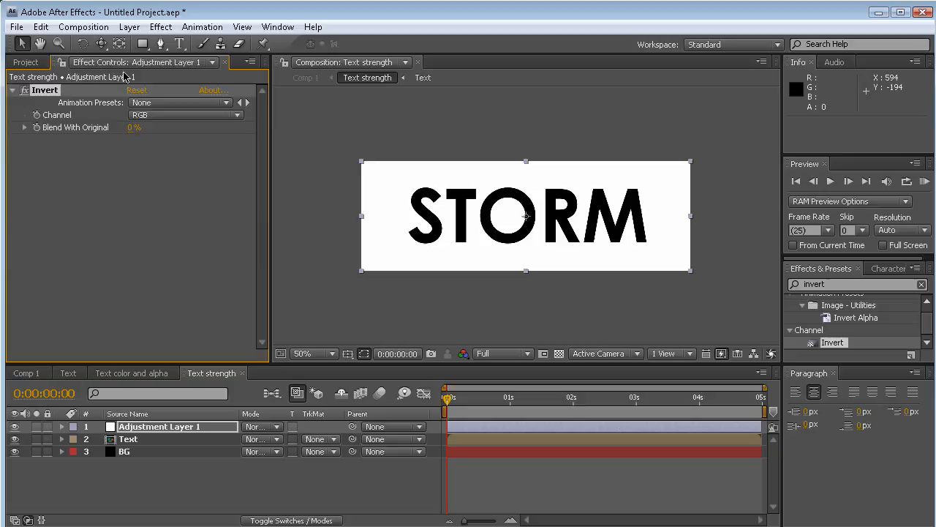
In Comp 1, hide the Text strength layer and assign it as Form's Fractal Strength map, mapped over XY.
click(35, 373)
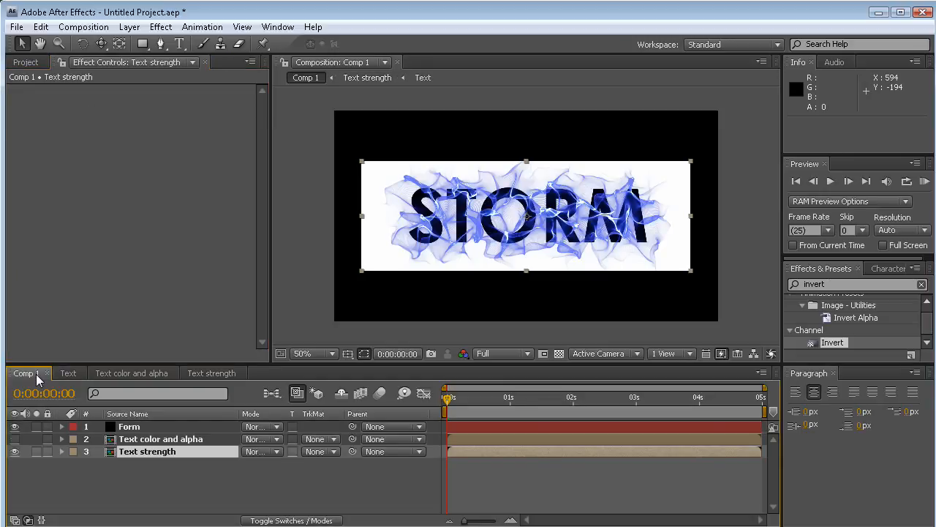
click(133, 426)
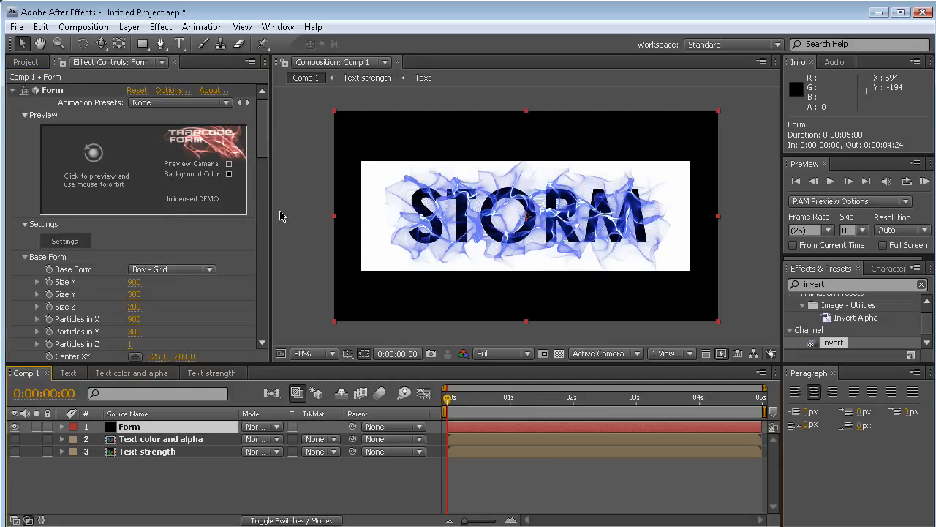
drag(262, 128, 262, 237)
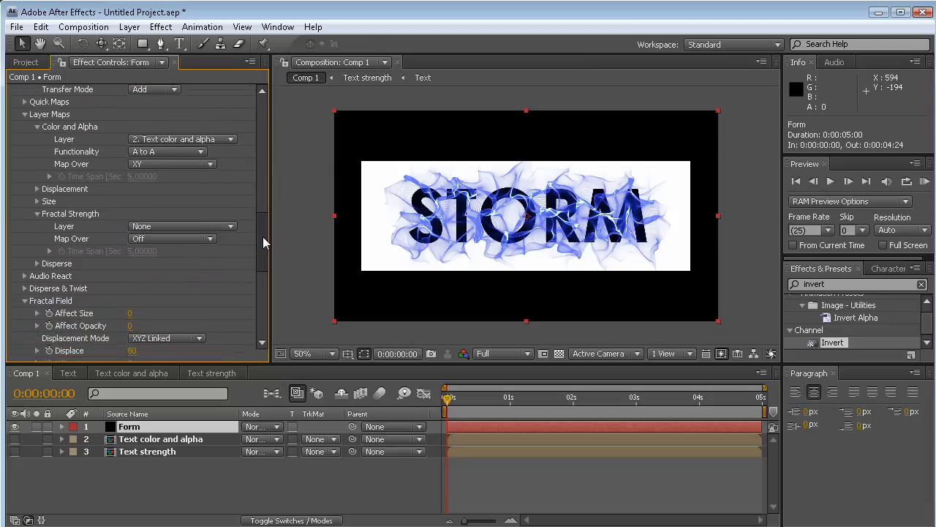
click(178, 229)
click(183, 285)
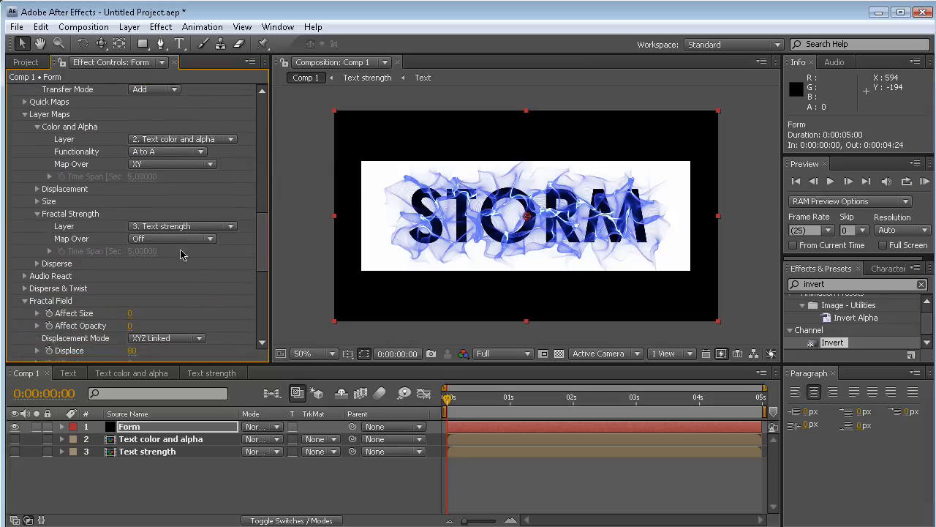
click(186, 239)
click(184, 259)
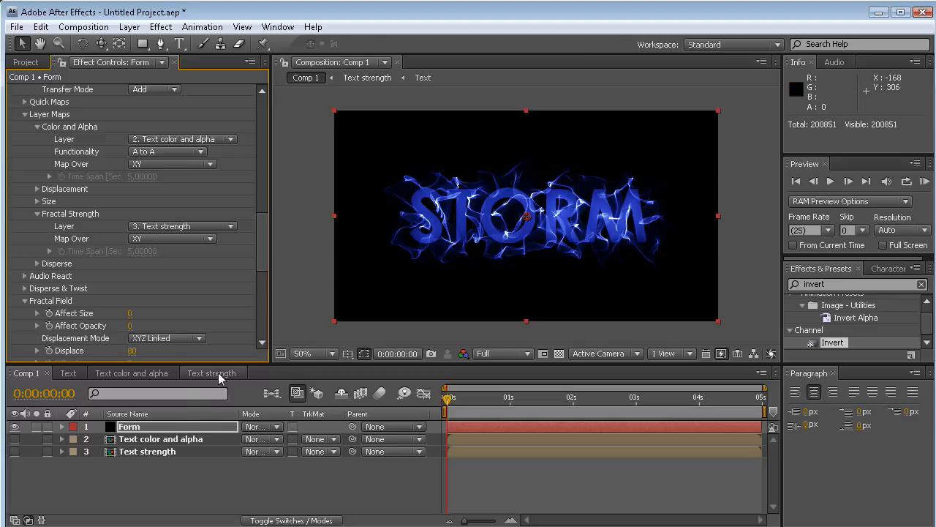
In the Text strength composition, add a second adjustment layer and apply the Fast Blur effect to it.
click(219, 375)
click(130, 27)
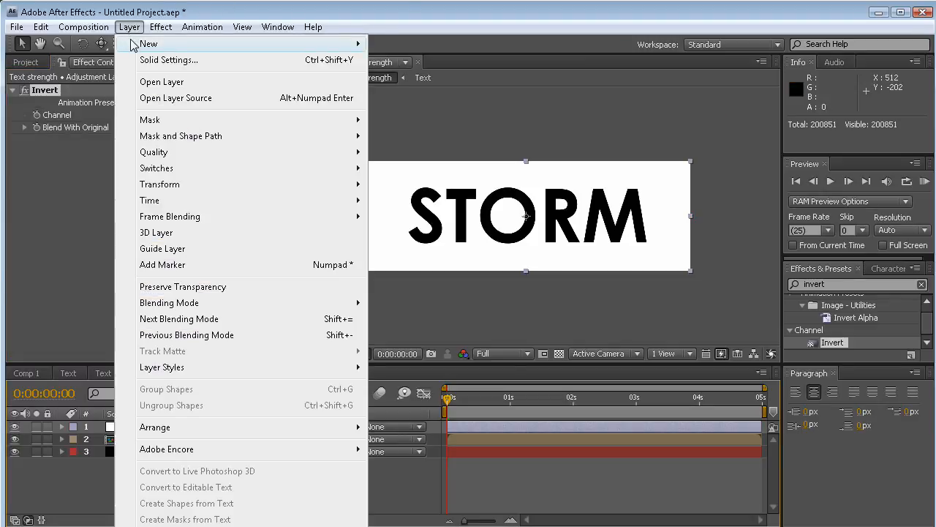
mouse_move(133, 46)
click(459, 139)
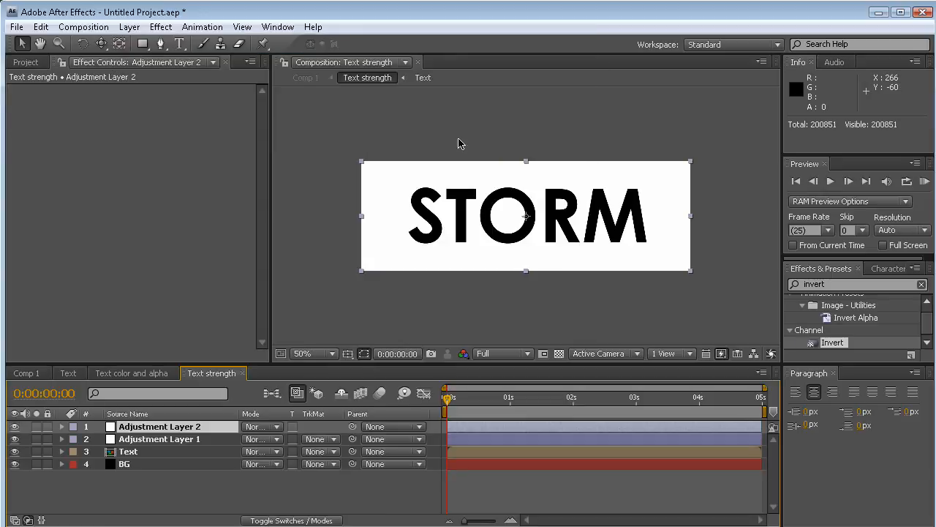
double_click(820, 284)
text(fst)
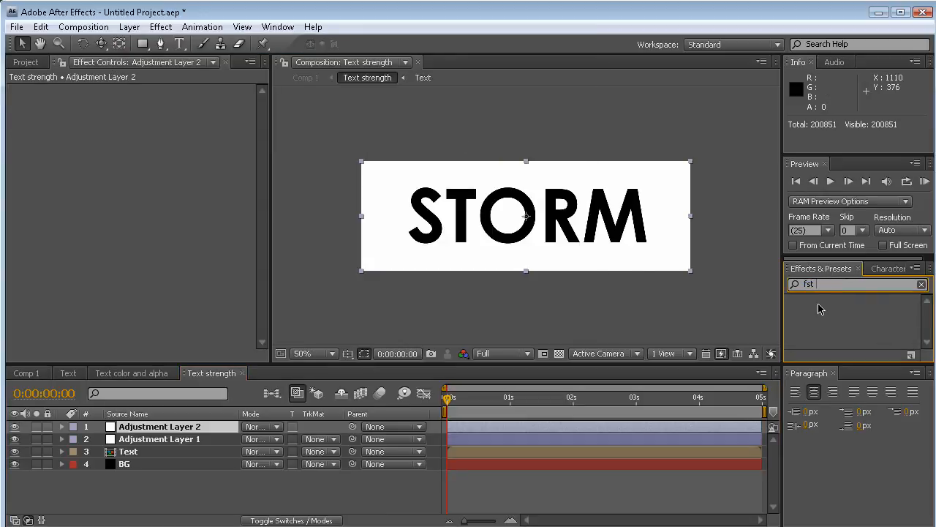
text(t)
key(BackSpace)
key(BackSpace)
text(ast)
double_click(838, 327)
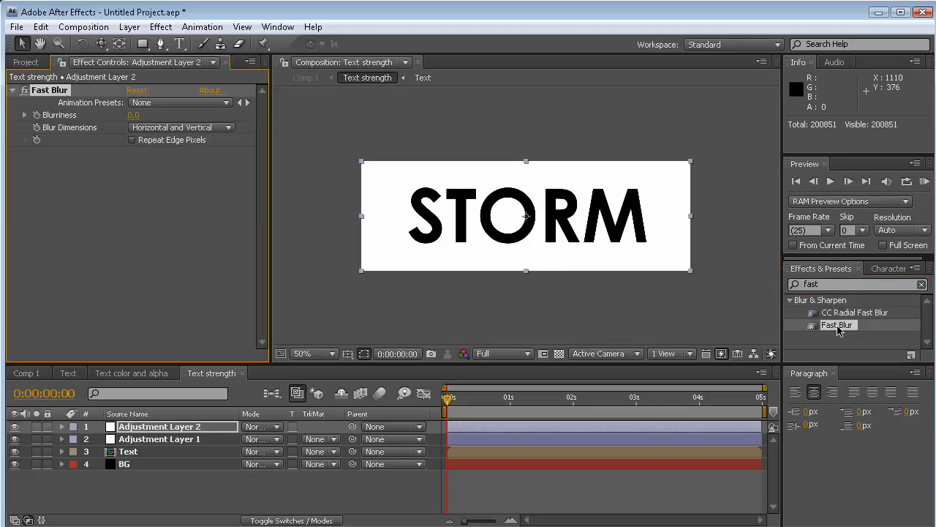
Add the Levels effect to Adjustment Layer 2 and set its Fast Blur to a blurriness of 26 with Repeat Edge Pixels enabled.
click(830, 284)
text(level)
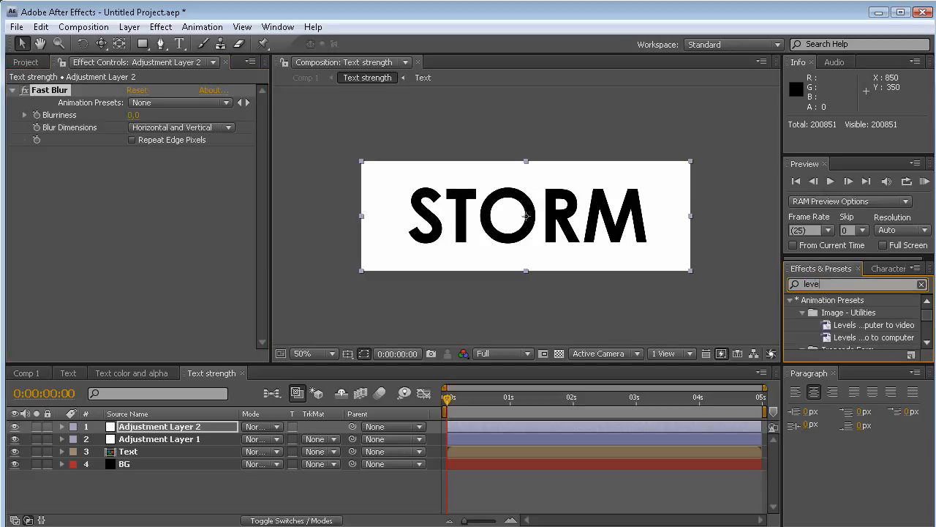
scroll(927, 322, down, 3)
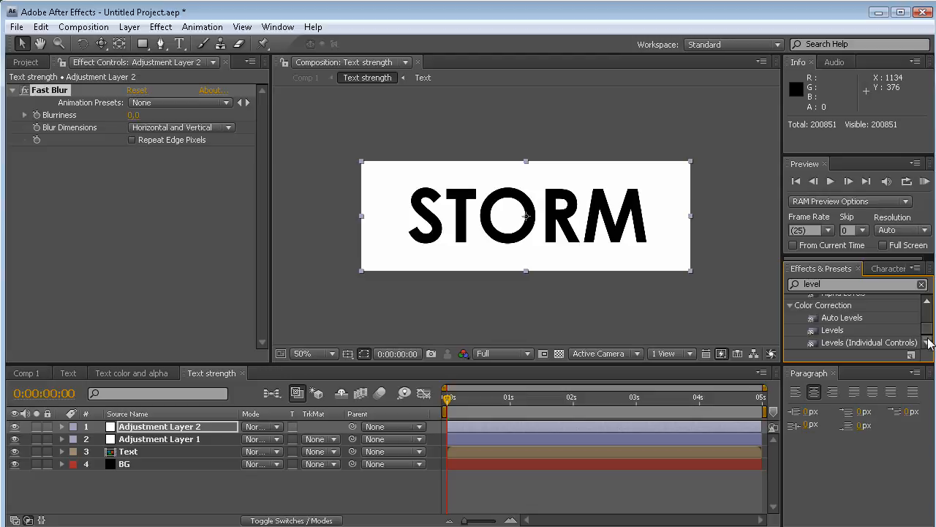
double_click(832, 330)
drag(131, 115, 149, 113)
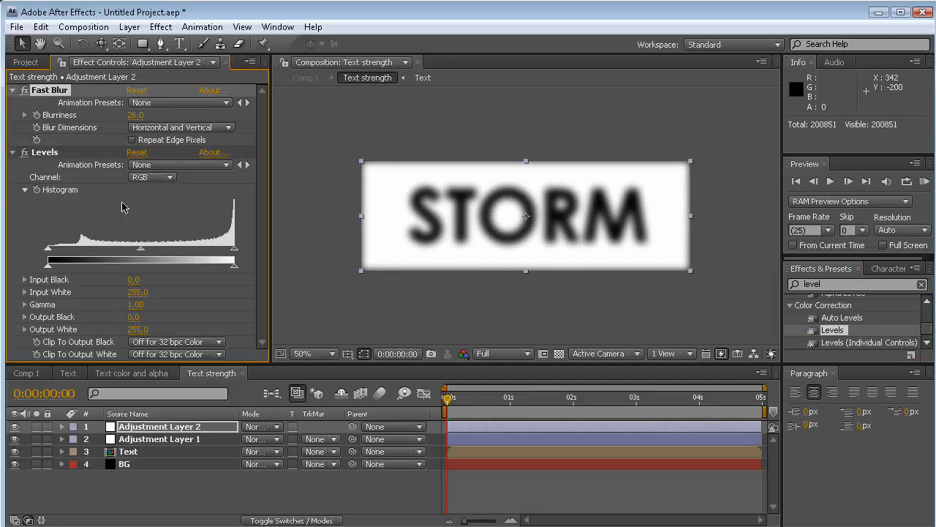
click(133, 140)
Adjust Levels on Adjustment Layer 2 to an input black of 99 and a gamma of 1.28.
drag(48, 252, 103, 252)
drag(167, 253, 179, 259)
drag(99, 253, 87, 253)
mouse_move(173, 252)
mouse_down()
mouse_move(183, 254)
mouse_move(168, 252)
mouse_up()
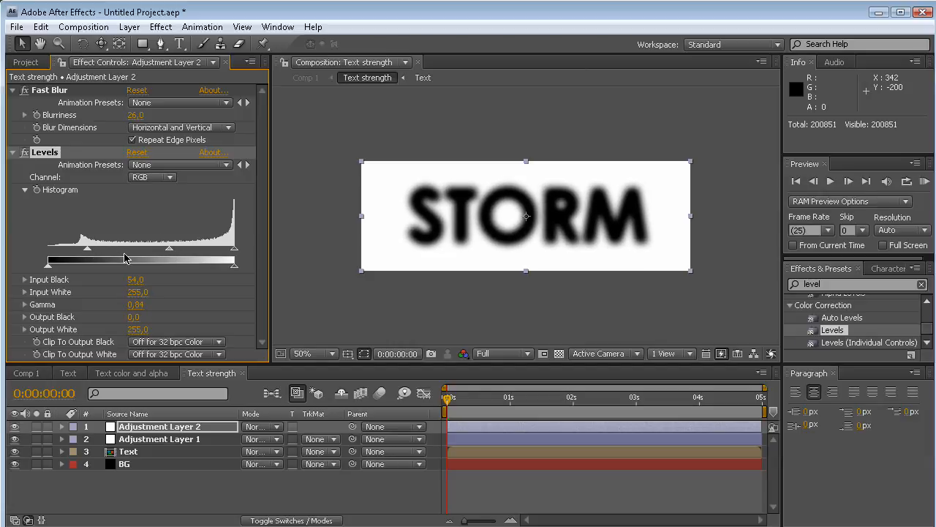
drag(90, 253, 167, 256)
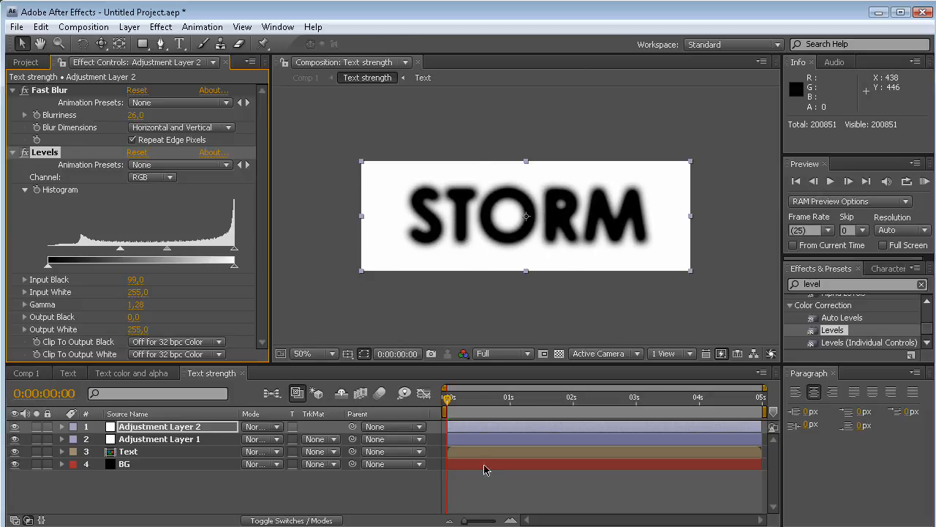
In Comp 1, set the Form effect's Particles in Z to 2 and Size Z to 20.
click(71, 375)
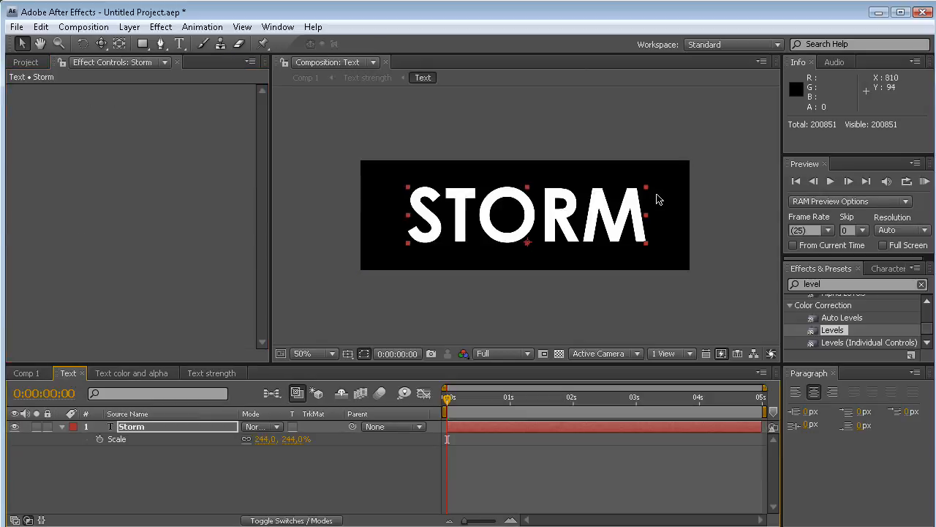
click(40, 373)
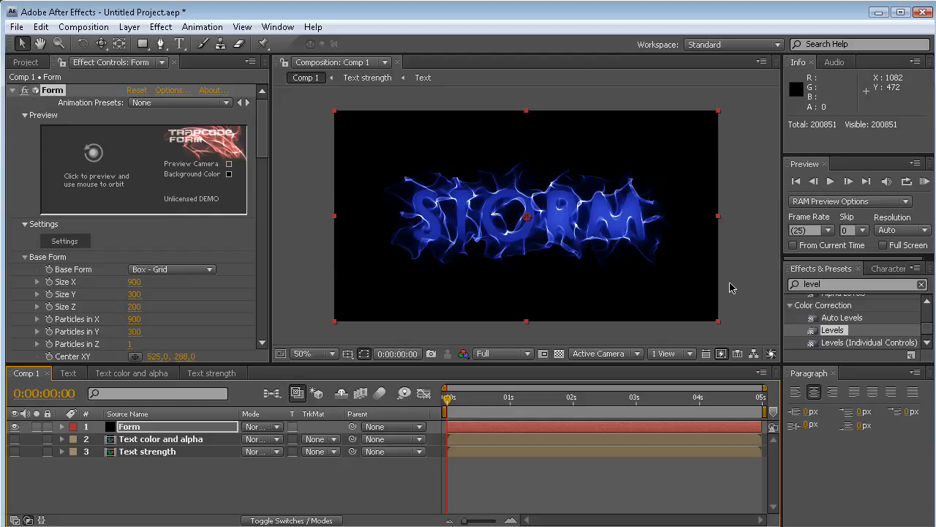
drag(264, 119, 265, 142)
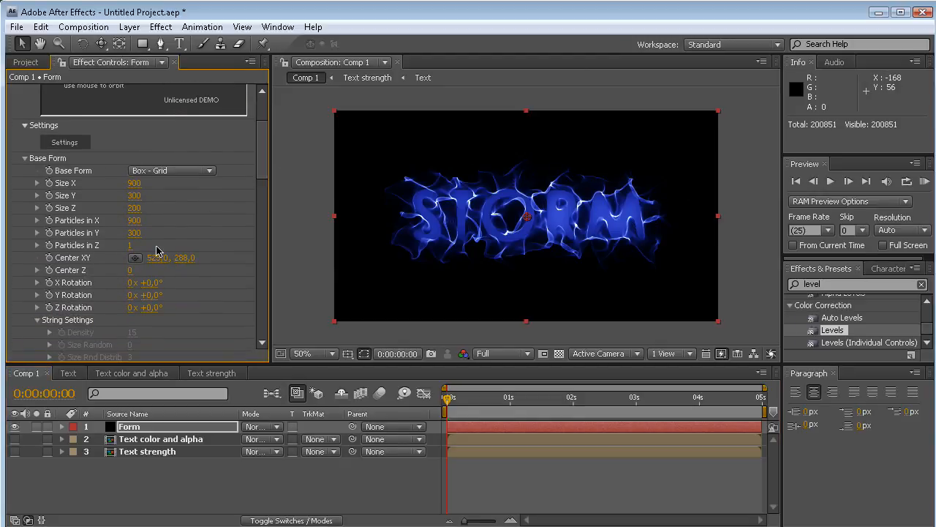
click(130, 246)
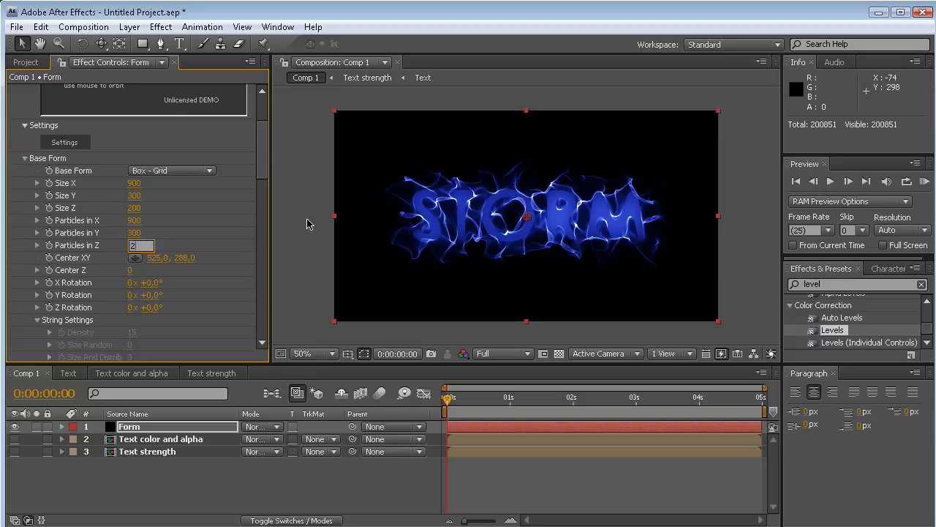
key(Return)
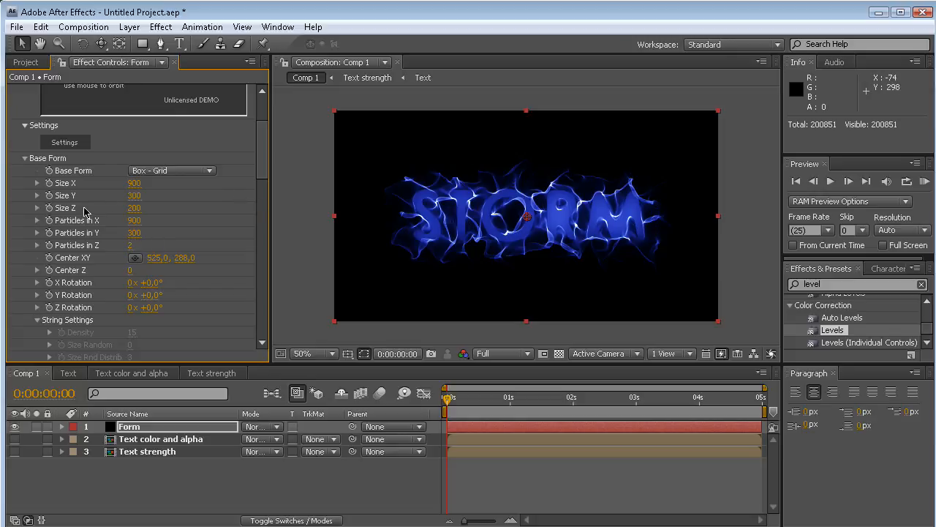
click(134, 208)
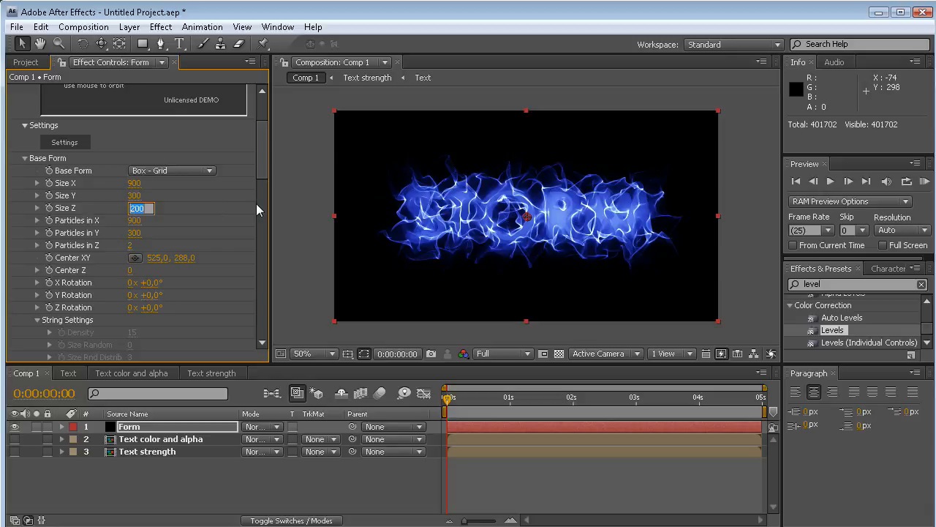
text(20)
key(Return)
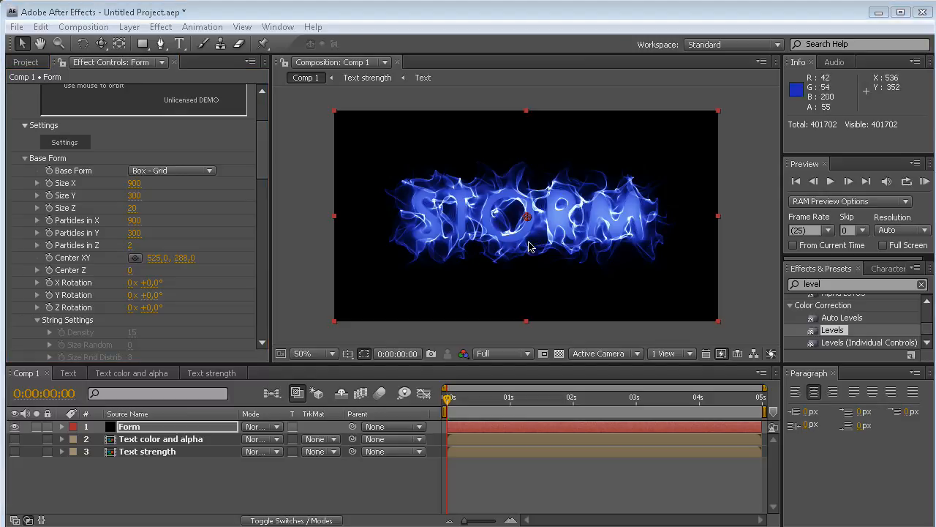
Lower the Levels gamma on Adjustment Layer 2 in Text strength to 0.68, and return to Comp 1.
click(205, 374)
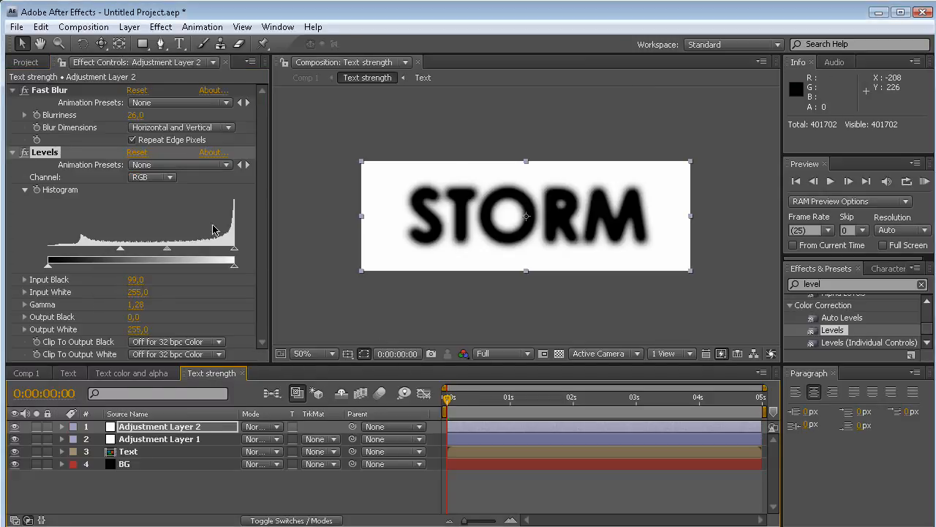
drag(165, 252, 191, 252)
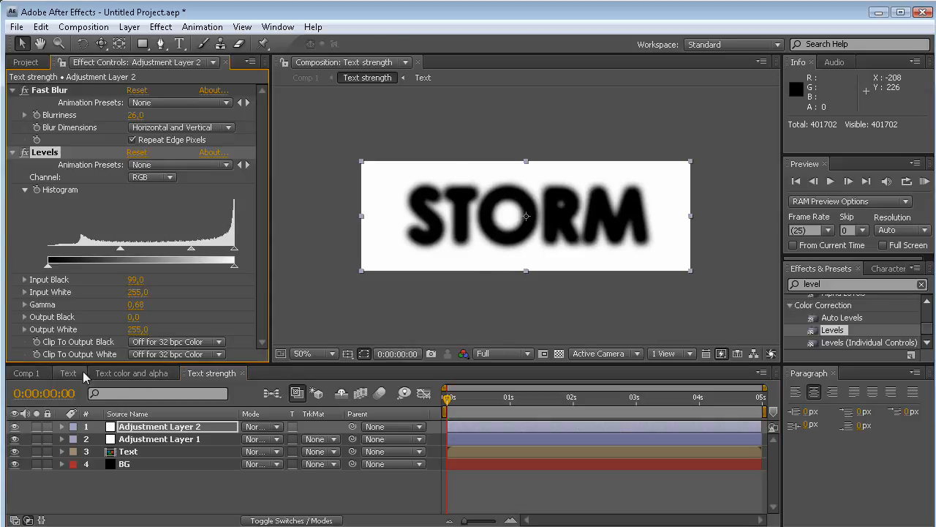
click(25, 373)
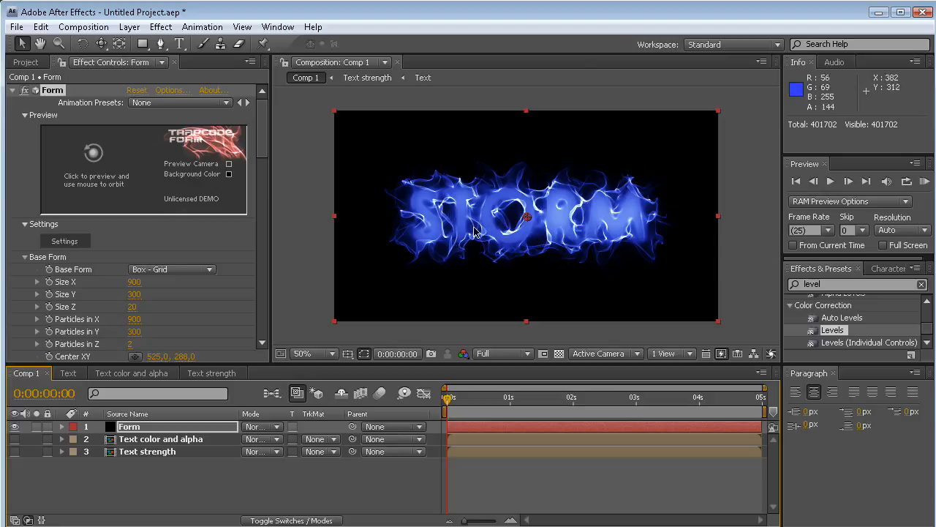
In Text color and alpha, pre-compose the Text layer as "Text Color mask", moving all attributes into the new composition.
click(140, 376)
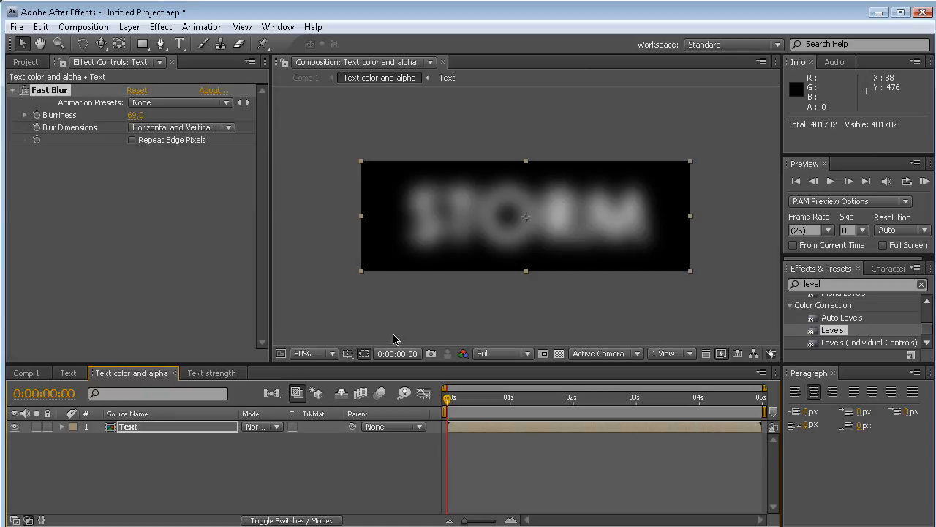
click(188, 428)
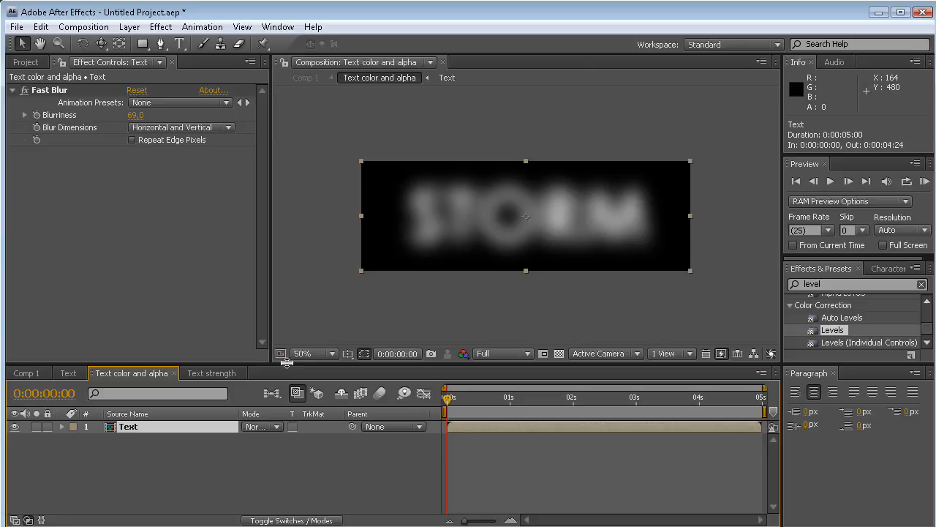
key(ctrl+shift+c)
click(531, 325)
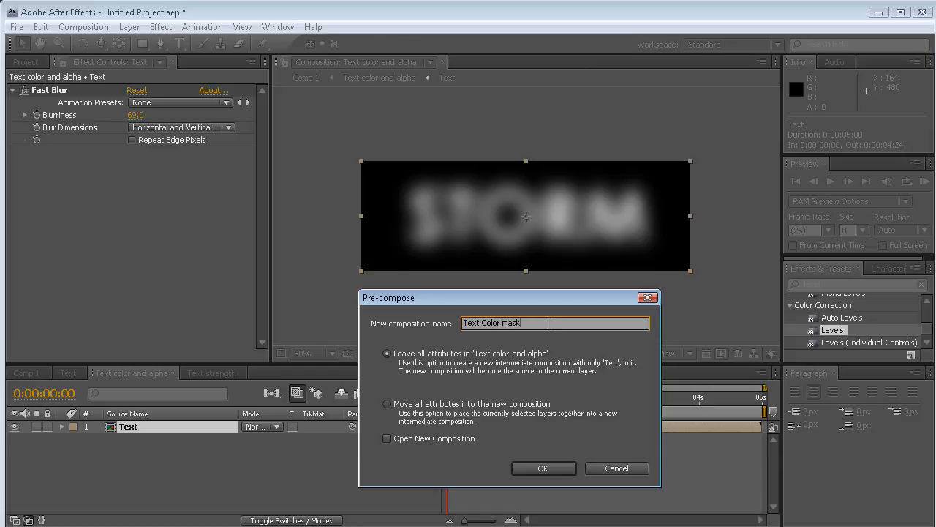
click(396, 409)
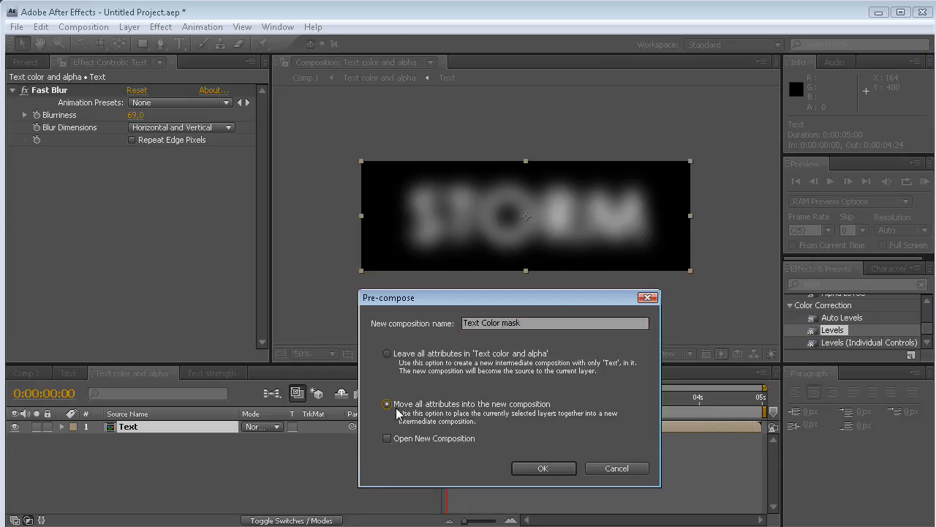
click(541, 469)
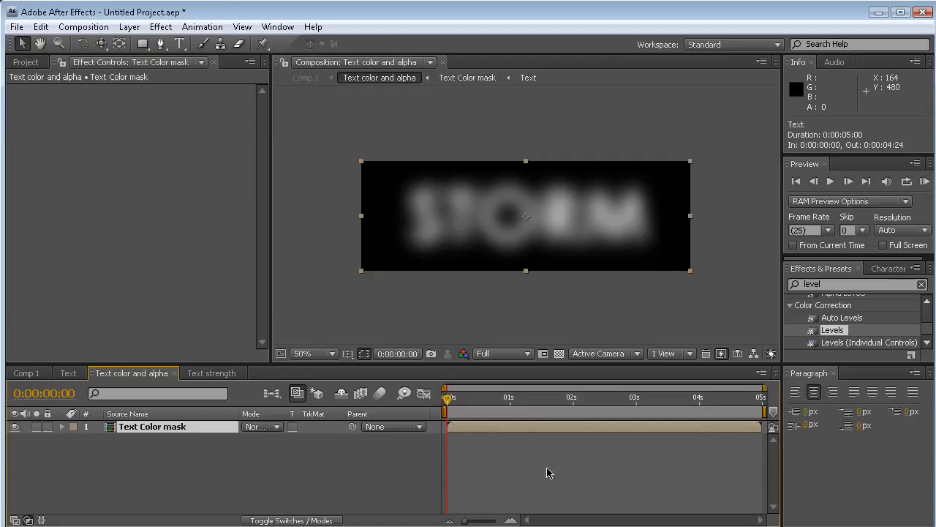
Draw a rectangular mask on the Text Color mask layer from about (-142, -118) to (970, 228) and feather it by 39 pixels.
click(147, 43)
drag(152, 46, 200, 51)
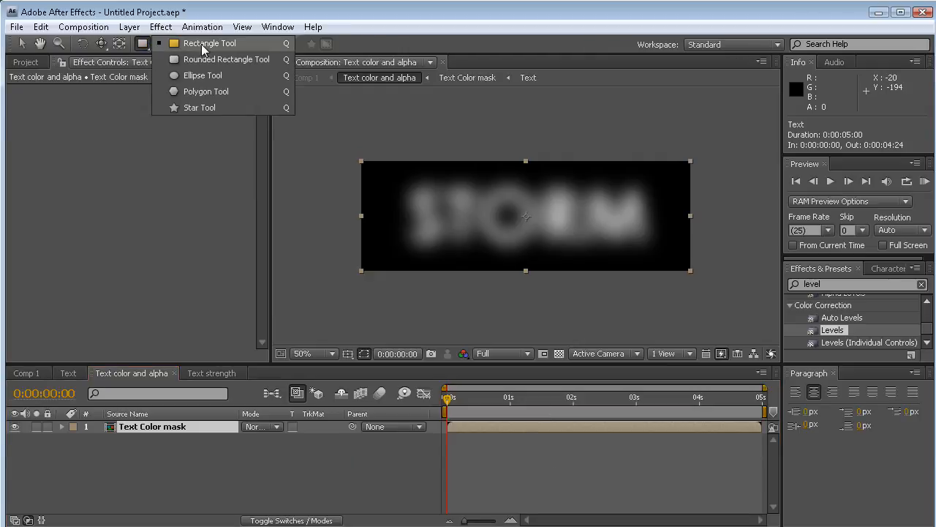
click(203, 49)
drag(310, 118, 716, 243)
click(87, 451)
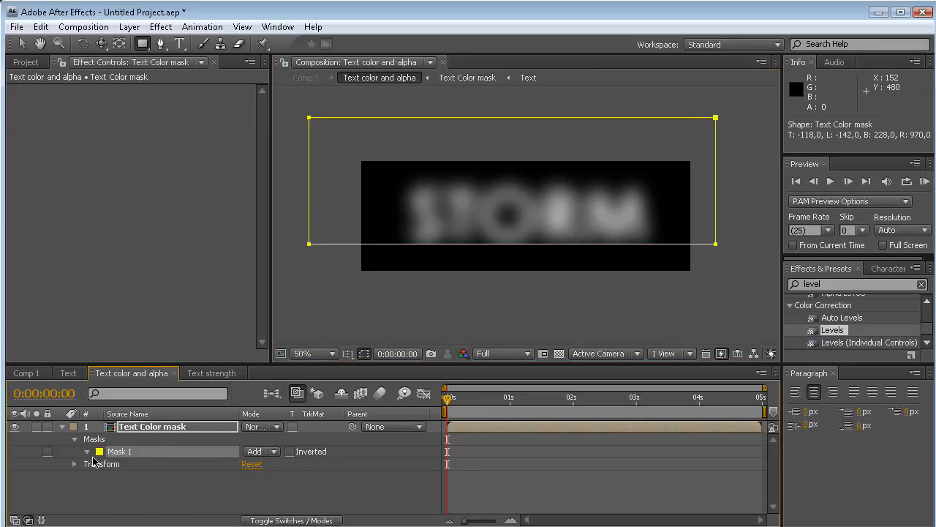
drag(282, 476, 310, 476)
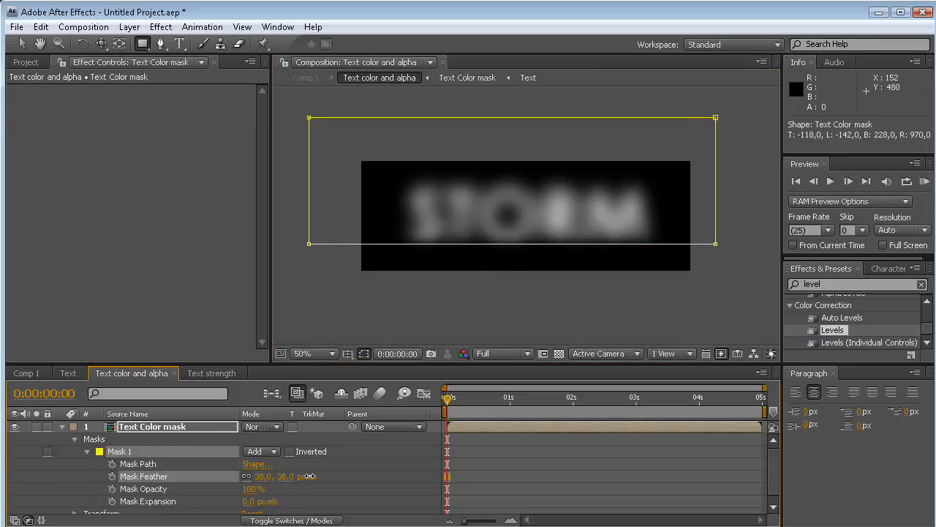
click(383, 476)
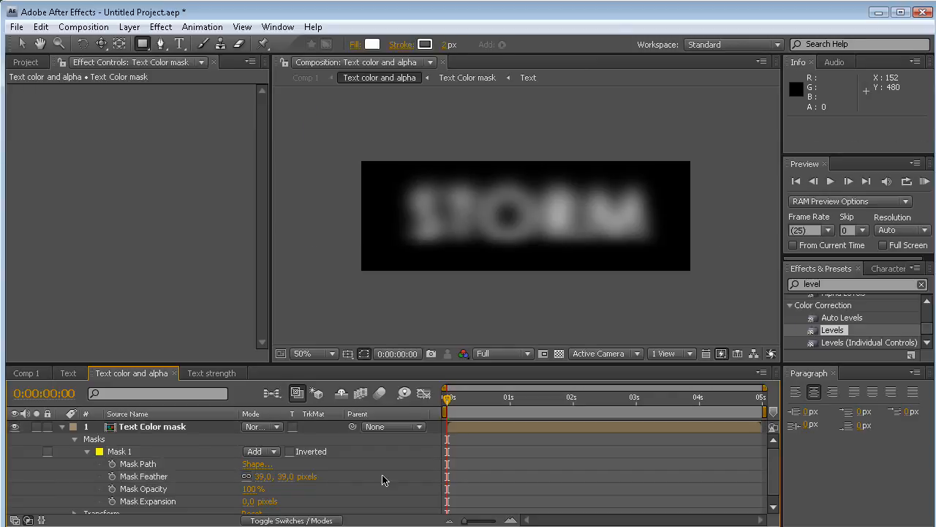
Check the masked text effect in Comp 1, and reopen the Text strength composition.
click(65, 374)
click(37, 374)
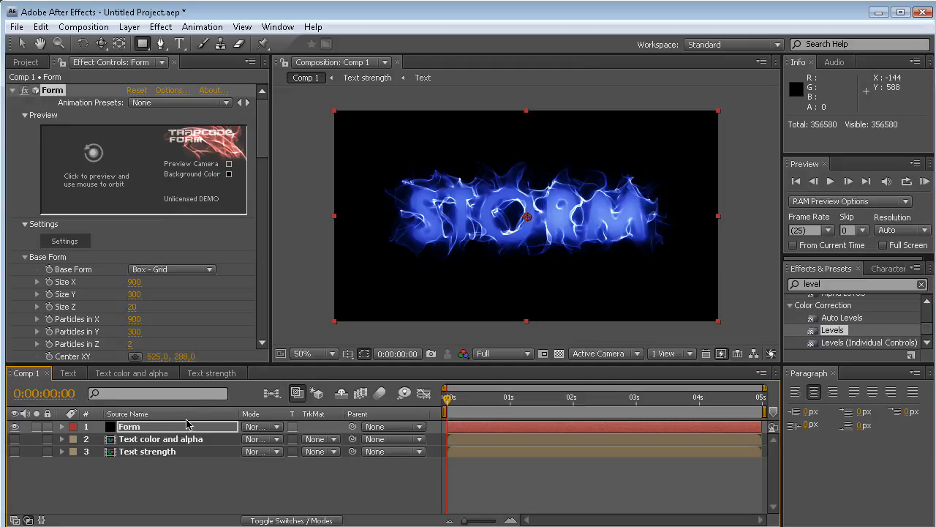
click(209, 375)
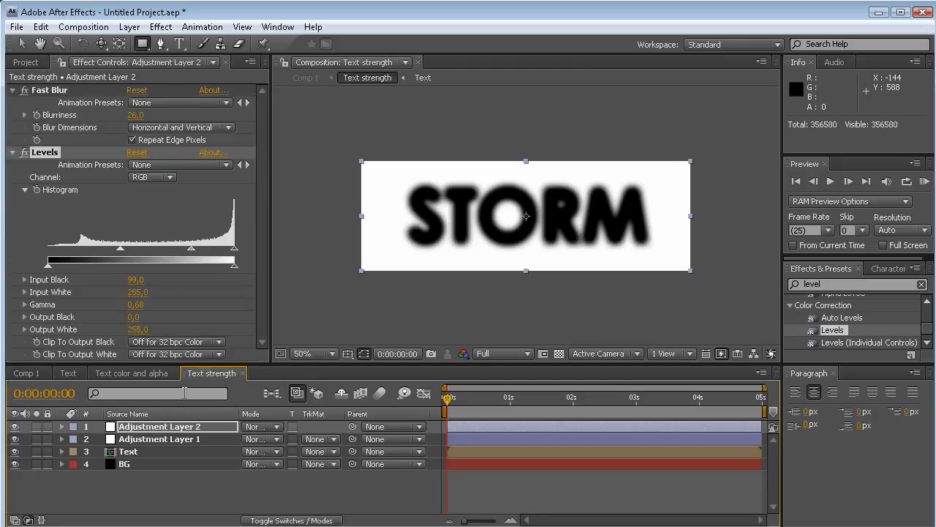
Pre-compose all layers of Text strength as "text str mask", moving all attributes into the new composition.
key(ctrl+a)
key(ctrl+shift+c)
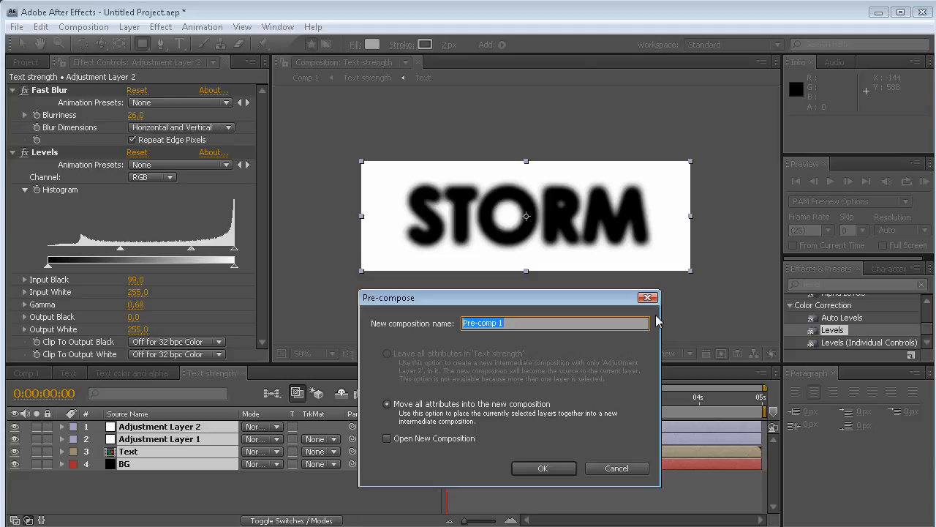
text(text str mask)
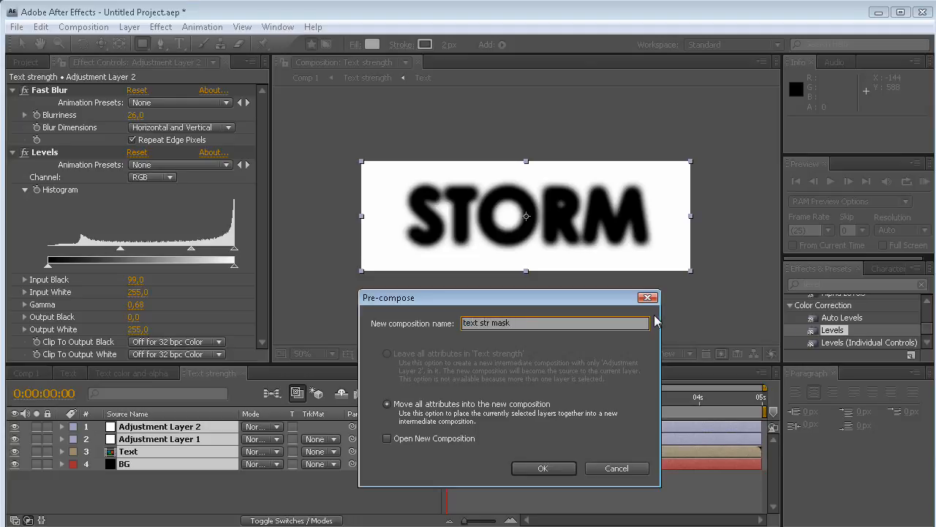
click(545, 468)
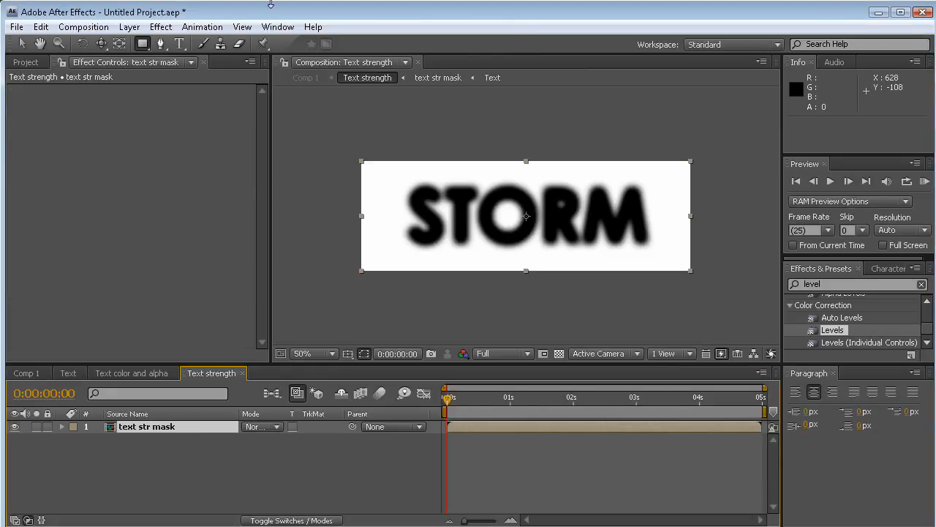
Draw a rectangular mask on the text str mask layer from about (-152, -80) to (992, 228) and feather it by 30 pixels.
drag(305, 131, 724, 243)
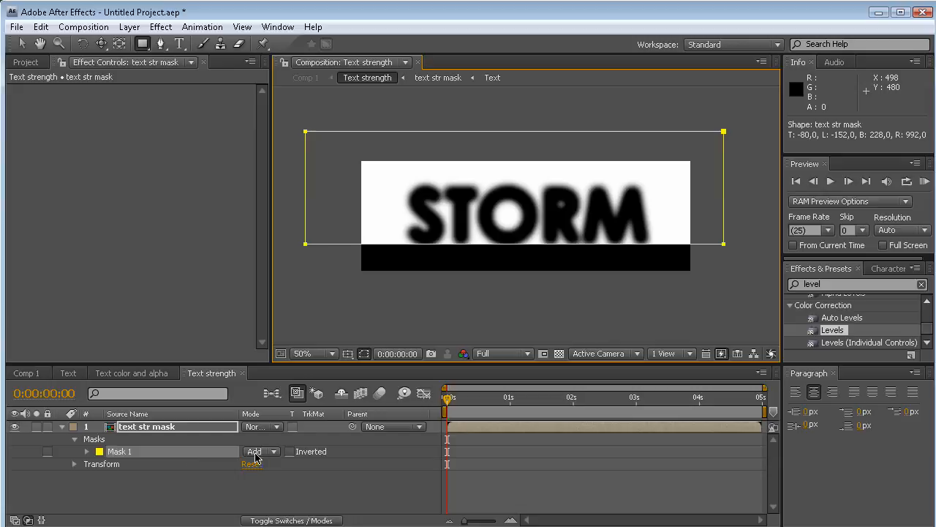
click(87, 452)
drag(263, 476, 300, 476)
click(542, 492)
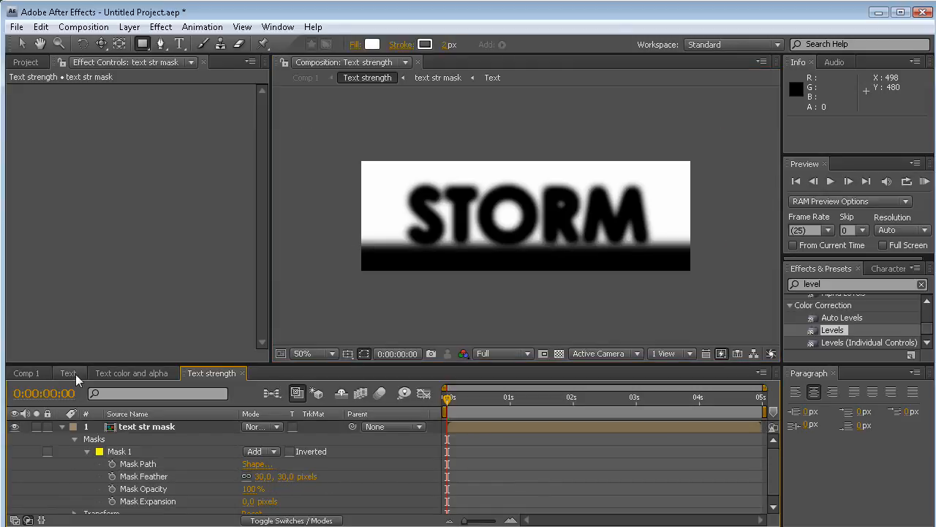
Preview the animated, masked STORM effect in Comp 1.
click(28, 372)
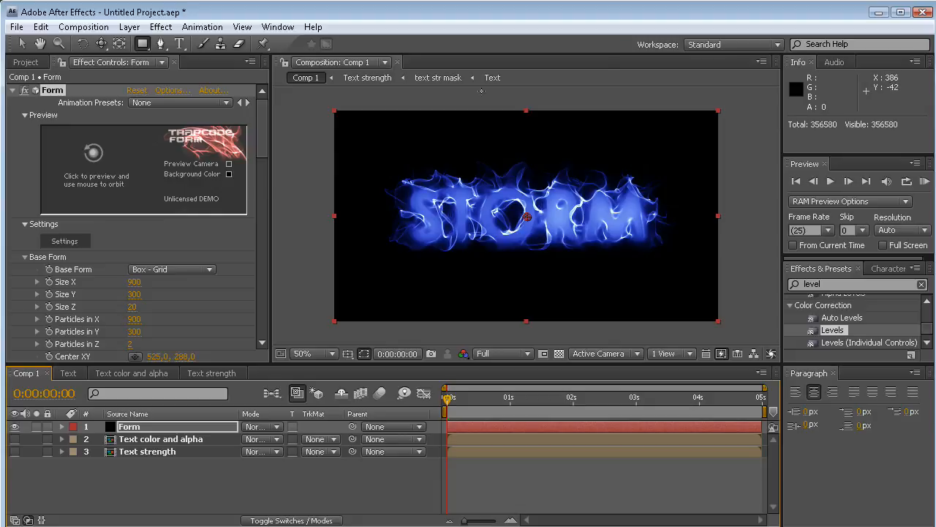
click(924, 181)
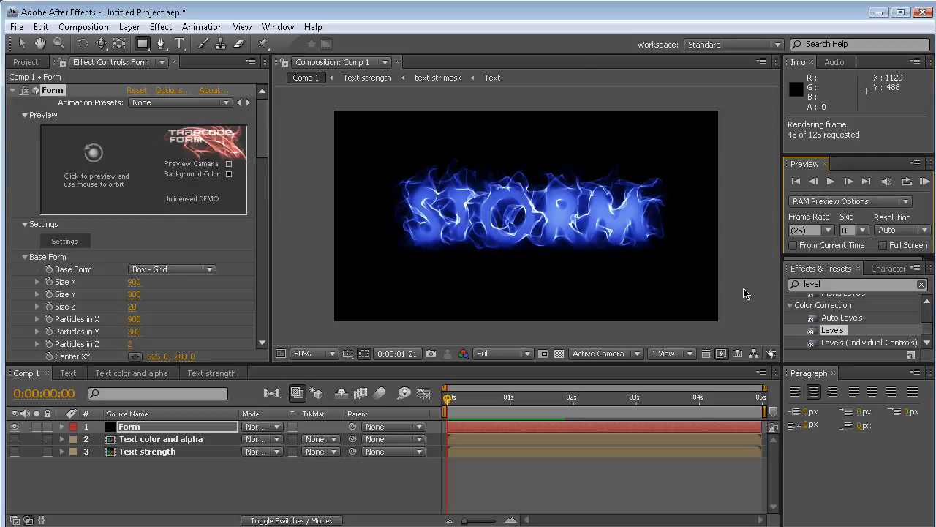
key(space)
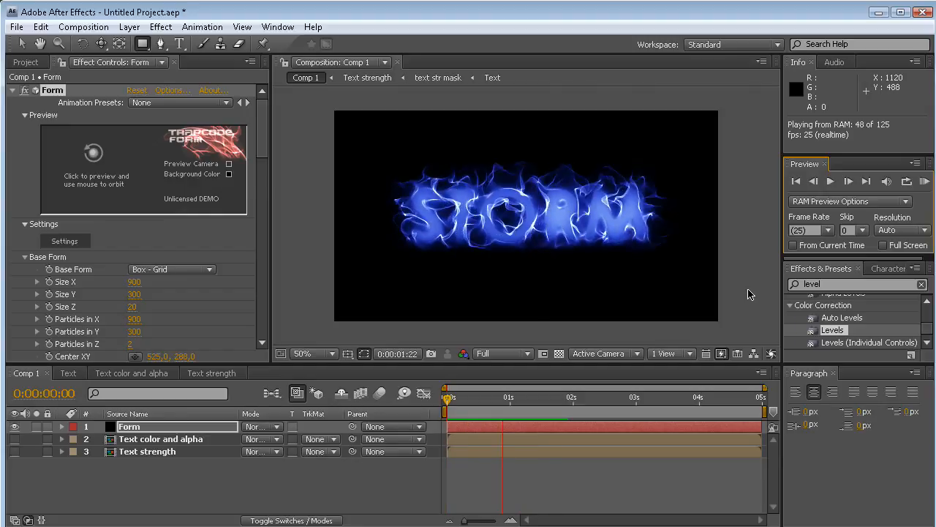
key(space)
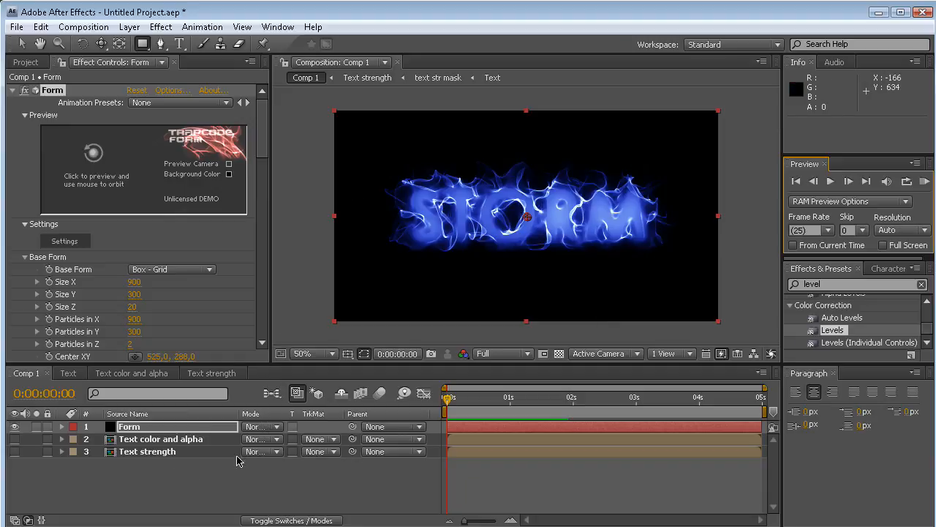
In Text color and alpha, keyframe the Text Color mask layer's mask path at 0:00:00:00 and 0:00:02:00.
click(155, 373)
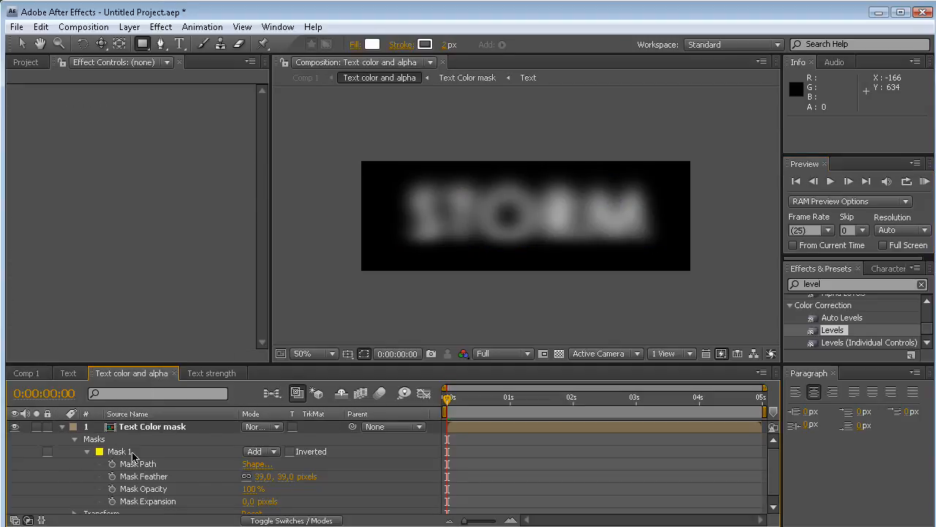
click(130, 430)
click(63, 427)
key(m)
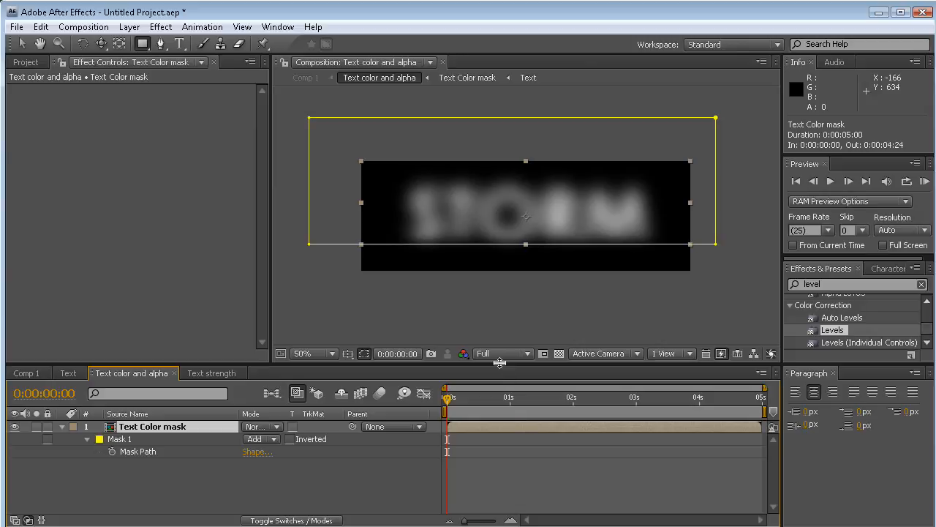
click(112, 451)
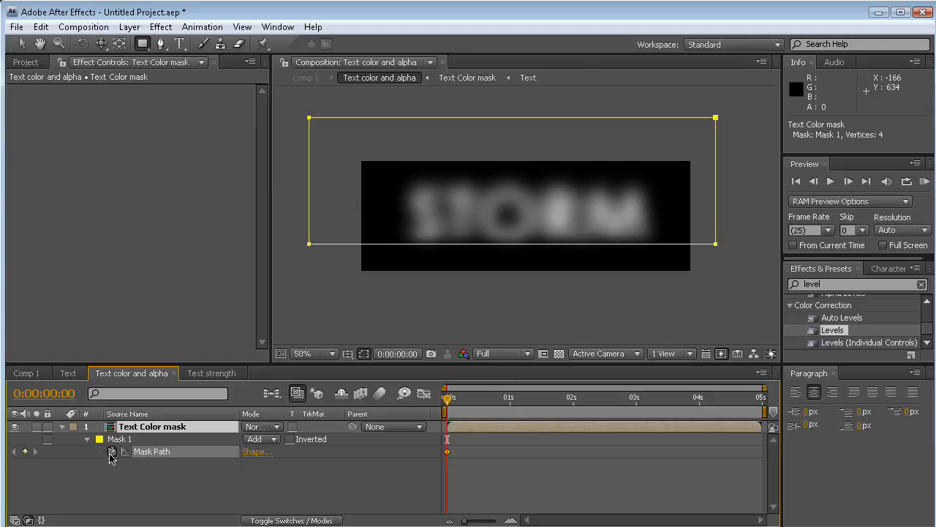
click(572, 399)
click(26, 451)
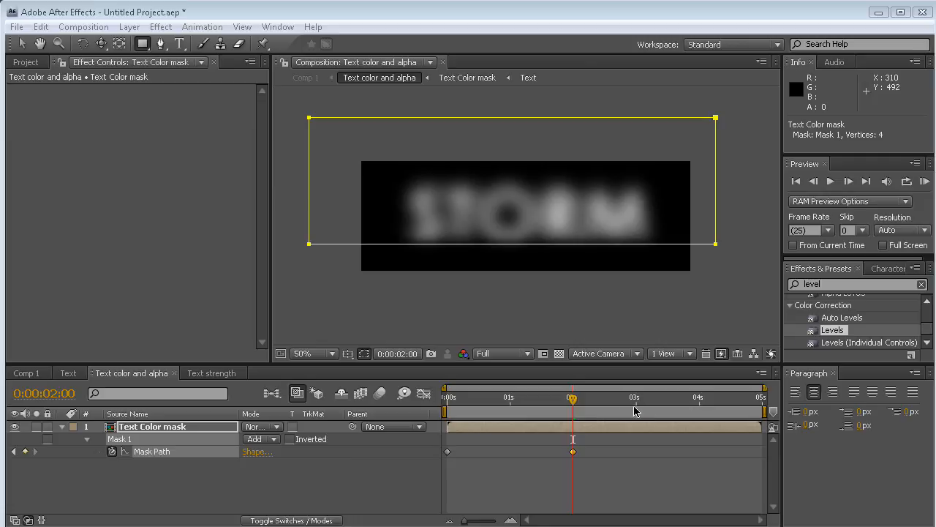
At 0:00:00:00, narrow Mask 1 by moving its right edge to just left of the composition, and scrub through the reveal.
key(Home)
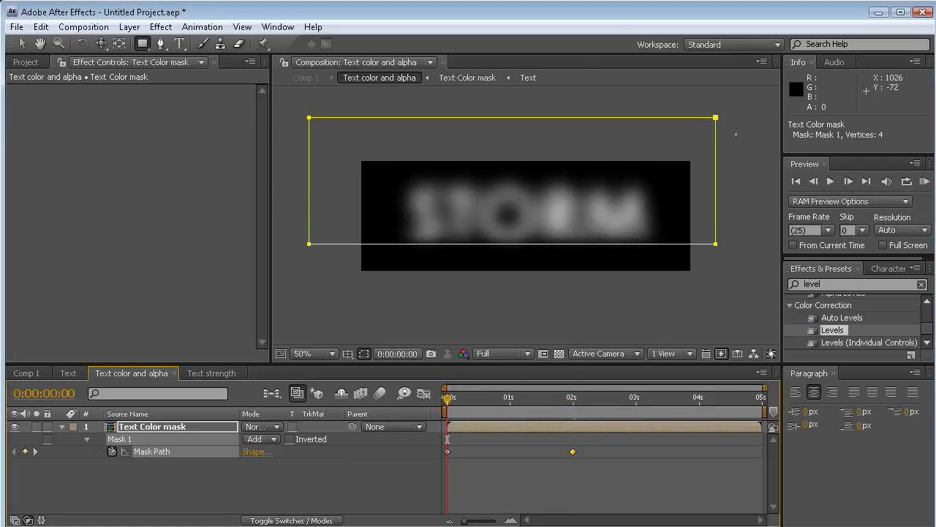
key(v)
drag(734, 108, 711, 210)
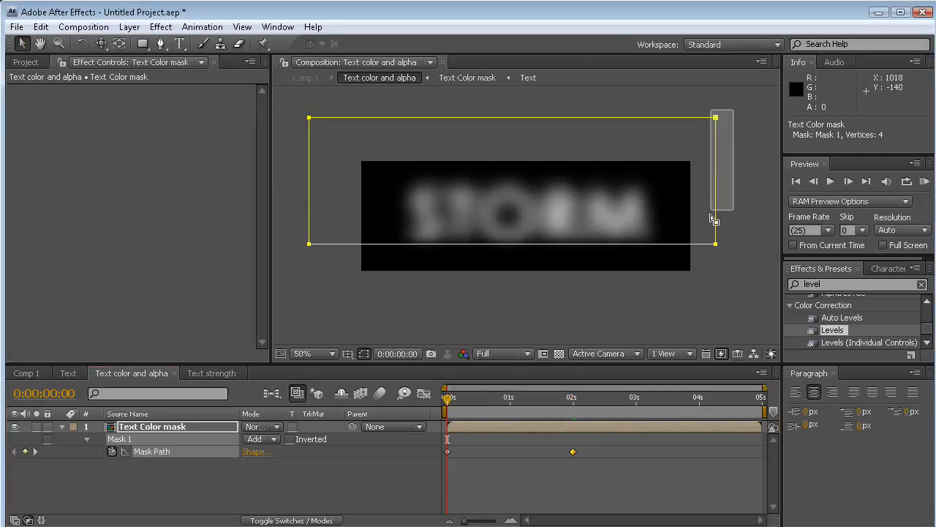
drag(717, 117, 351, 128)
drag(465, 399, 513, 400)
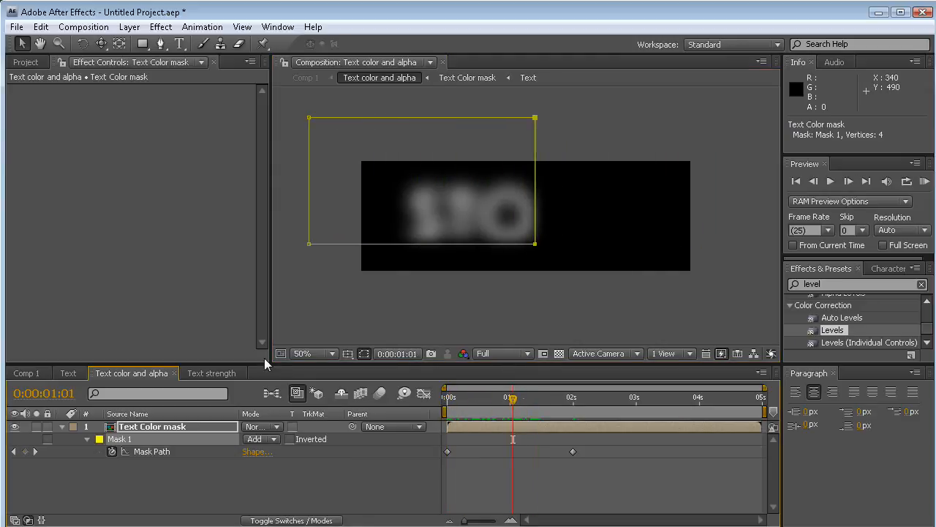
Compare the partial text reveal in Comp 1 with the source maps at 0:00:01:01 and 0:00:00:19, and move Text color and alpha to 0:00:01:05.
click(39, 373)
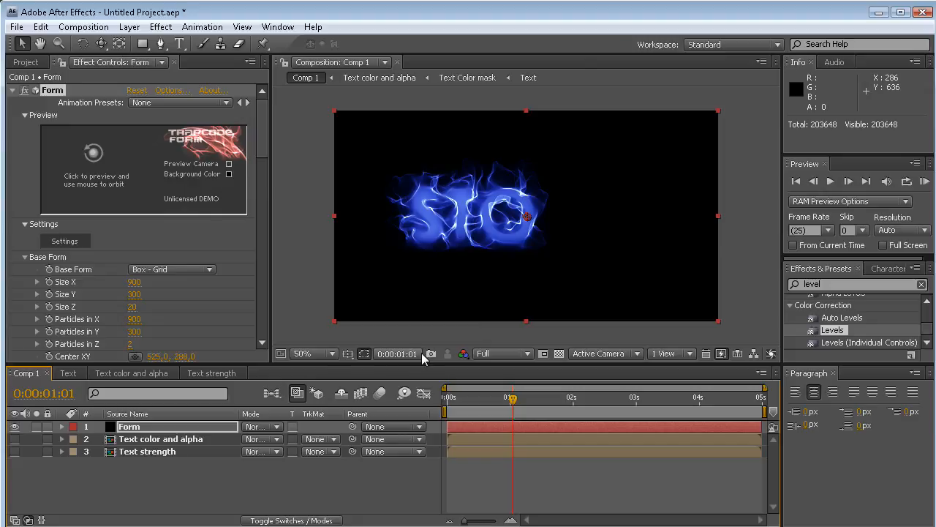
click(206, 374)
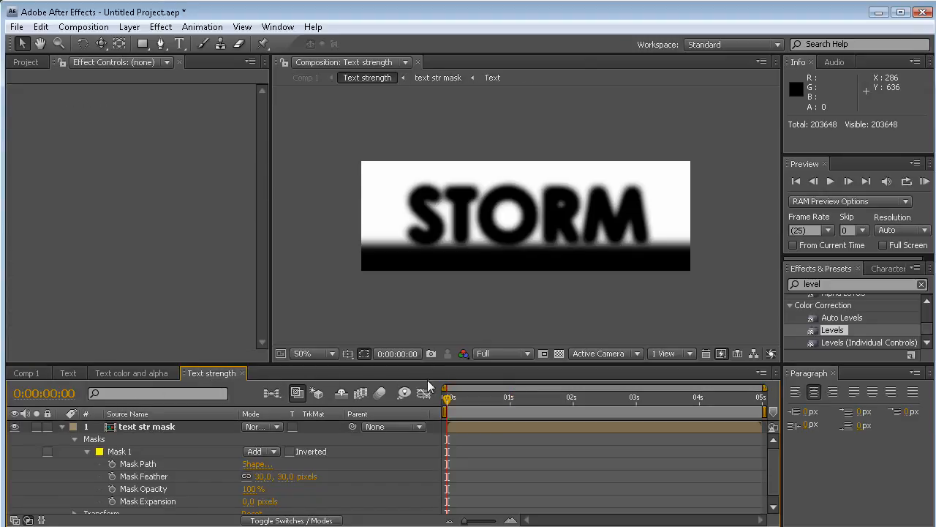
click(132, 373)
drag(513, 399, 495, 398)
click(25, 373)
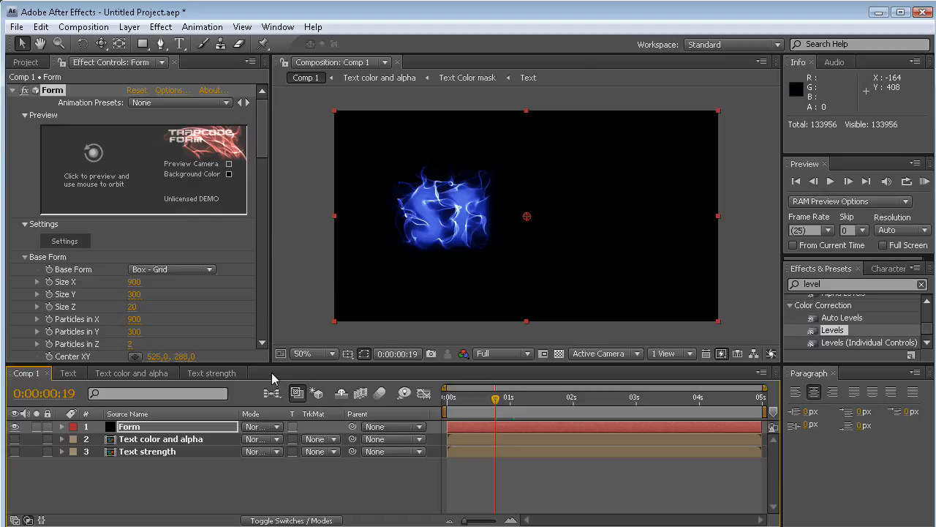
click(125, 376)
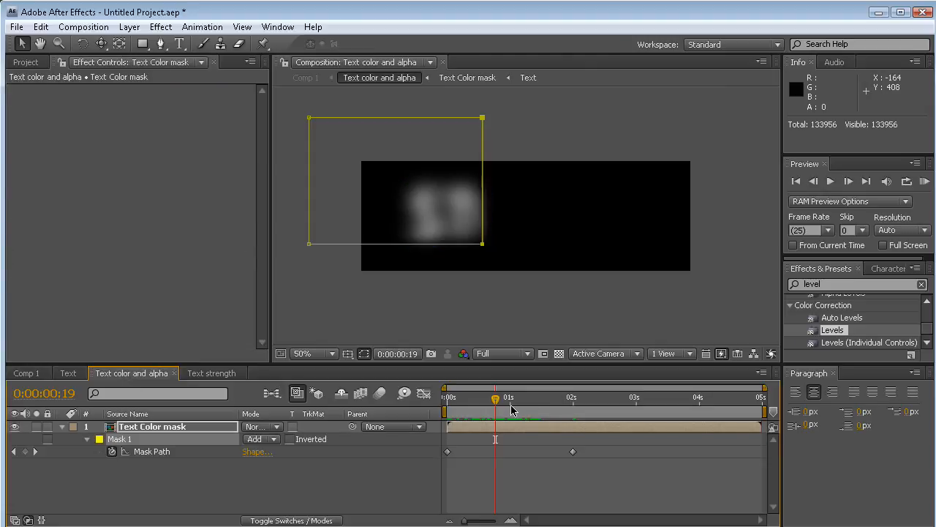
drag(495, 402, 522, 402)
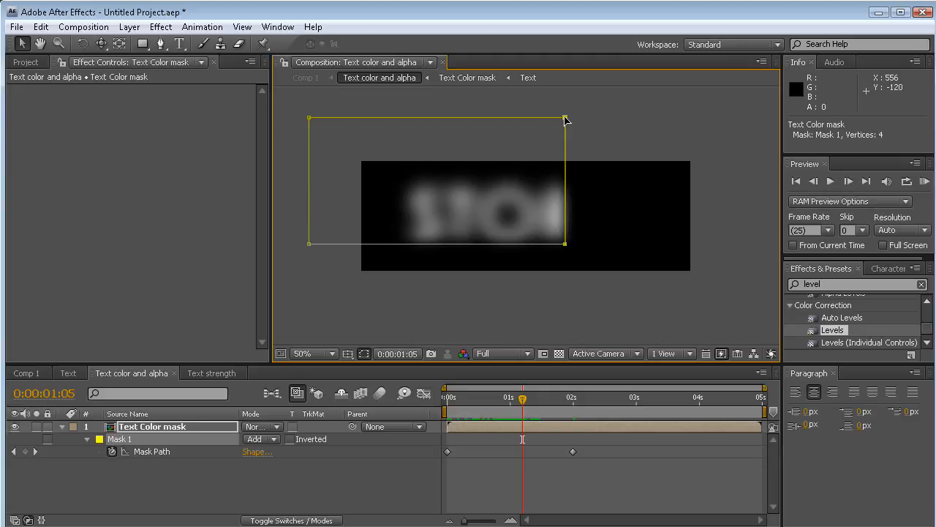
drag(565, 118, 518, 135)
key(ctrl+z)
click(573, 123)
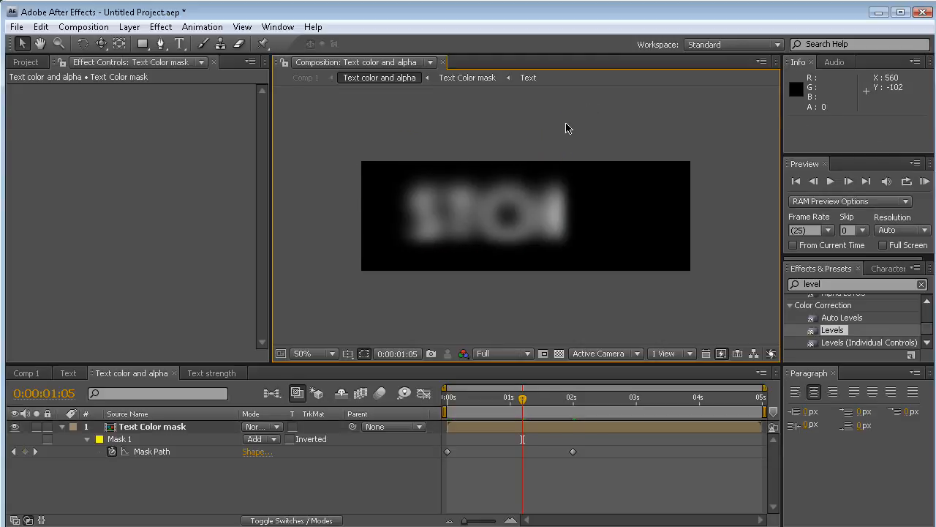
click(161, 441)
click(569, 120)
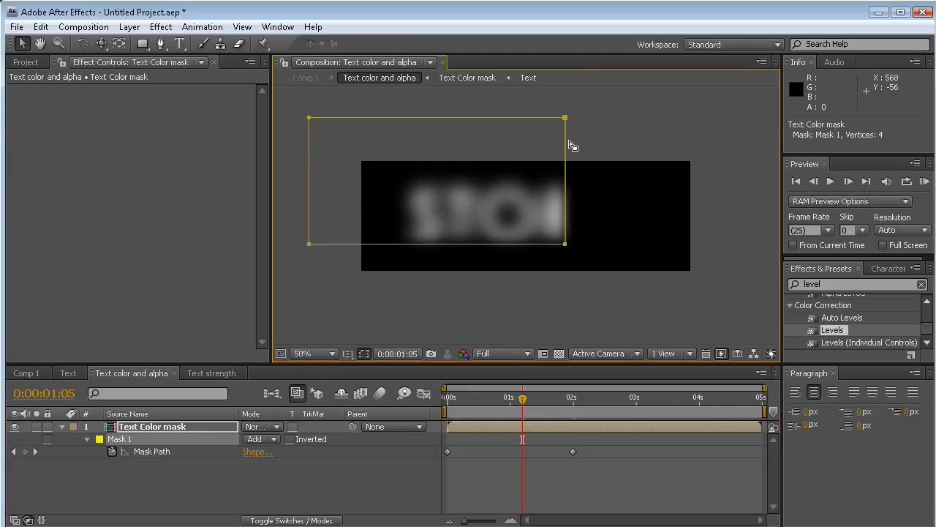
drag(564, 119, 543, 125)
key(ctrl+z)
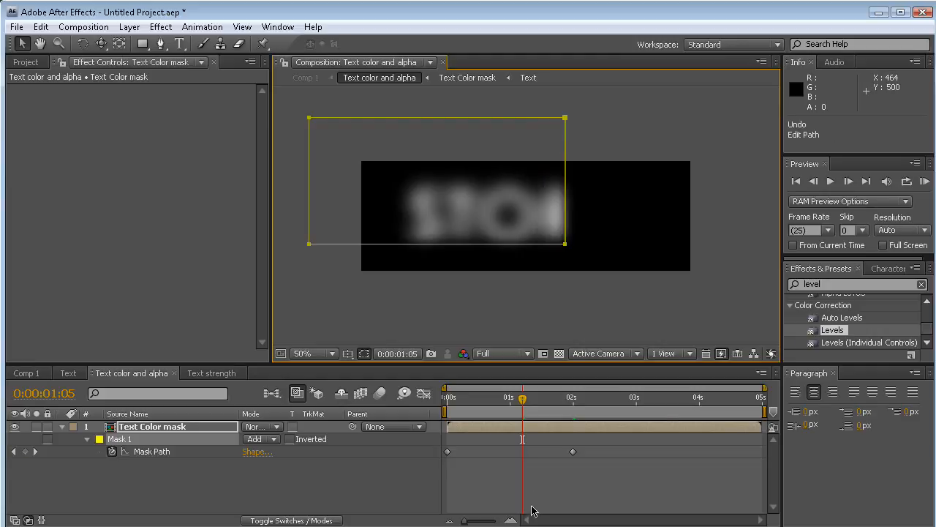
At 0:00:01:05, move only the upper-right vertex of Mask 1 to (25, 22) for a slanted reveal, and check it in Comp 1.
click(572, 452)
click(566, 119)
drag(564, 119, 375, 178)
key(ctrl+z)
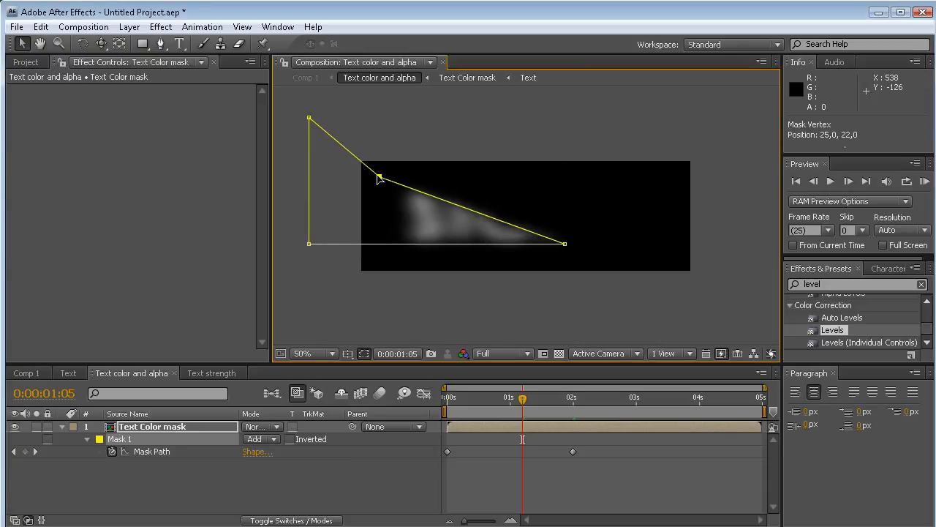
click(44, 374)
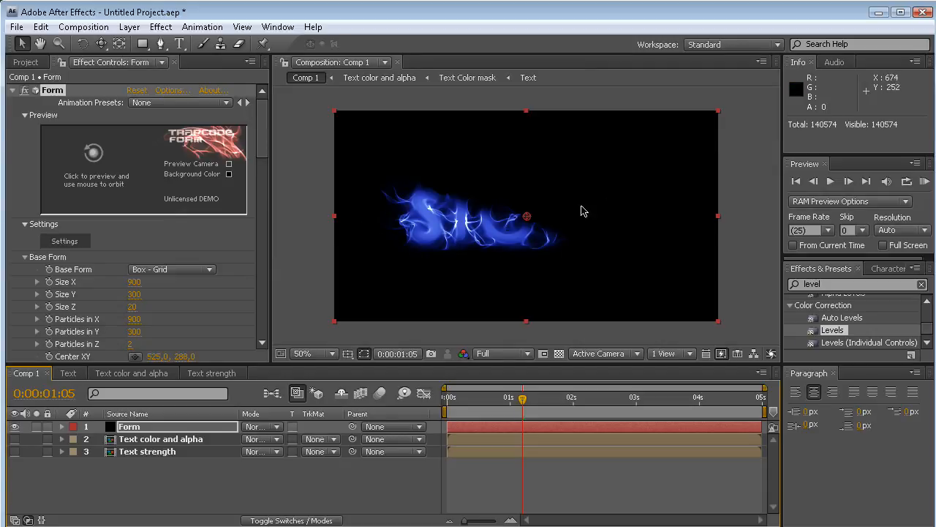
click(108, 376)
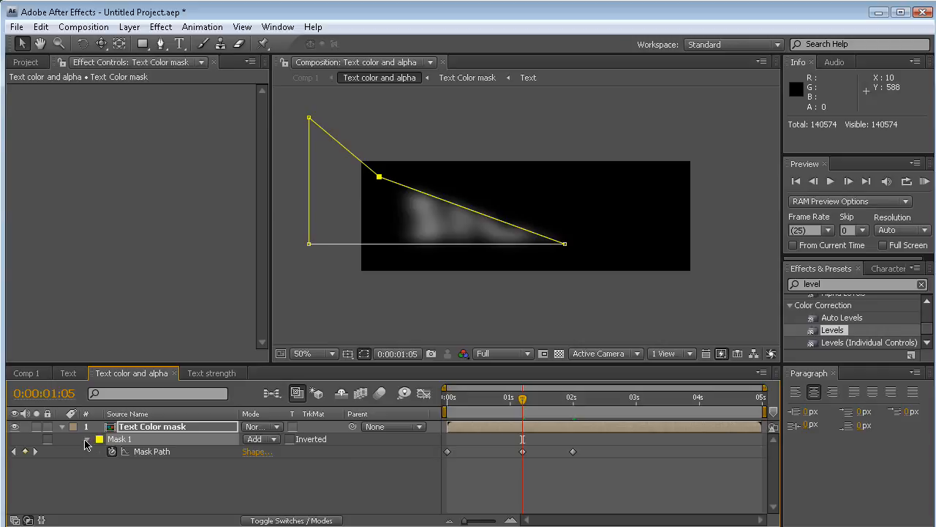
Keyframe the feather of Mask 1 at 0:00:01:05 and 0:00:02:00, setting it to 90 pixels at 0:00:01:05.
click(86, 440)
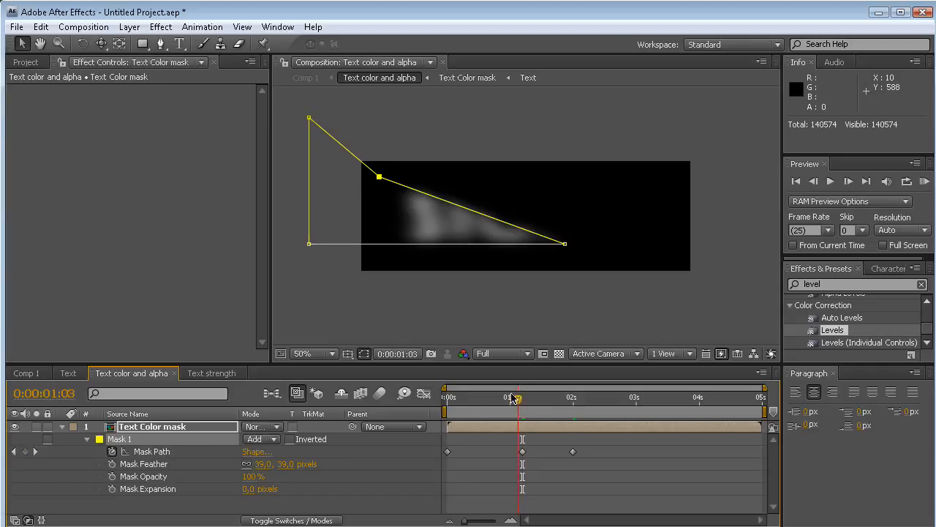
key(Home)
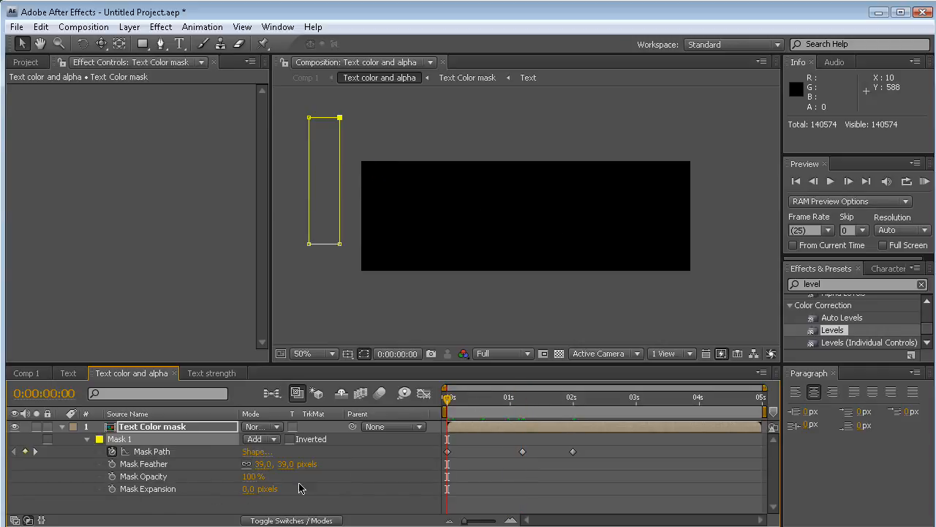
drag(451, 399, 523, 409)
click(111, 464)
click(26, 464)
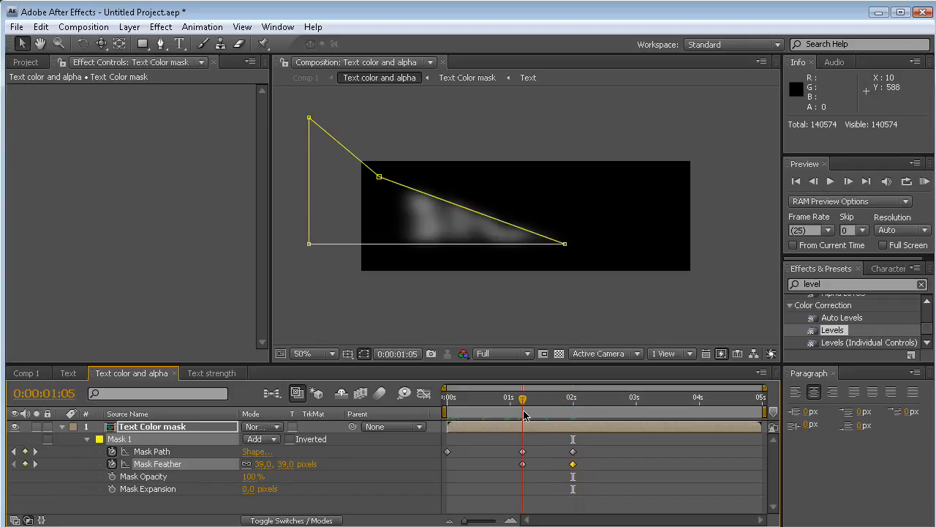
drag(282, 464, 321, 464)
Add a mask path keyframe at 0:00:00:20 and shift it with all following path and feather keyframes so it falls at 0:00:01:12.
drag(524, 399, 497, 408)
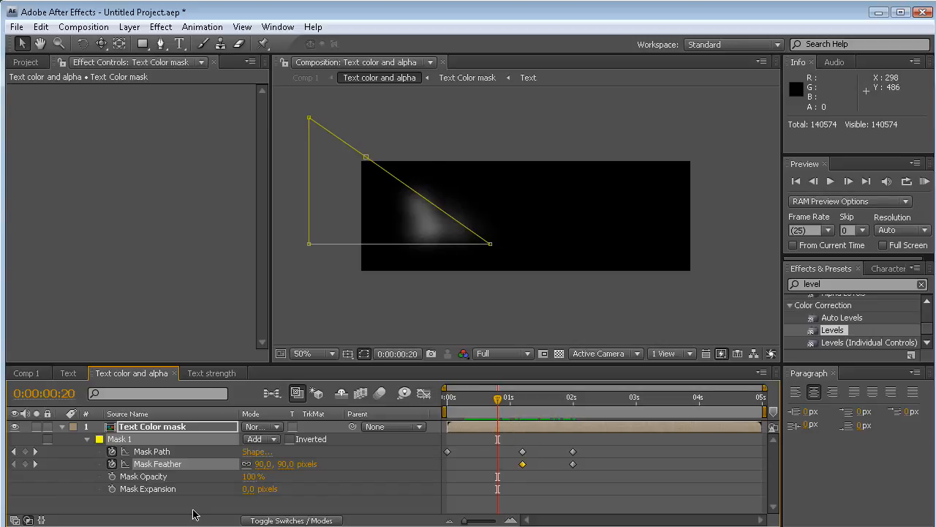
click(33, 452)
drag(600, 437, 490, 497)
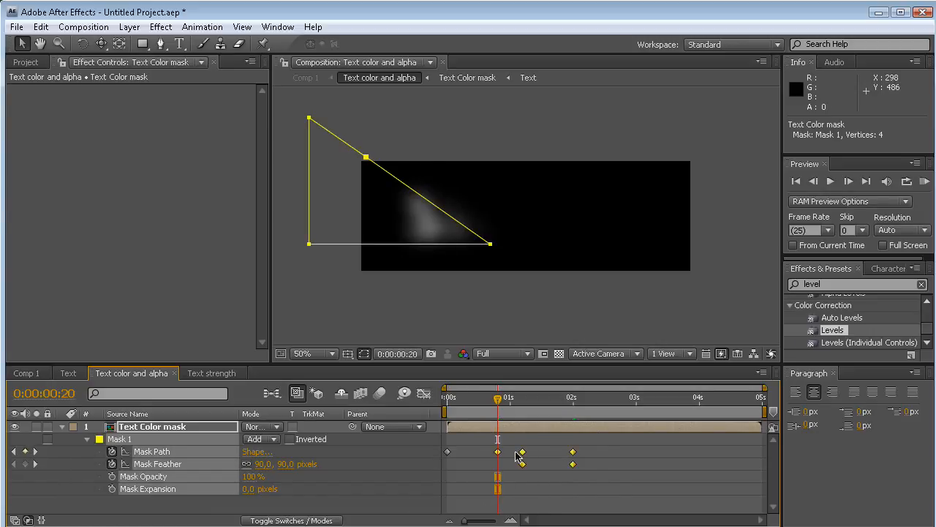
drag(499, 456, 542, 449)
Scrub to 0:00:02:18 and preview the retimed mask reveal in Text color and alpha.
drag(498, 403, 626, 407)
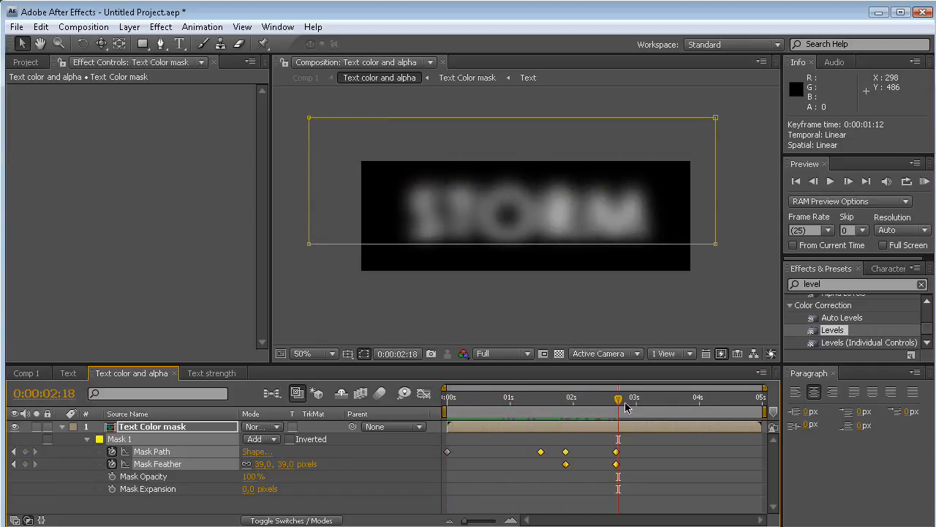
click(925, 181)
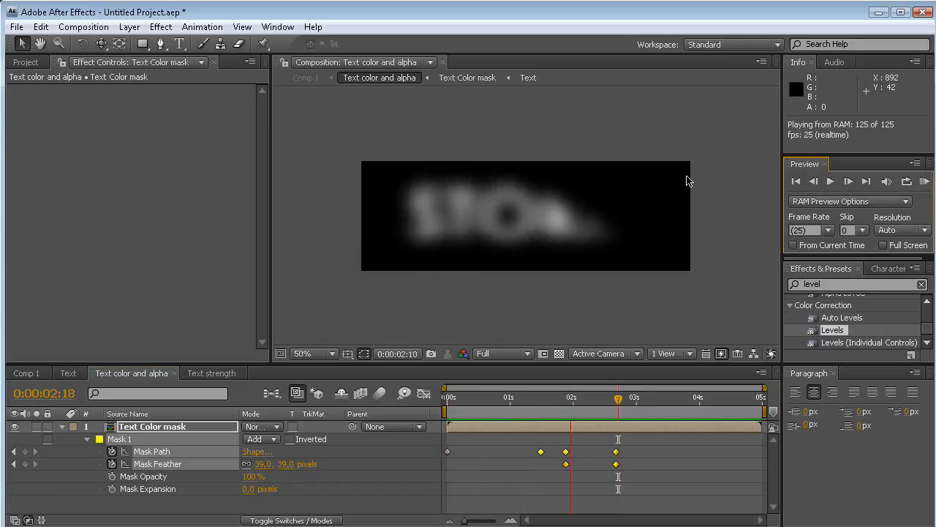
click(686, 179)
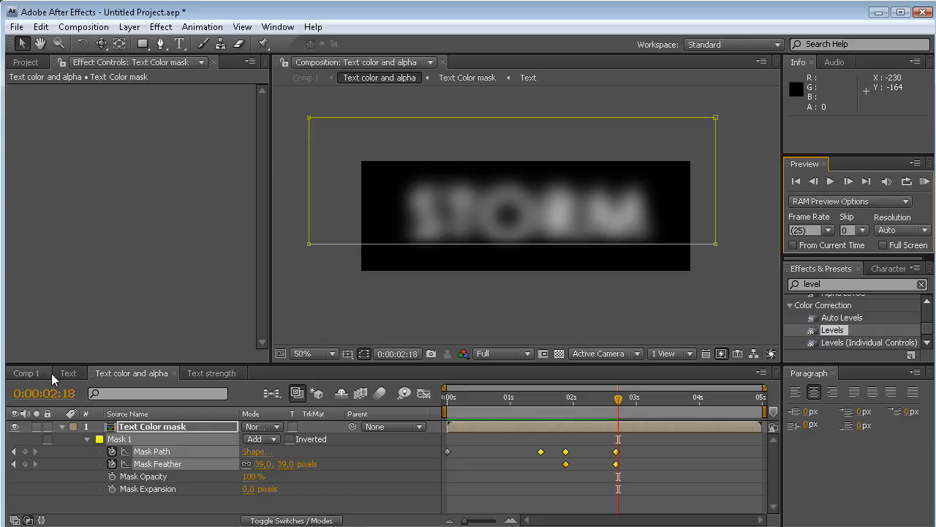
In the Text strength composition, create a white 900 x 300 px solid named Fade above the text str mask layer.
click(41, 374)
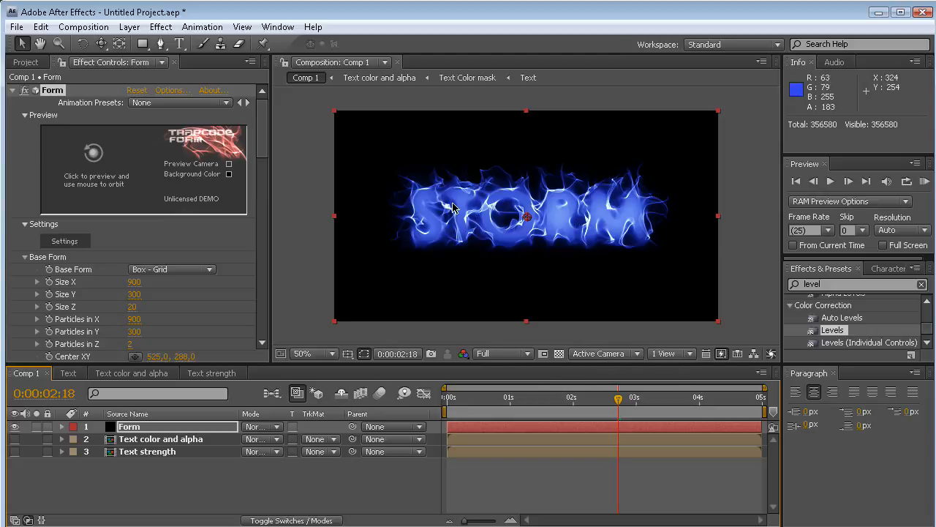
click(218, 372)
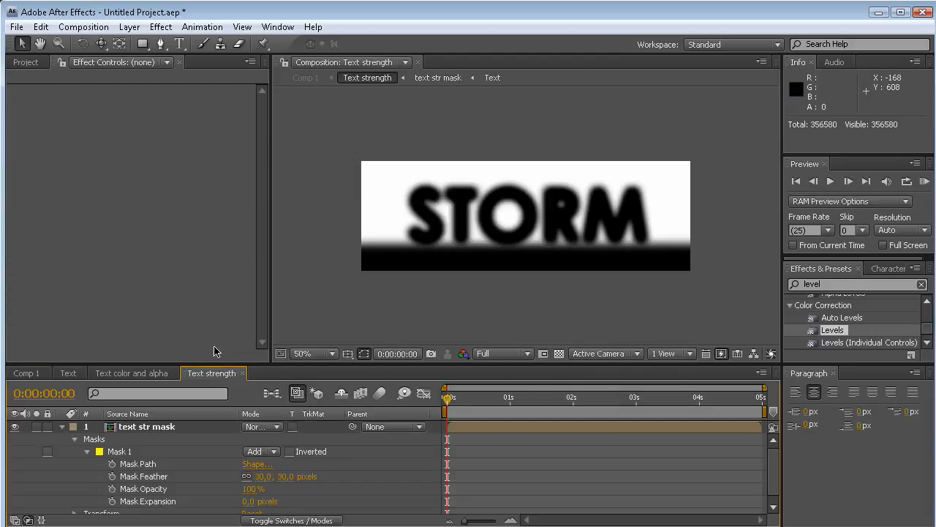
click(129, 26)
mouse_move(147, 43)
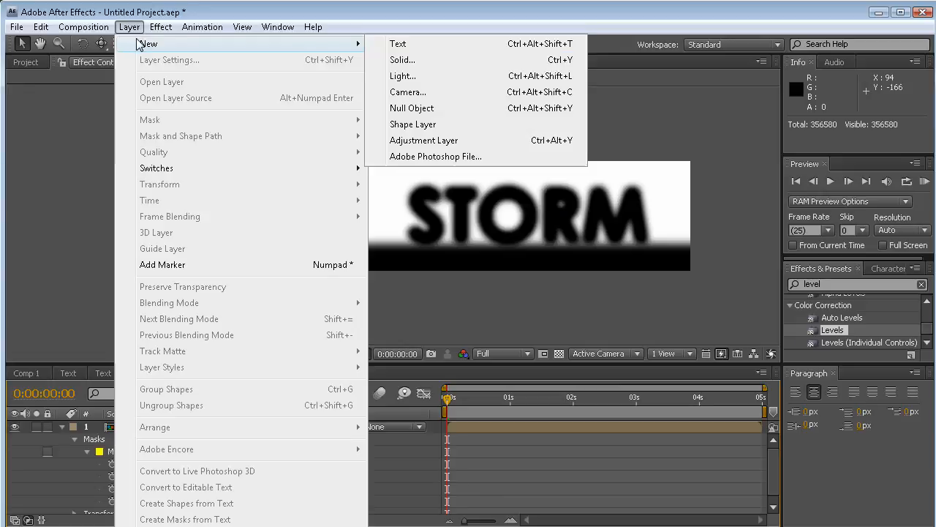
click(478, 56)
text(Fade)
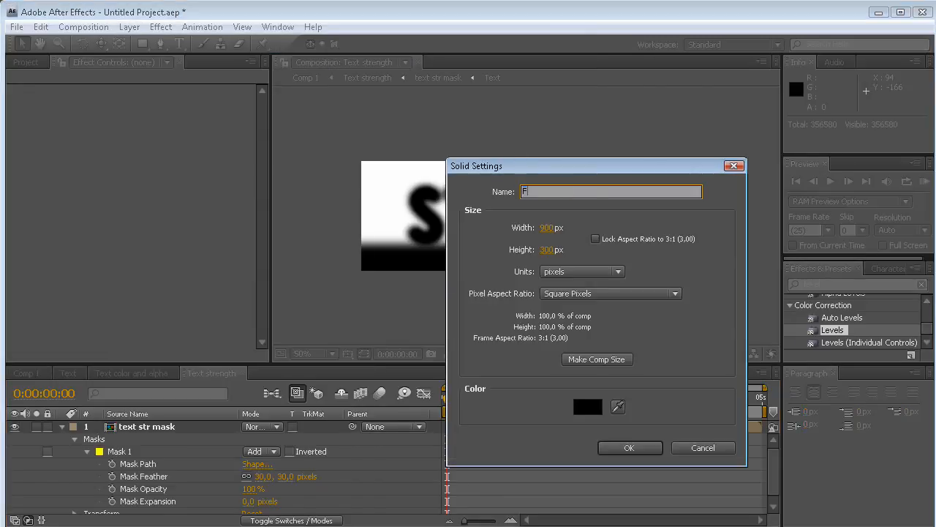
click(593, 407)
drag(251, 418, 98, 263)
click(621, 447)
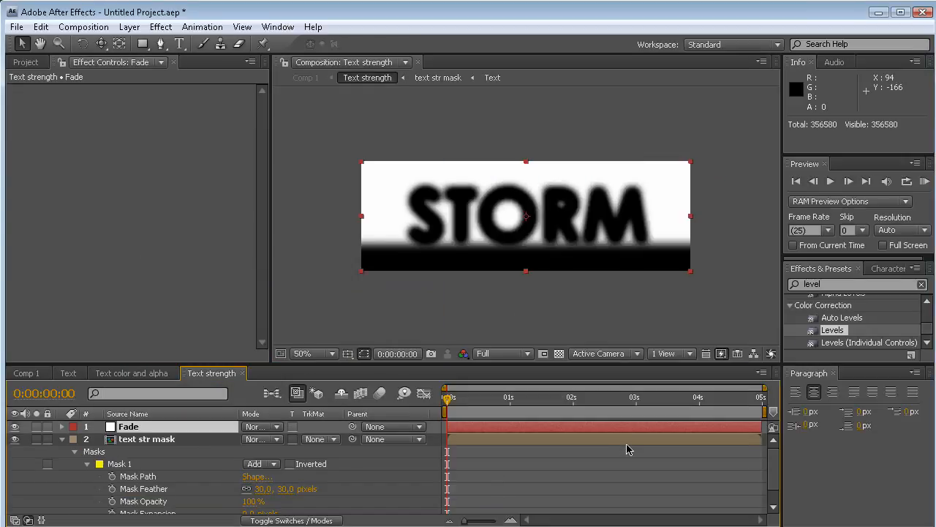
Add a full-layer rectangular mask to the Fade solid with a 75-pixel feather and a 97-pixel expansion.
click(61, 439)
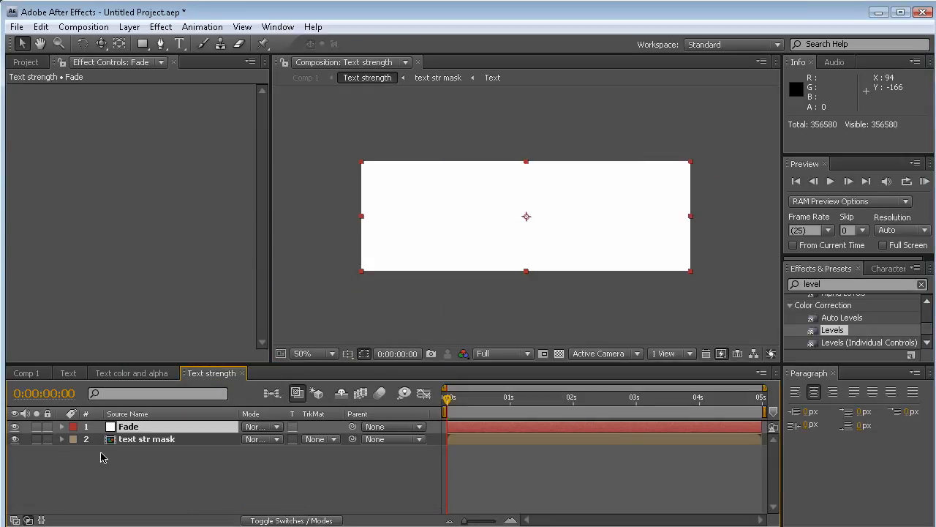
drag(143, 43, 218, 59)
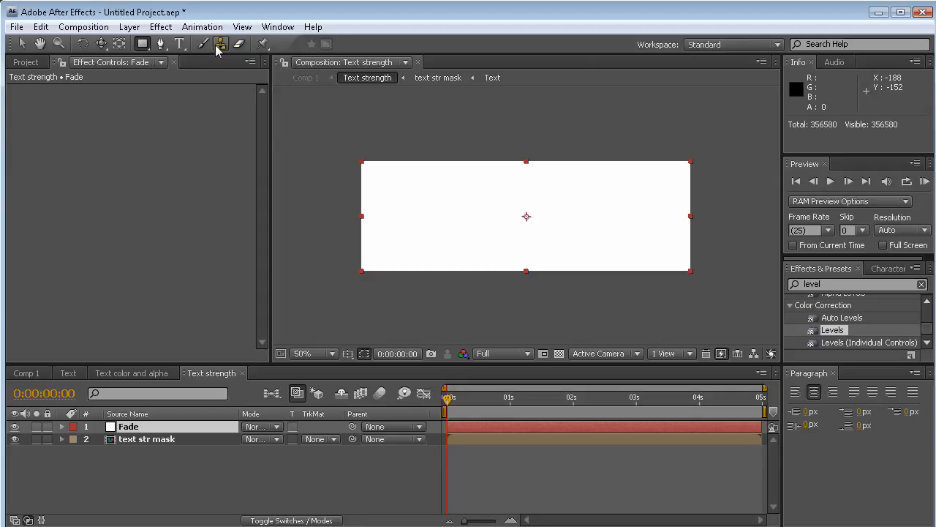
double_click(143, 46)
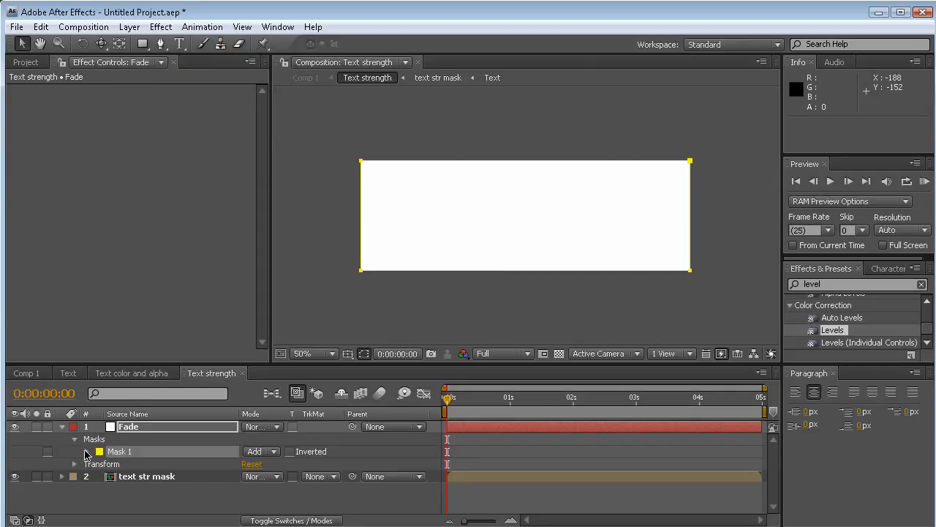
click(87, 452)
drag(284, 476, 338, 483)
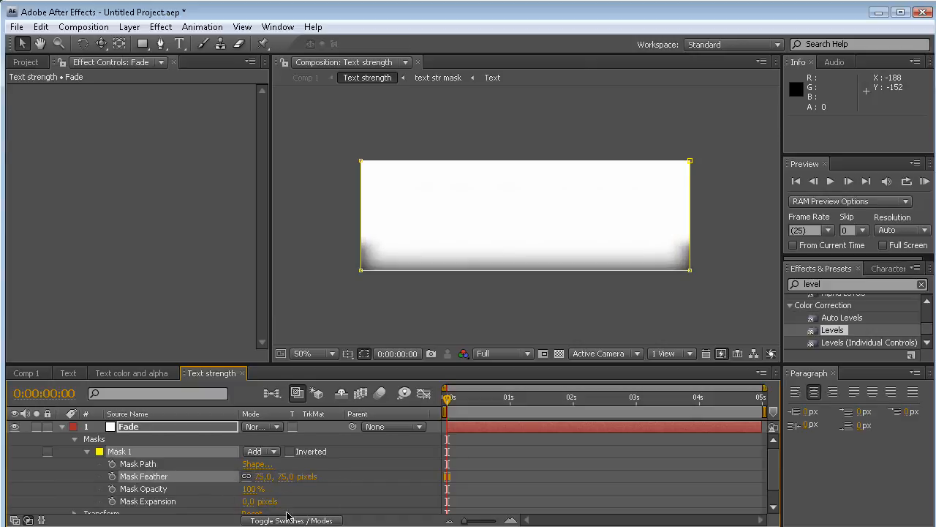
click(172, 502)
drag(244, 502, 315, 503)
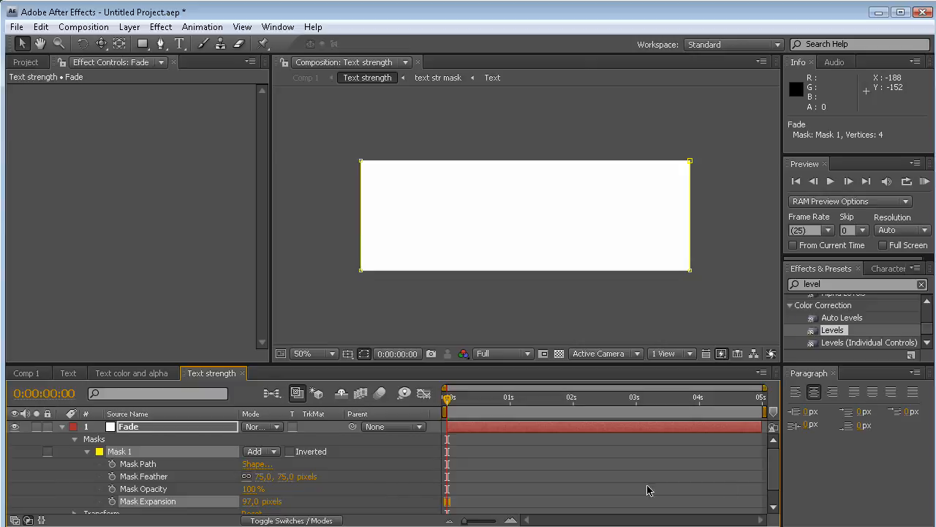
scroll(774, 468, down, 1)
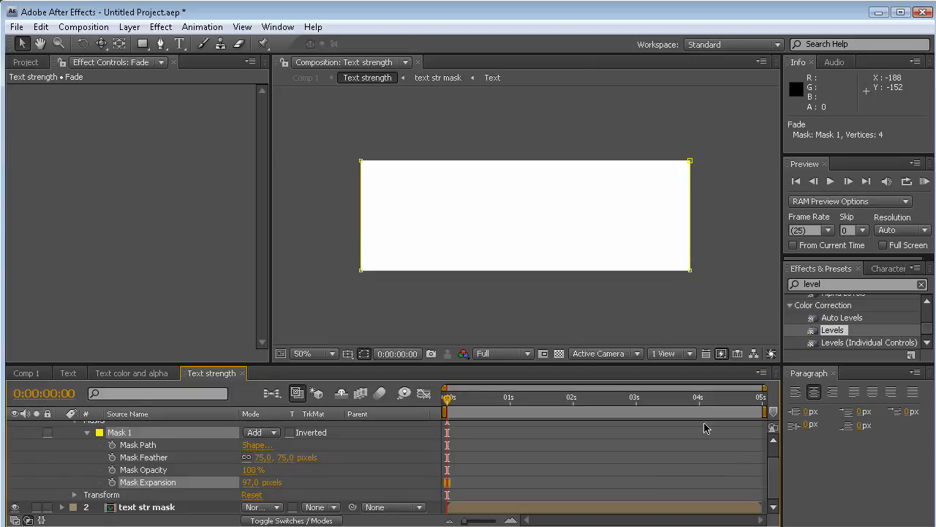
Check the reveal timing in Comp 1, keyframe Fade's mask path at 0:00:01:08, and move the mask fully off the right side at 0:00:02:23.
click(36, 372)
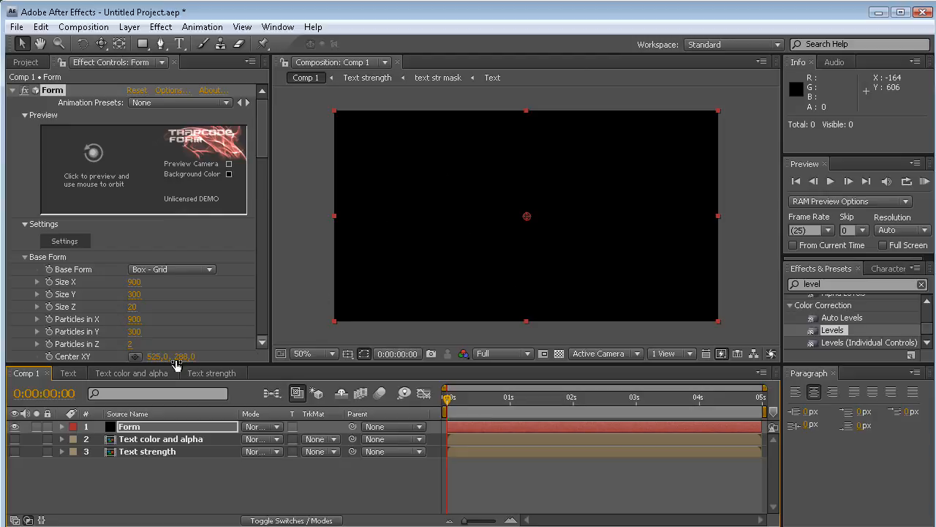
mouse_move(461, 399)
mouse_down()
mouse_move(471, 402)
mouse_move(476, 391)
mouse_up()
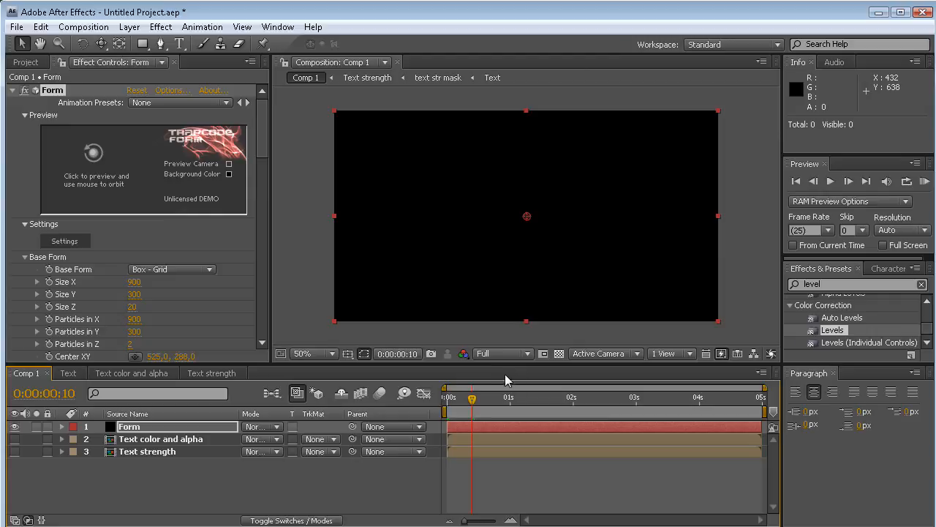
drag(470, 401, 531, 401)
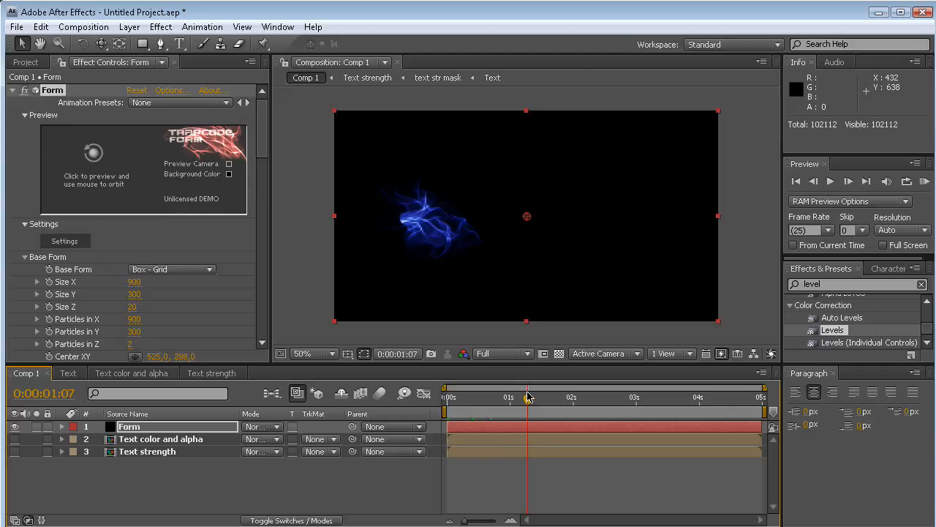
drag(529, 398, 540, 398)
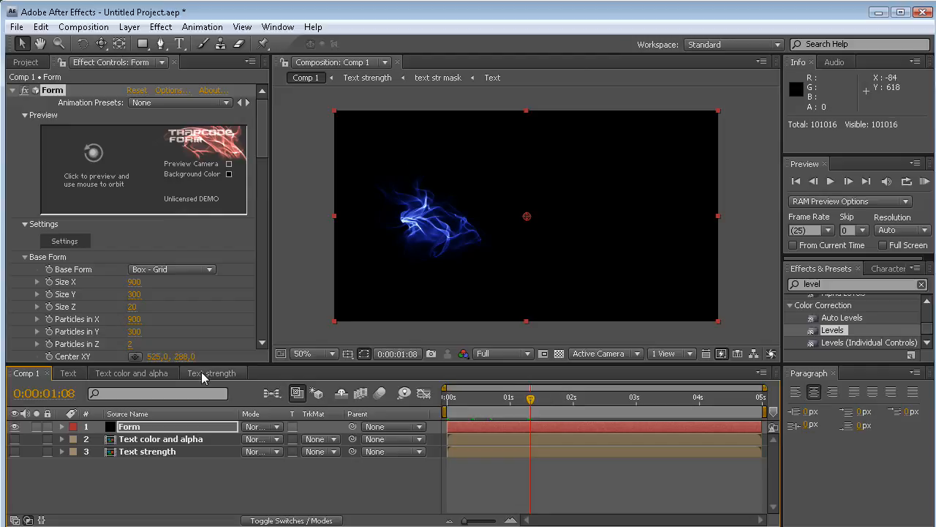
click(205, 374)
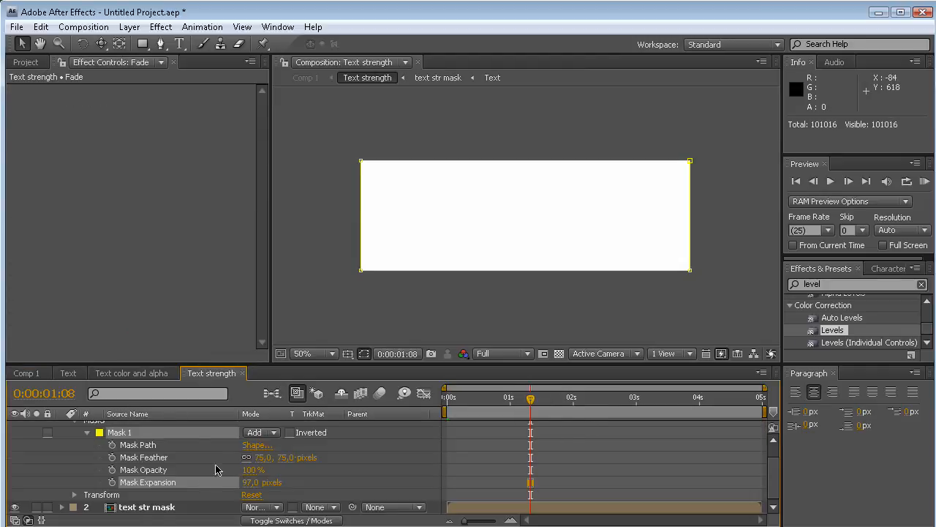
click(152, 444)
click(112, 446)
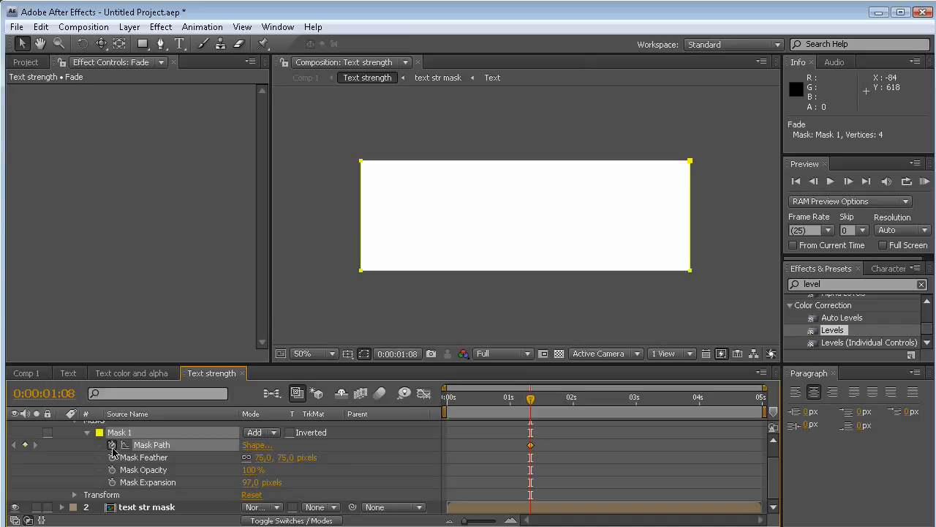
click(631, 400)
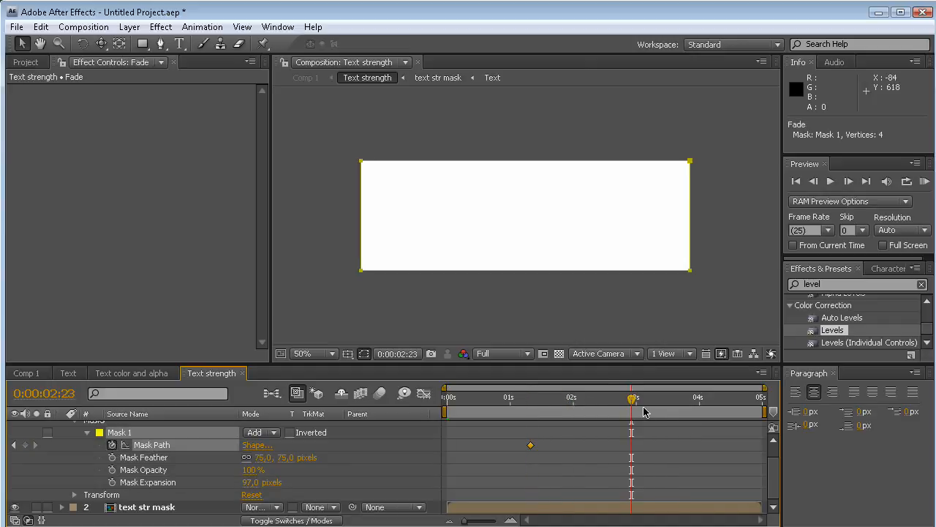
drag(341, 149, 550, 258)
drag(364, 163, 753, 179)
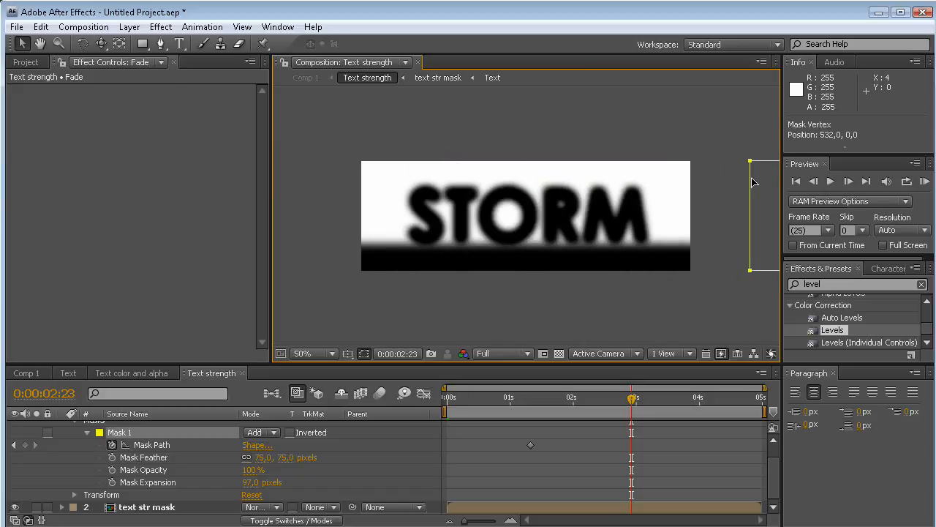
Scrub through Fade's mask animation and reduce the mask expansion to 74 pixels.
drag(631, 399, 560, 399)
drag(253, 483, 236, 482)
drag(569, 399, 643, 414)
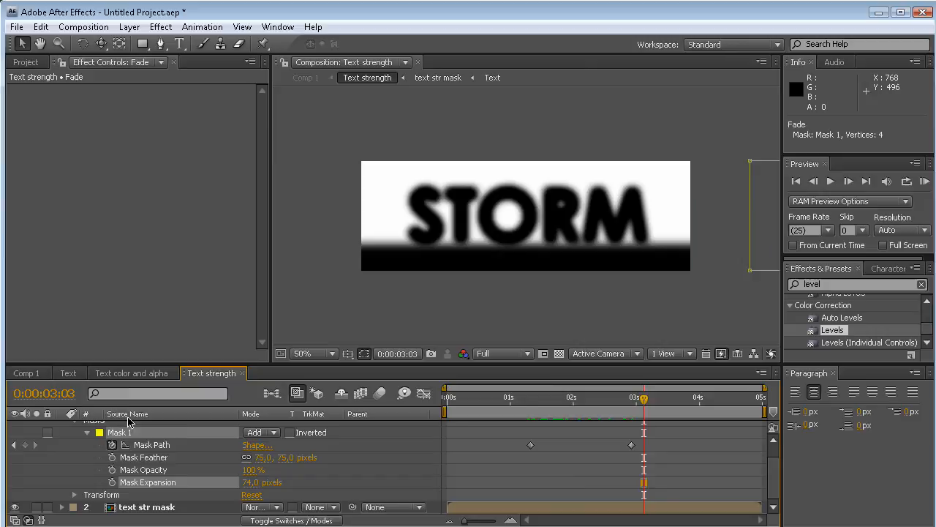
Compare the early reveal in Comp 1, and move Fade's first mask path keyframe in Text strength to 0:00:00:19.
click(26, 373)
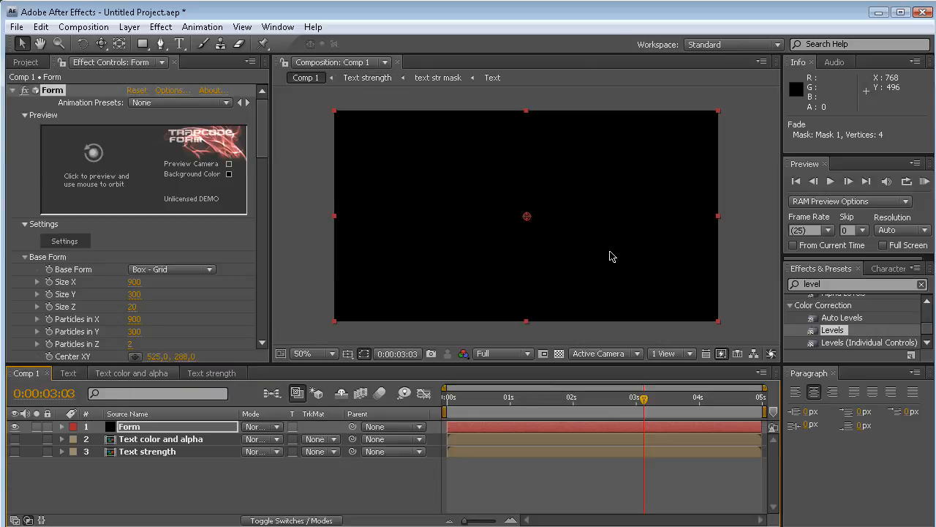
click(536, 399)
click(530, 399)
drag(513, 402, 531, 395)
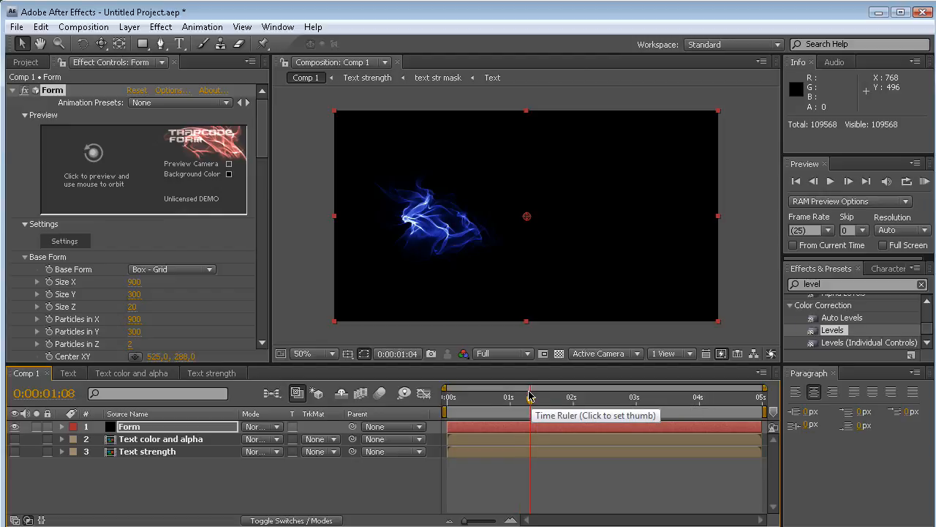
click(515, 399)
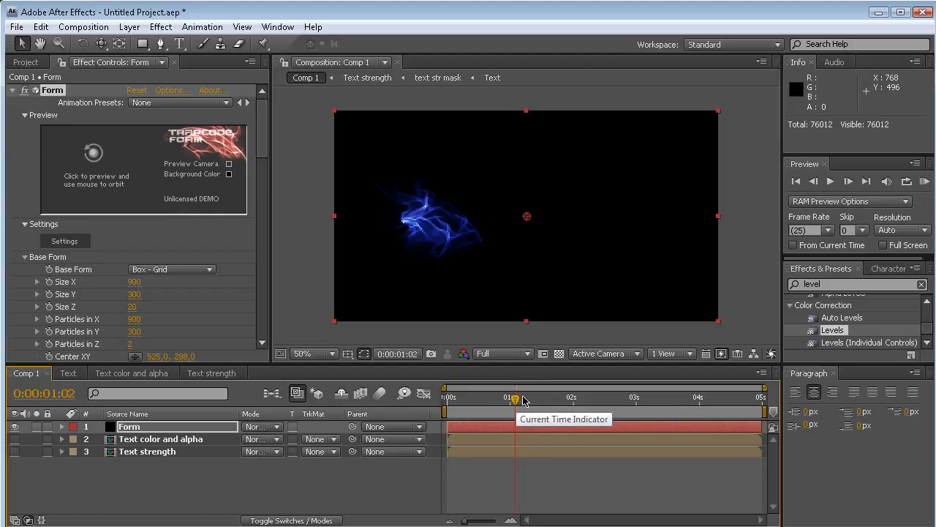
click(211, 373)
drag(662, 433, 496, 452)
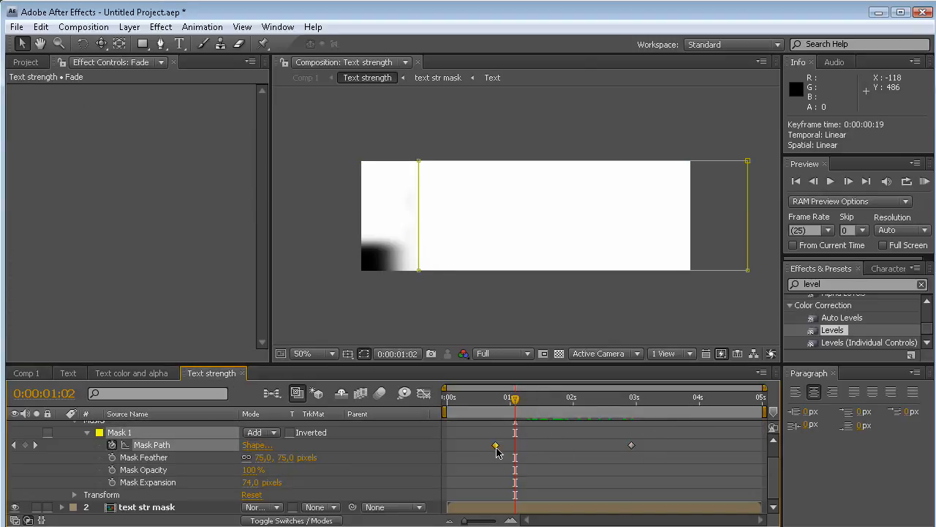
Run a RAM preview of the STORM reveal in Comp 1, stop playback, and scrub to 0:00:02:16.
click(38, 375)
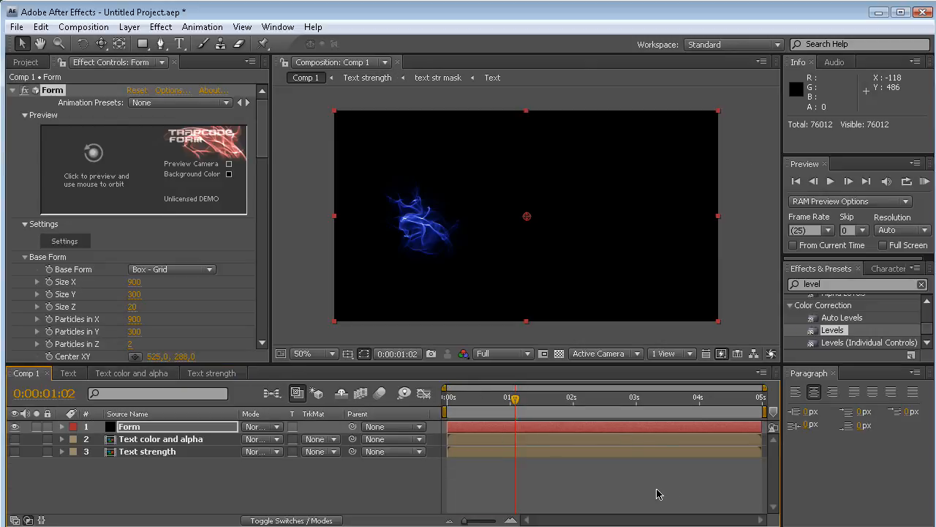
click(924, 180)
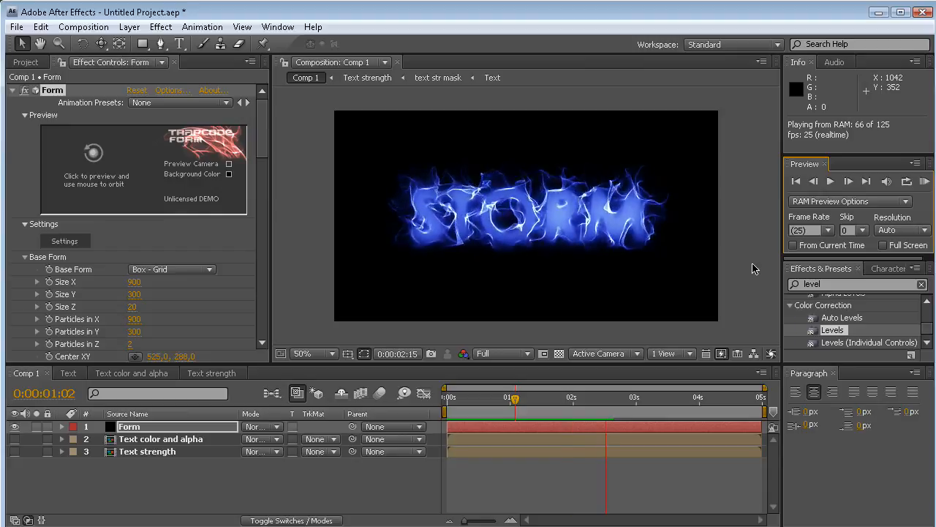
key(space)
drag(515, 399, 630, 398)
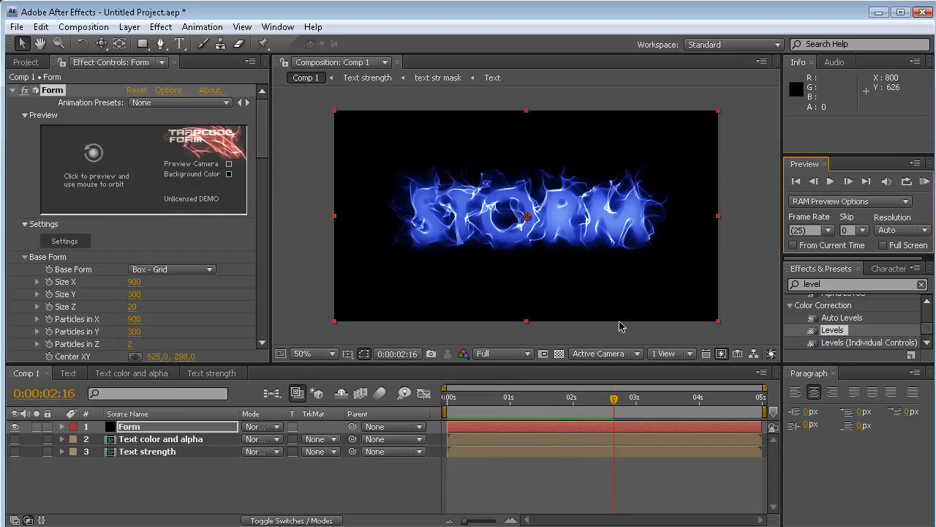
Search the effects for glow and apply the Stylize Glow effect to the Form layer.
click(862, 286)
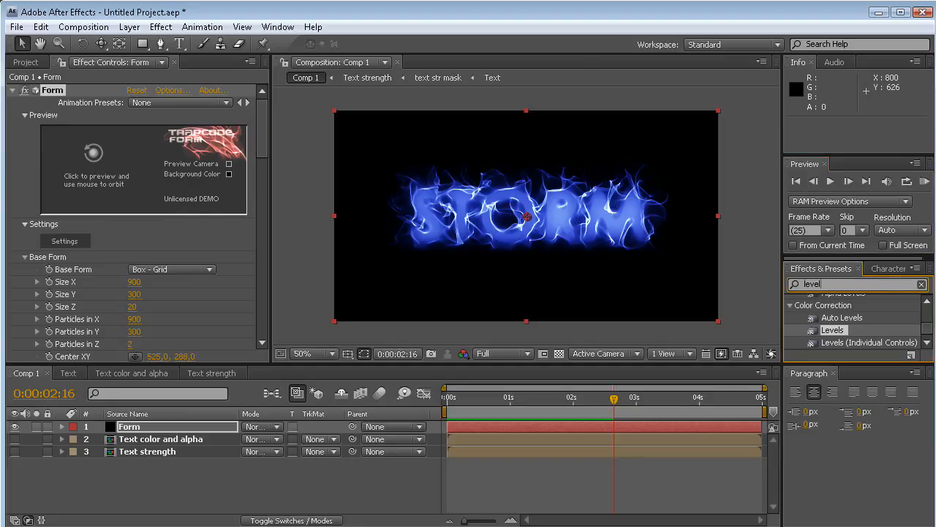
key(BackSpace)
key(BackSpace)
key(BackSpace)
key(BackSpace)
key(BackSpace)
text(glow)
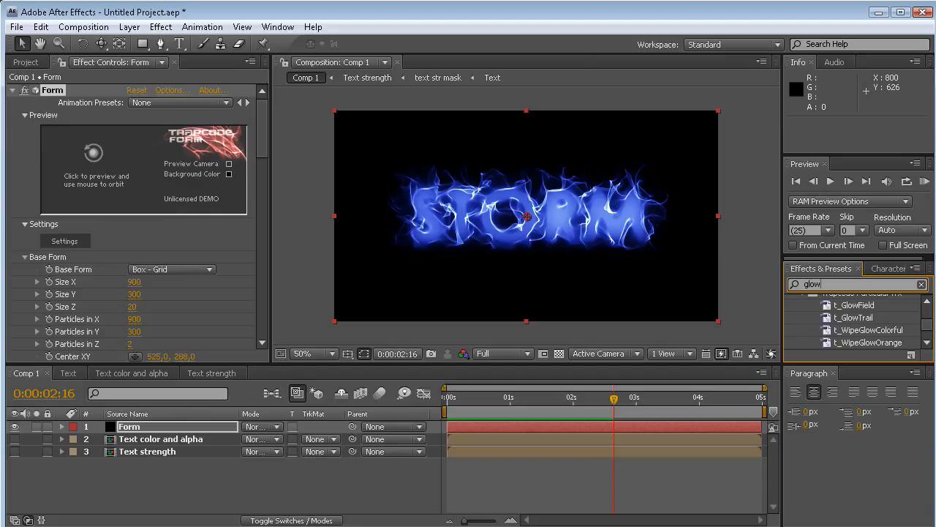
scroll(856, 318, down, 1)
click(831, 343)
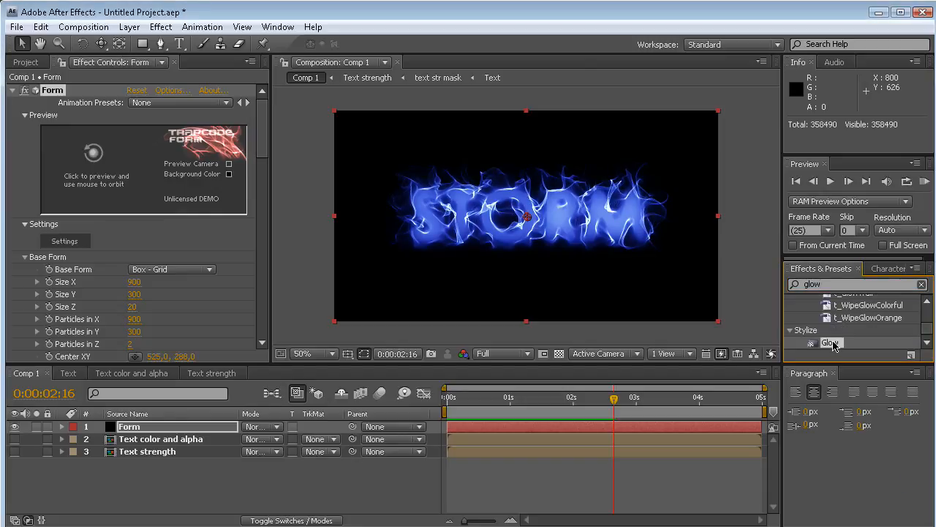
double_click(831, 344)
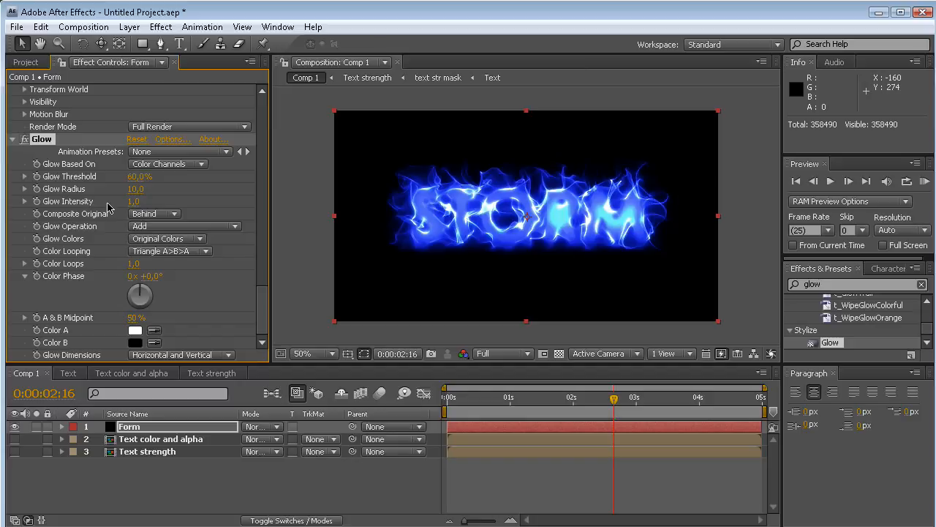
Set the Form layer's Glow effect to 32.5% threshold, radius 49 and intensity 0.4.
drag(108, 204, 101, 205)
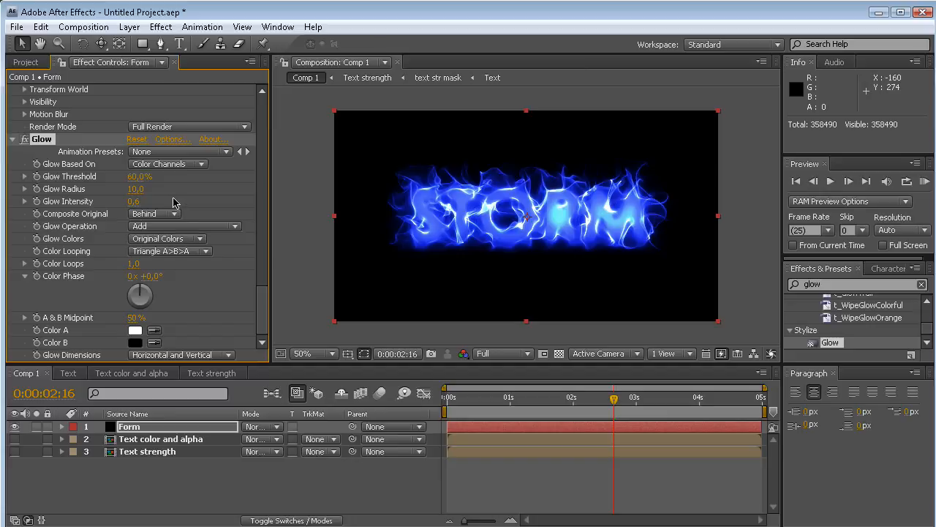
drag(136, 188, 78, 176)
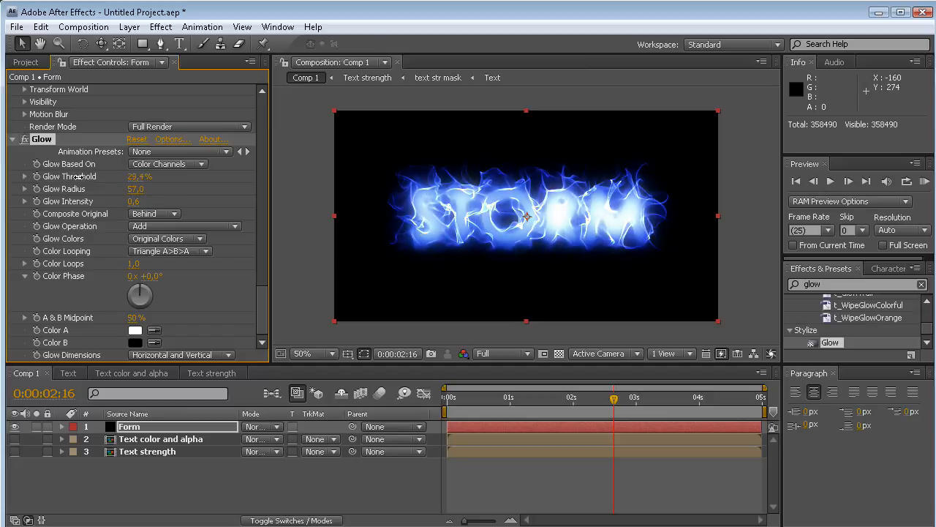
drag(133, 203, 152, 180)
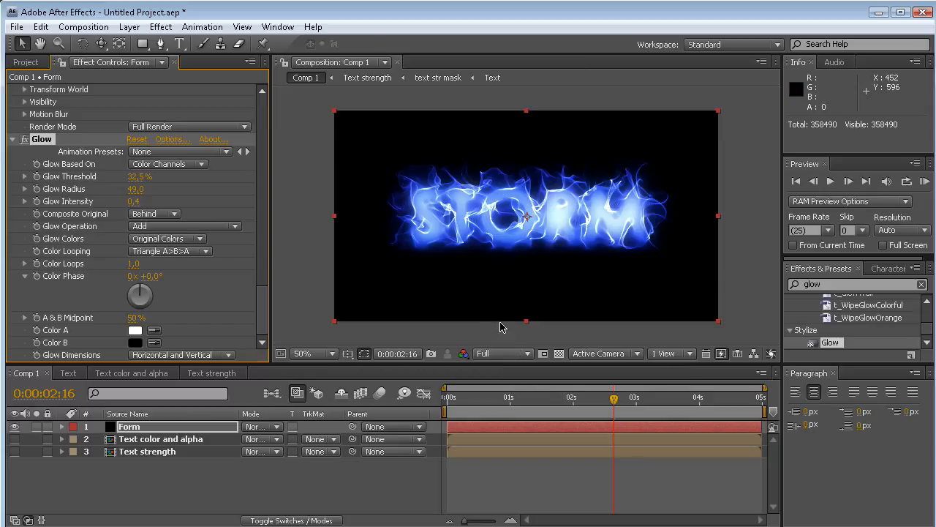
At 0:00:01:04, position Form's Sphere 1 spherical field at 242, 306 over the visible energy and set its strength to 46.
drag(262, 320, 265, 281)
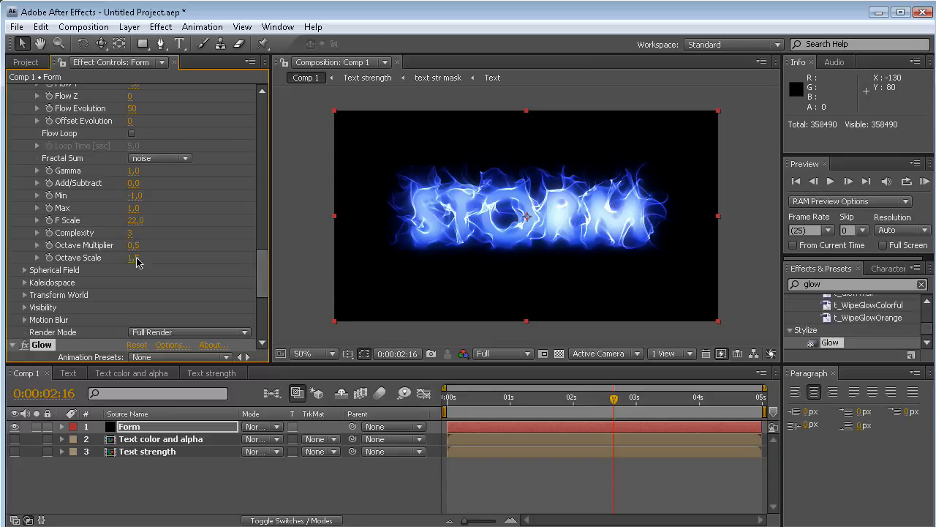
click(24, 270)
mouse_move(531, 402)
mouse_down()
mouse_move(491, 402)
mouse_move(520, 399)
mouse_up()
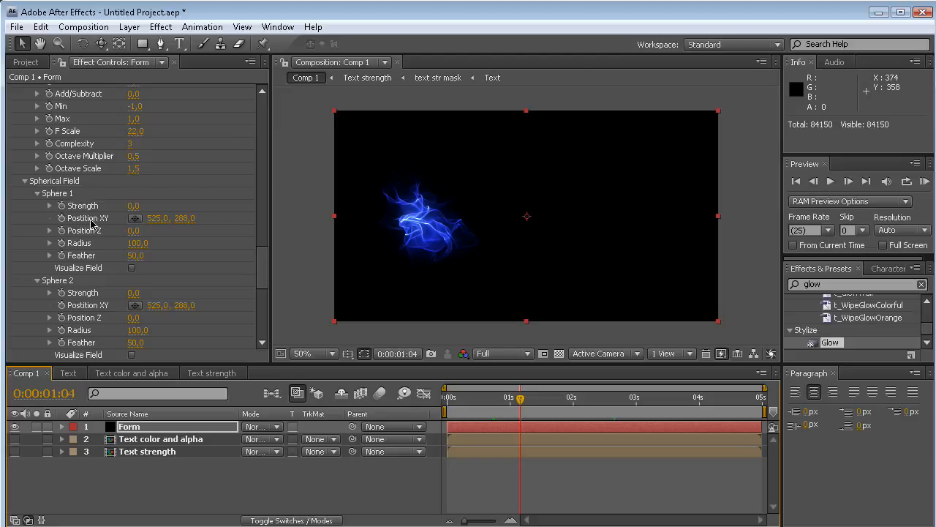
click(134, 219)
click(423, 223)
drag(136, 205, 150, 204)
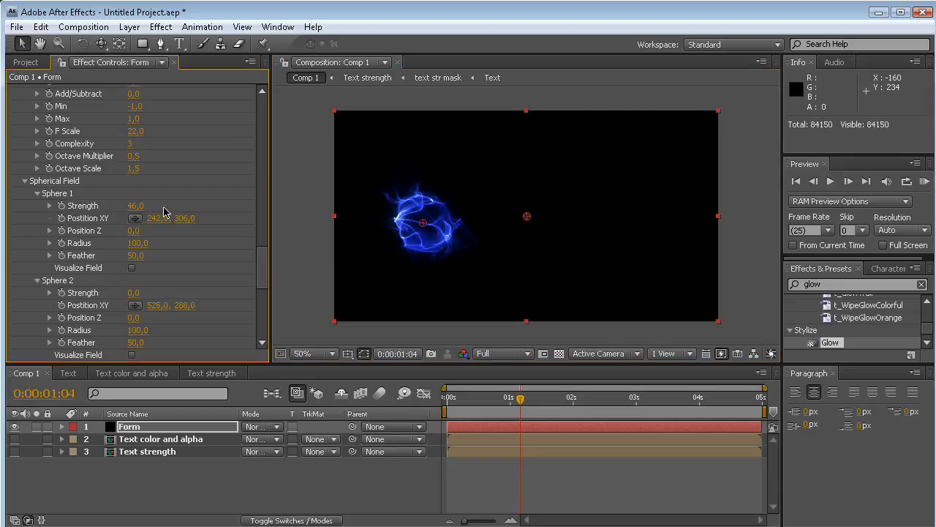
Set Sphere 1's radius to 400 and its strength to 30 in Form's Spherical Field.
click(136, 206)
click(176, 205)
drag(136, 243, 181, 261)
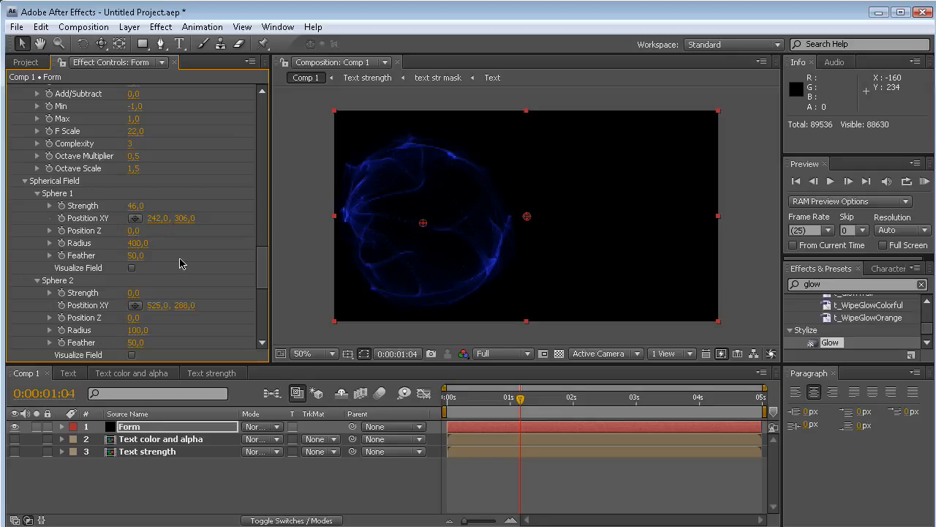
click(135, 205)
text(30)
key(Return)
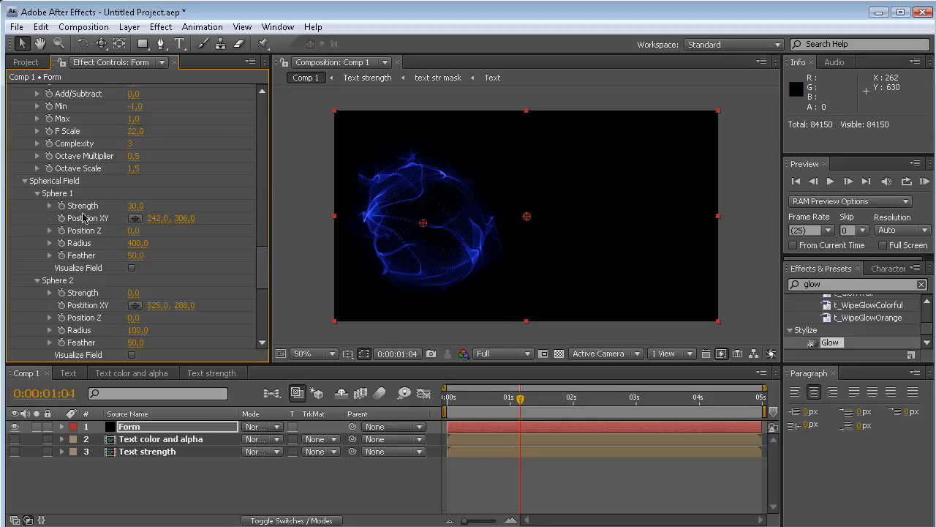
Animate Sphere 1's Strength with keyframes of 30 at 0:00:00:01 and 0 at 0:00:01:04.
click(162, 428)
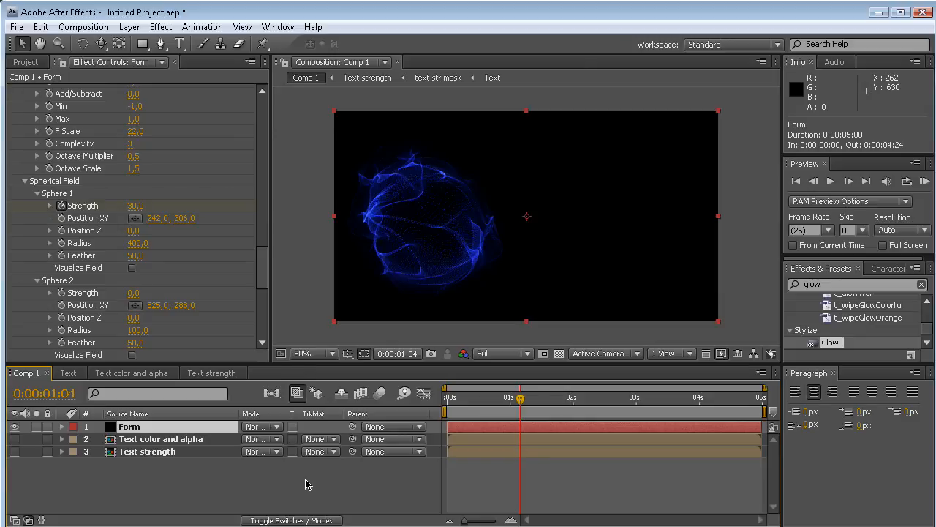
key(u)
drag(520, 451, 445, 455)
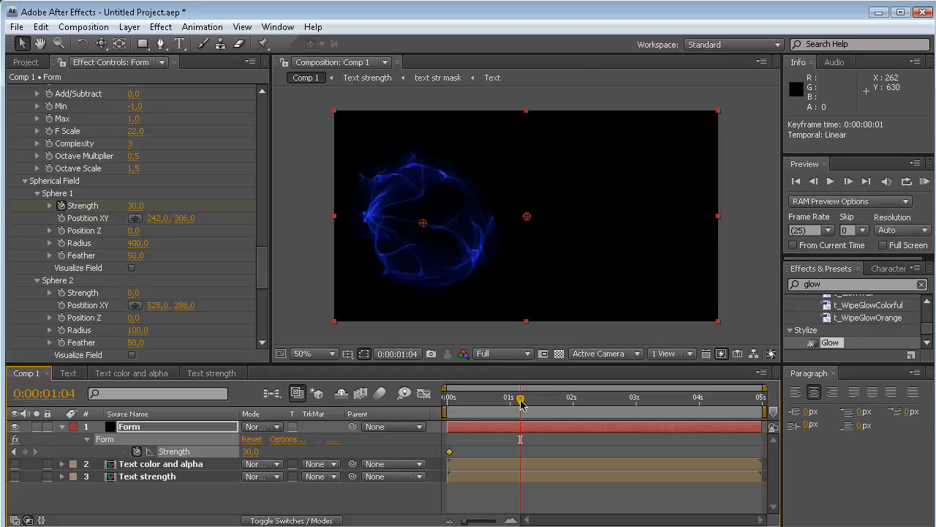
click(248, 451)
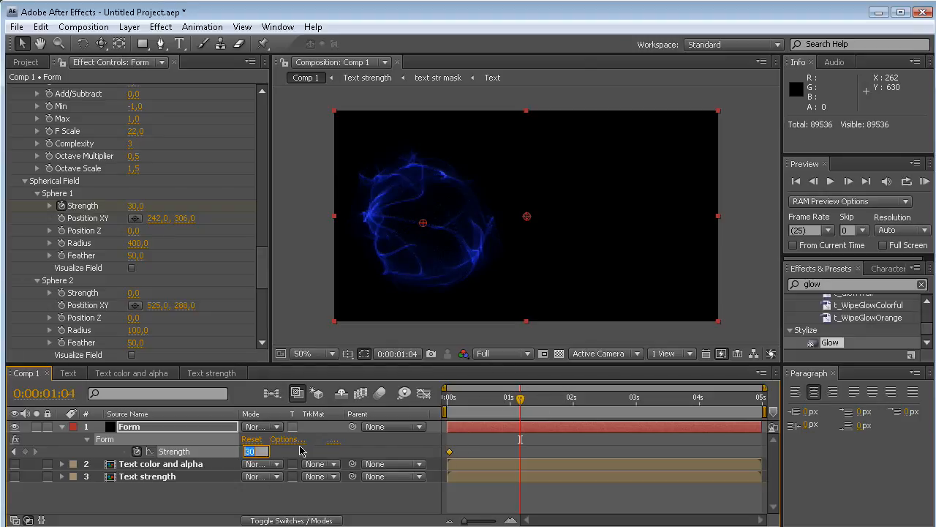
key(Return)
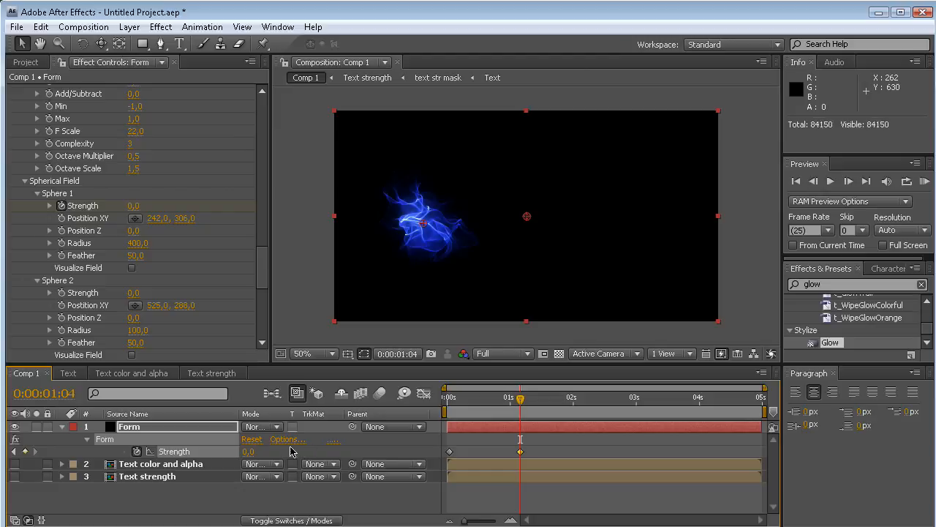
Check frames of the sphere strength animation between 0:00:00:11 and 0:00:01:10.
click(475, 397)
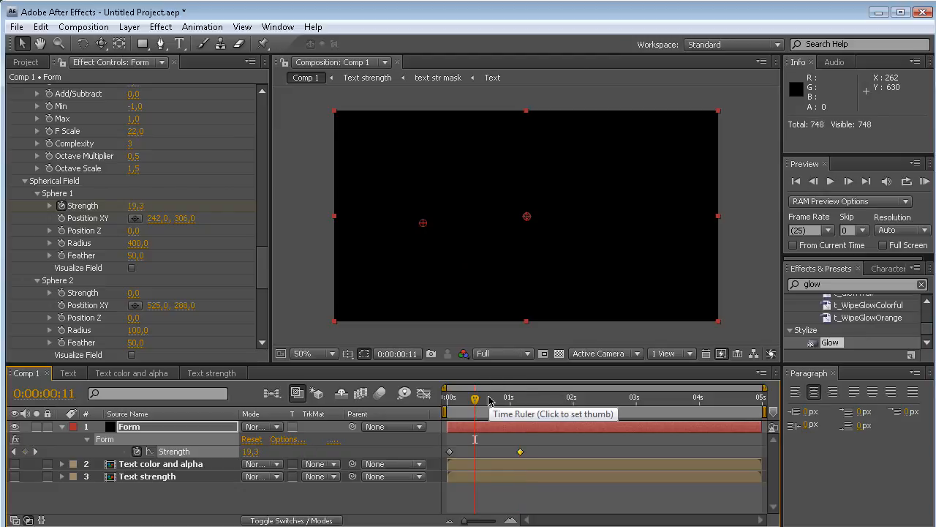
click(490, 398)
click(505, 398)
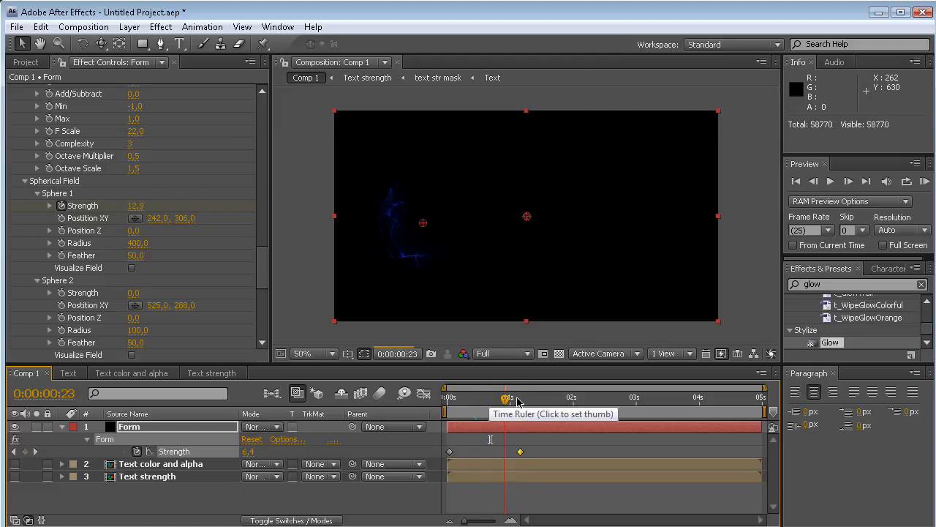
click(517, 397)
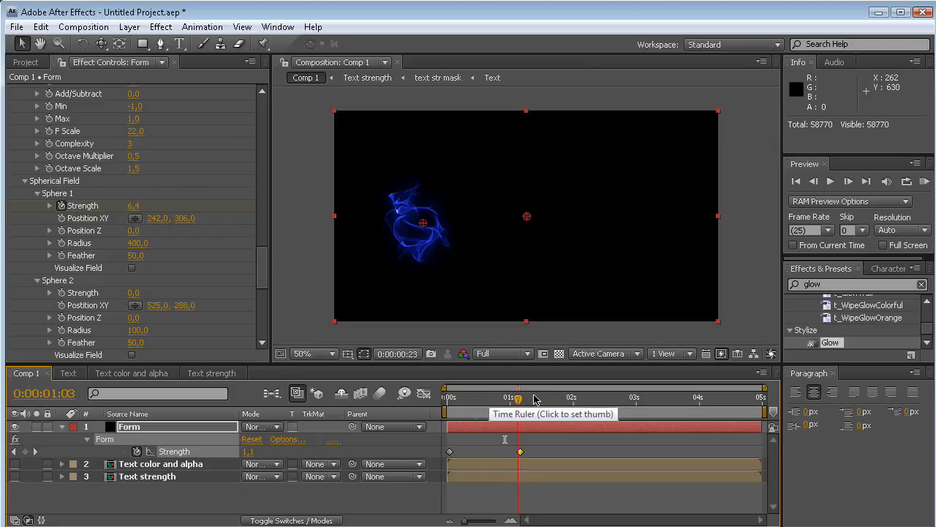
click(535, 398)
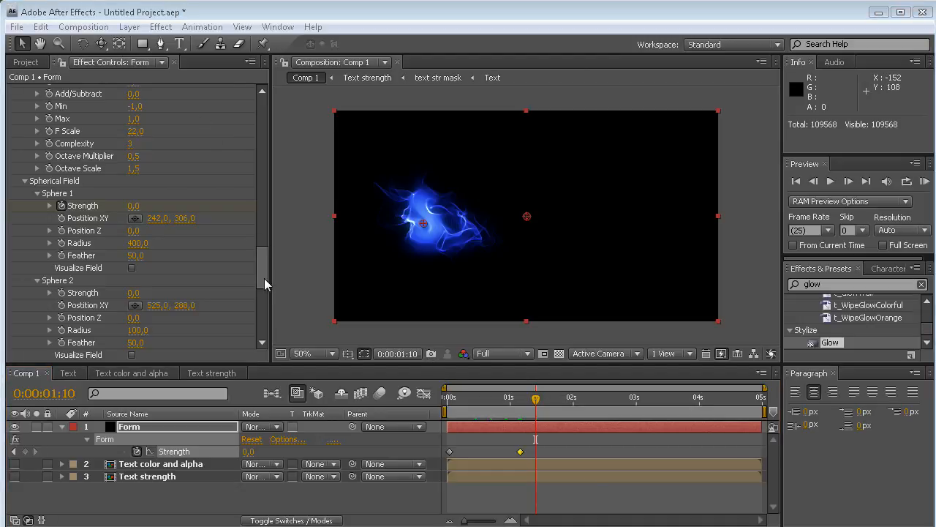
Add the Text composition to Comp 1 directly below Form and make it a 3D layer.
drag(264, 278, 264, 159)
click(26, 61)
drag(40, 219, 157, 465)
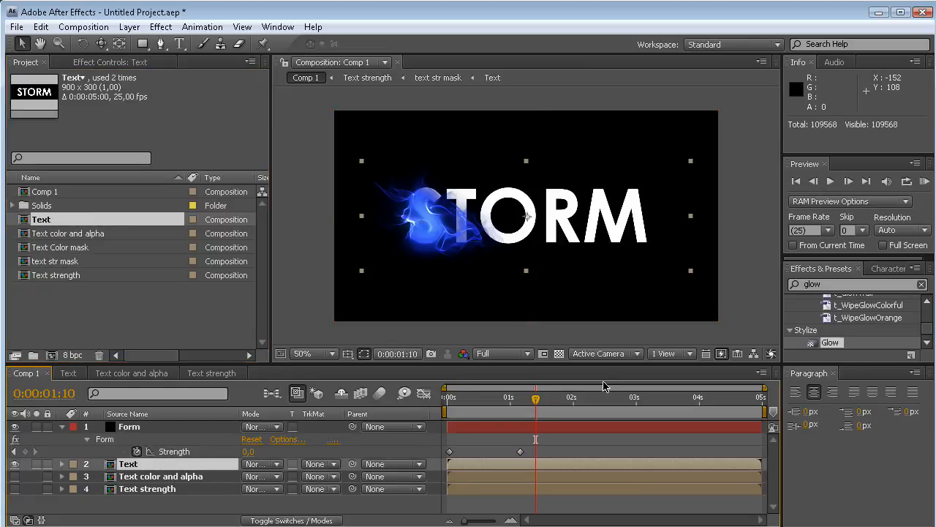
drag(599, 404, 656, 404)
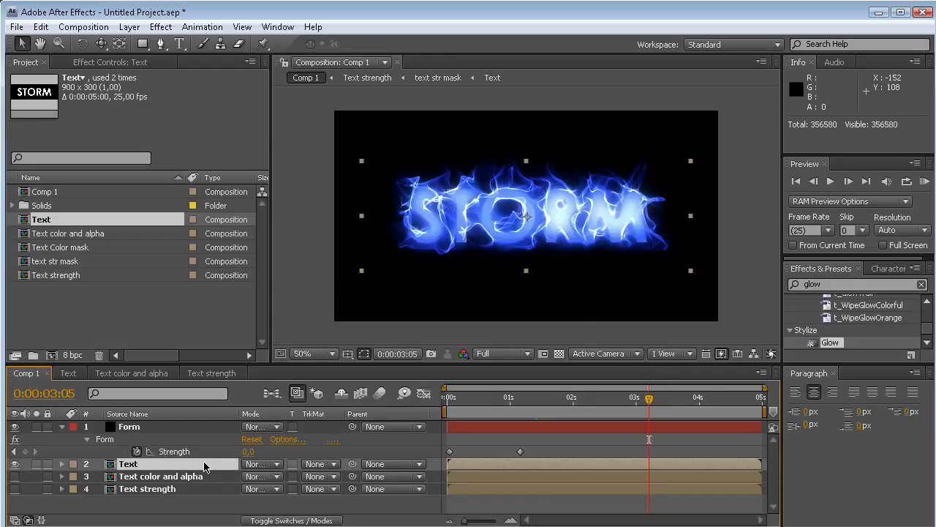
key(F4)
click(323, 463)
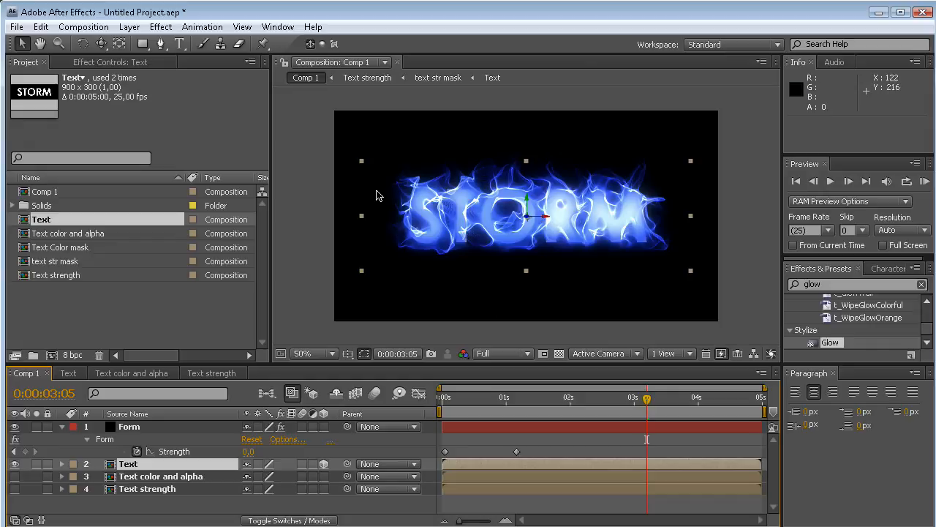
Add a new camera to Comp 1 and switch the viewer's fast previews to Wireframe.
click(128, 26)
mouse_move(150, 43)
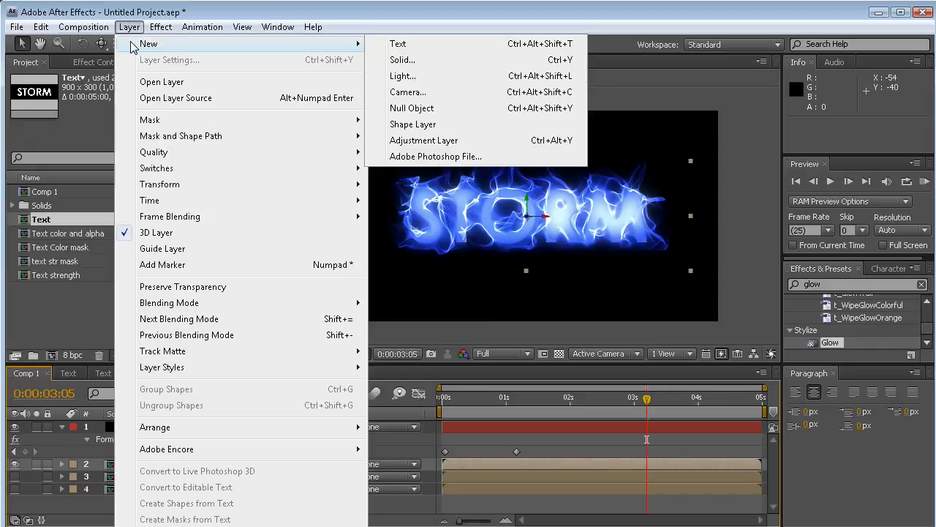
click(436, 93)
click(525, 158)
click(524, 160)
click(603, 427)
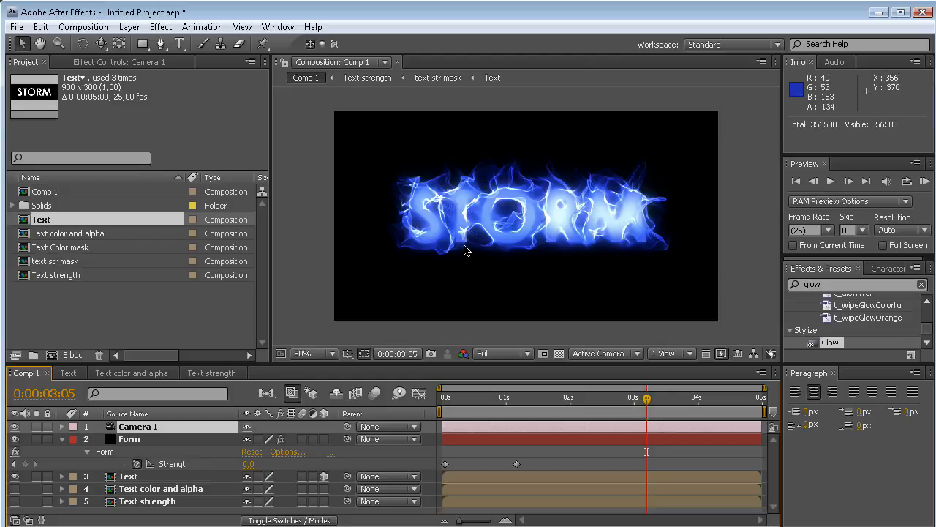
click(721, 355)
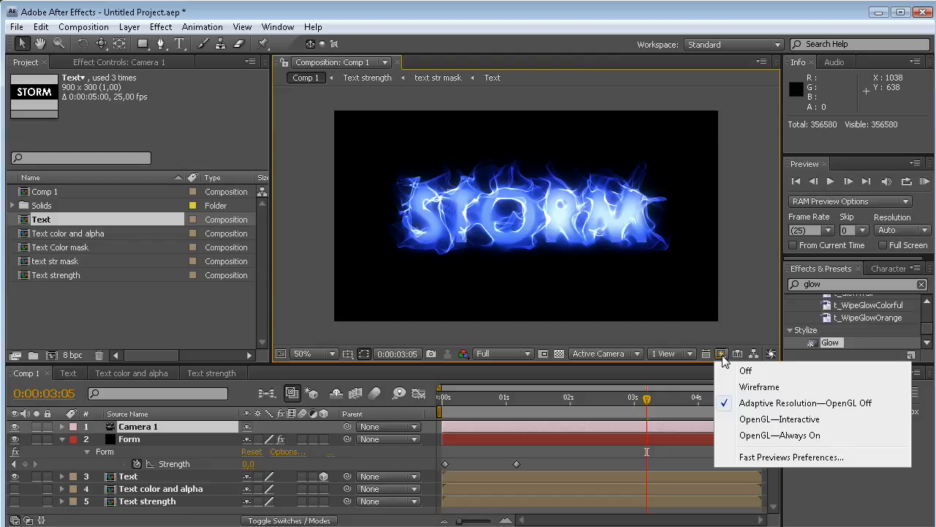
click(759, 387)
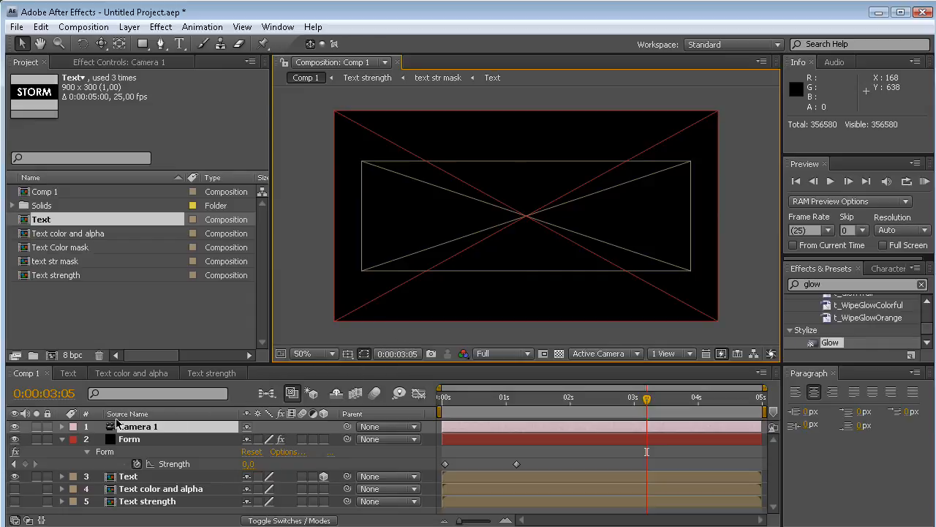
Start keyframing the camera's Point of Interest and Position at 0:00:00:00.
key(p)
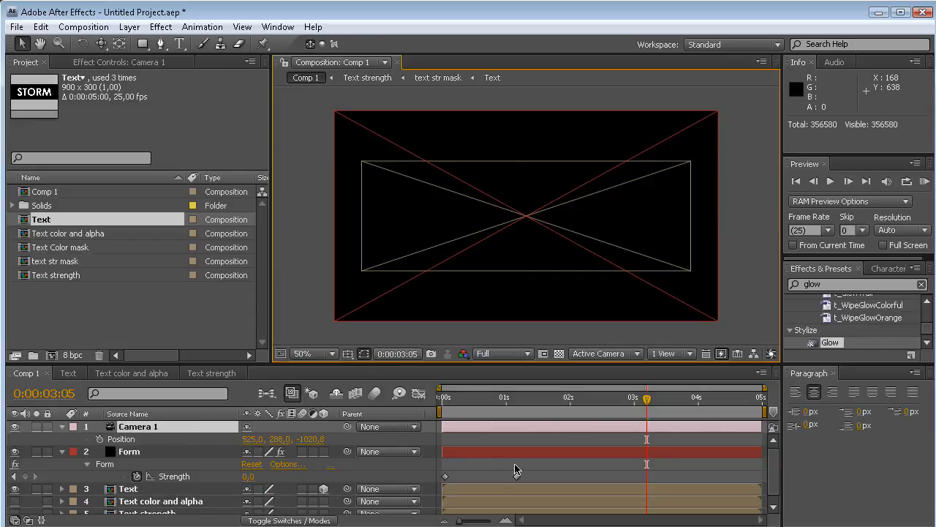
key(shift+a)
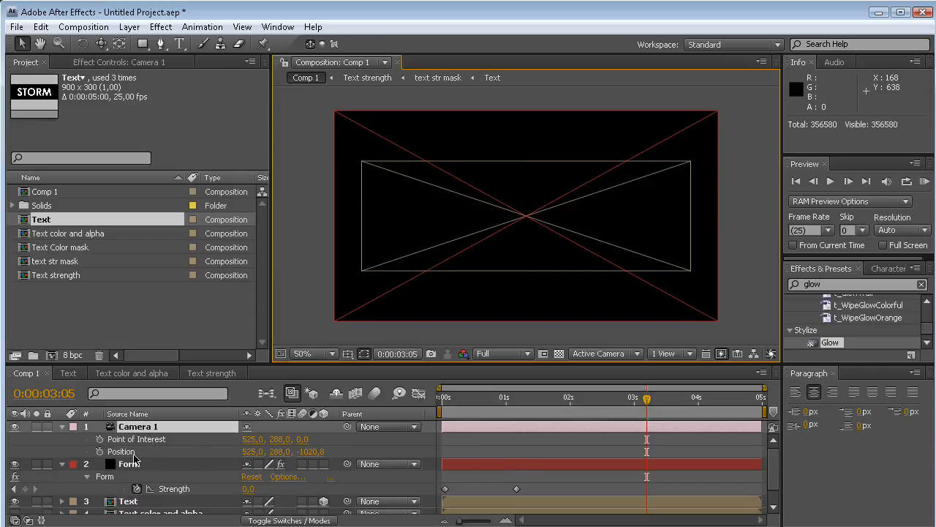
drag(648, 399, 432, 409)
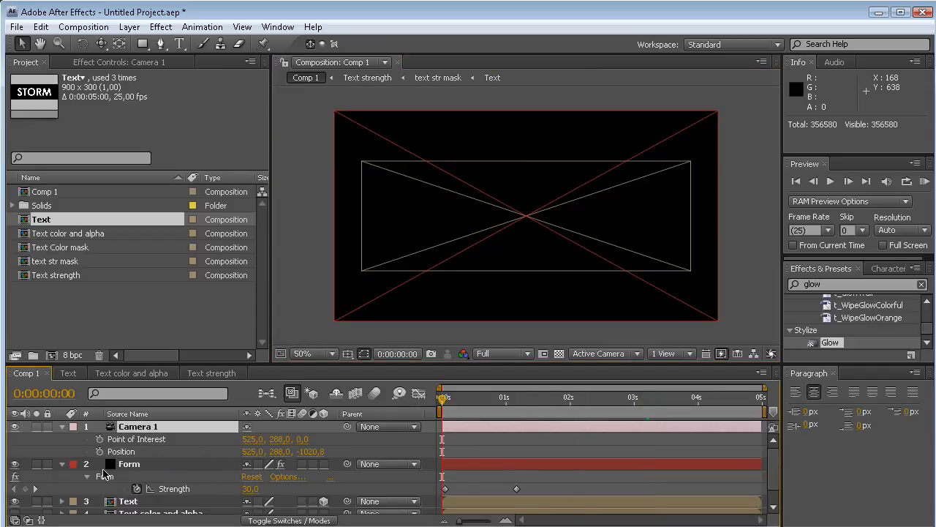
click(100, 439)
click(99, 451)
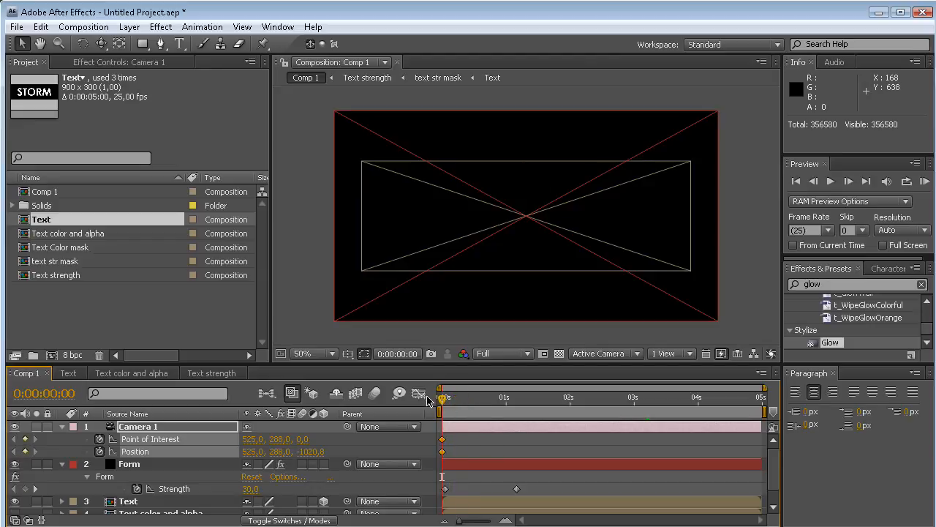
Orbit, track and dolly the camera to an angled close-up starting view, with its position at about 854, 264, -299.
drag(103, 47, 158, 92)
drag(469, 247, 543, 226)
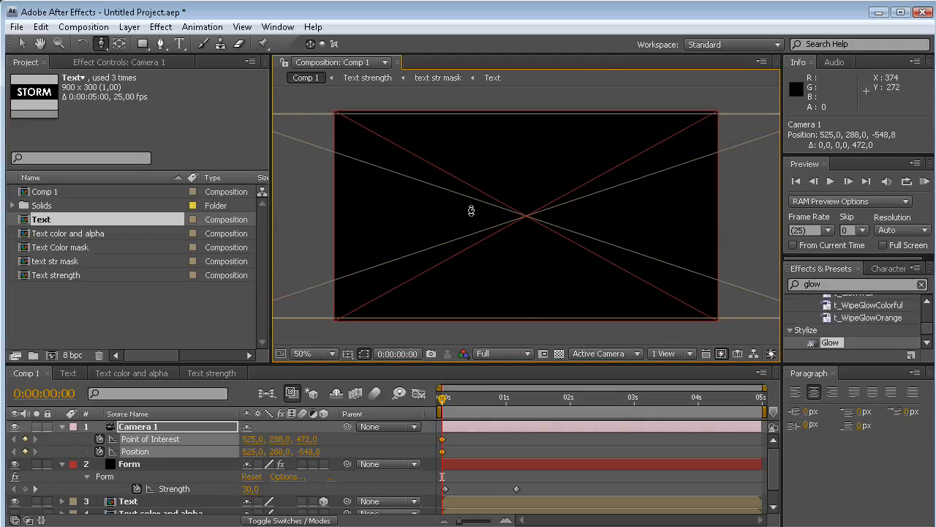
key(c)
key(c)
key(c)
key(c)
drag(471, 210, 520, 205)
drag(577, 212, 546, 208)
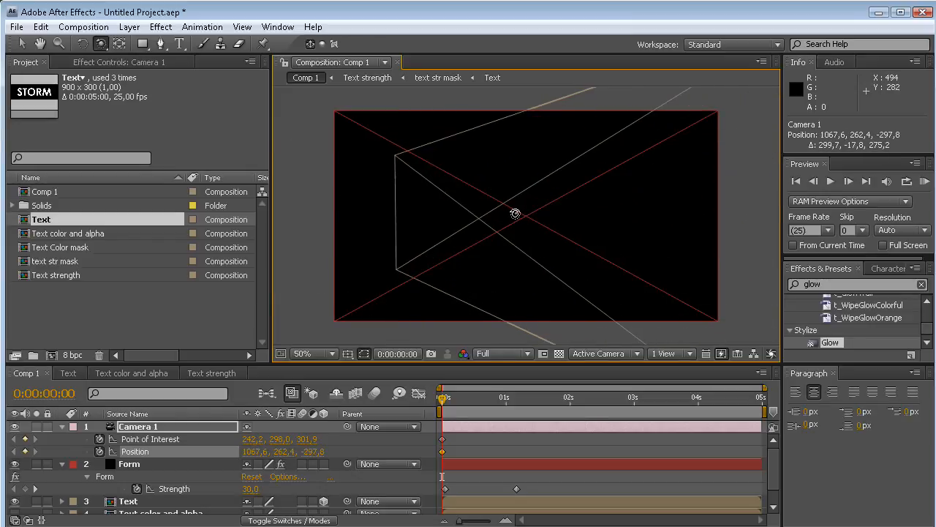
key(c)
drag(490, 215, 531, 215)
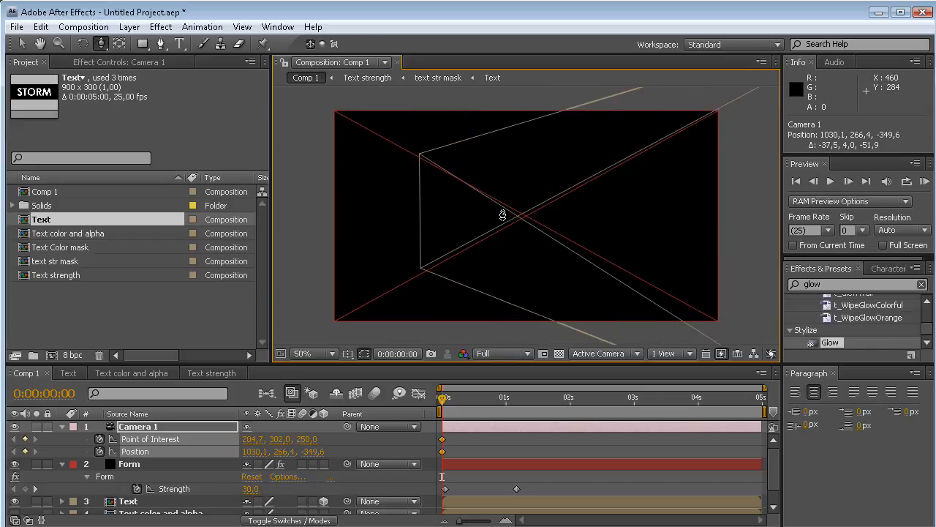
key(c)
key(c)
key(c)
At 0:00:01:15, move the camera along the text to a position of about 1140, 254, -415.
drag(444, 400, 544, 400)
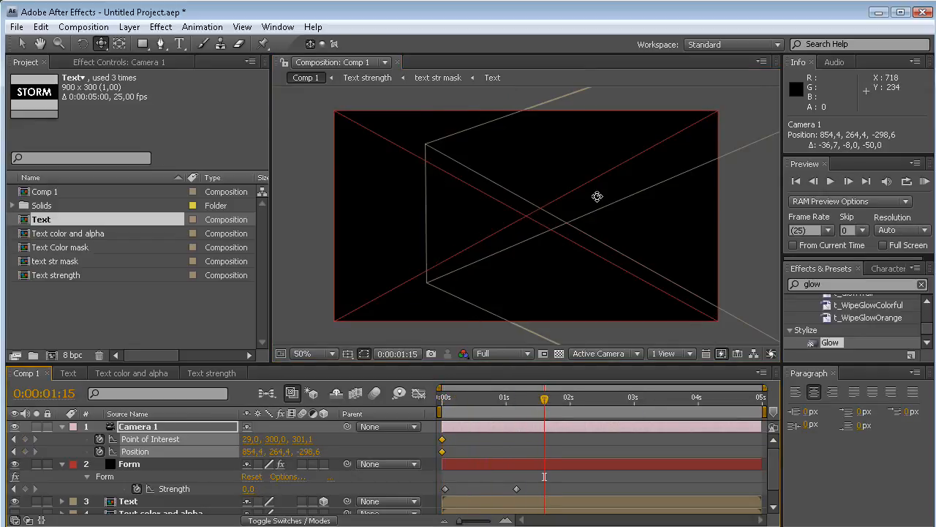
drag(606, 222, 545, 224)
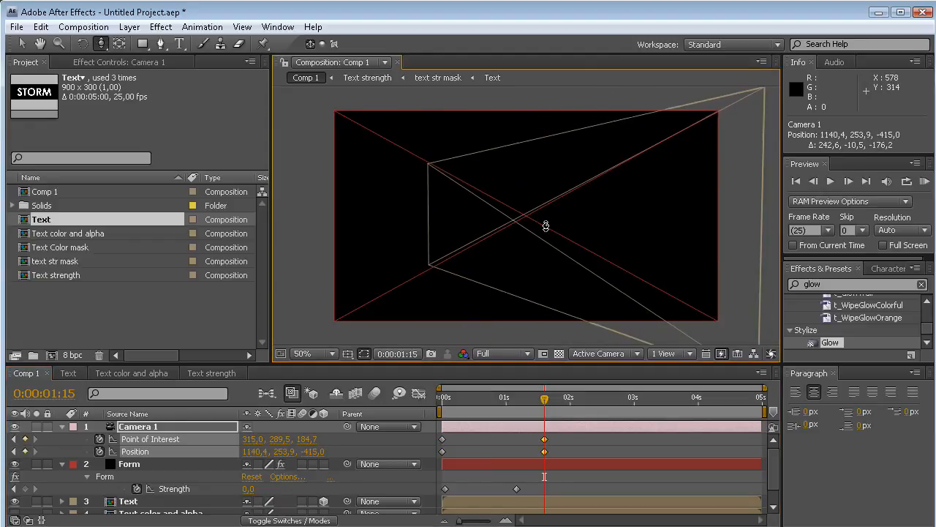
At 0:00:03:03, reset the camera's Point of Interest and Position to their default values.
drag(545, 400, 640, 397)
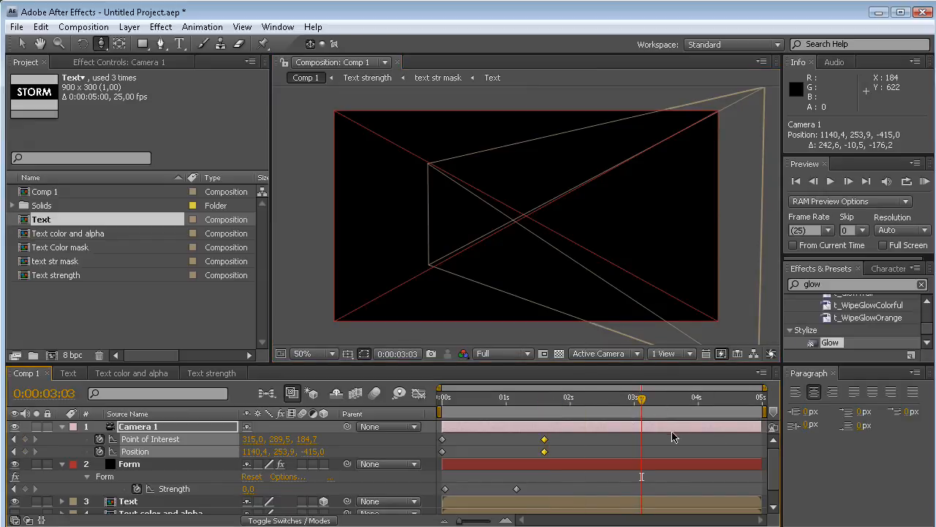
right_click(142, 454)
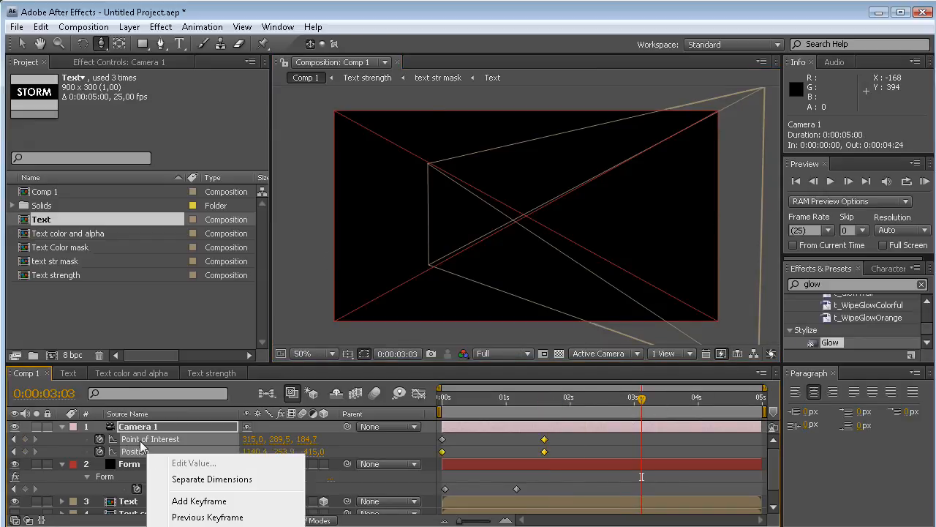
click(267, 367)
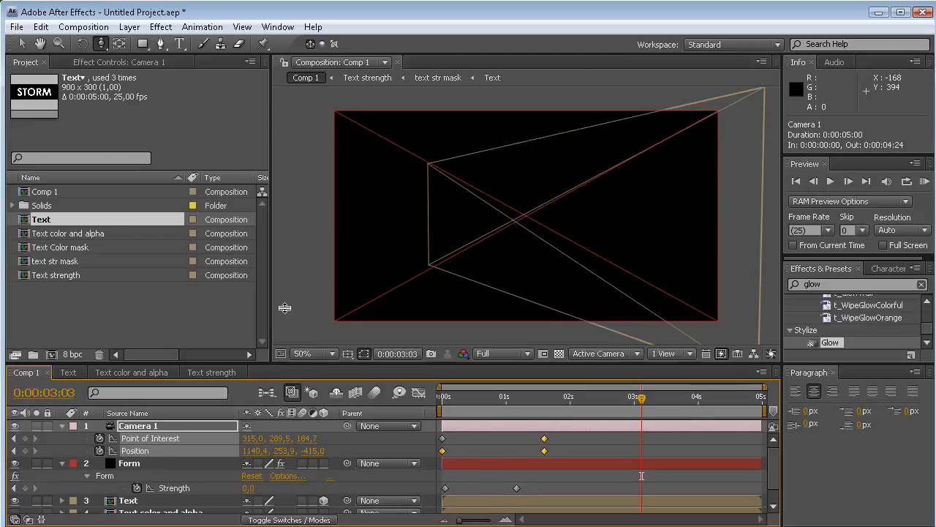
drag(266, 366, 266, 234)
right_click(138, 322)
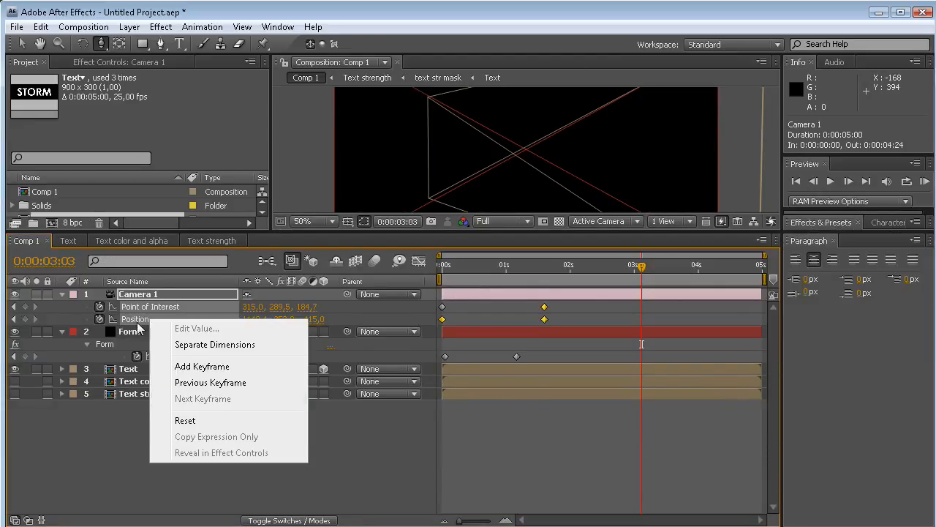
click(194, 422)
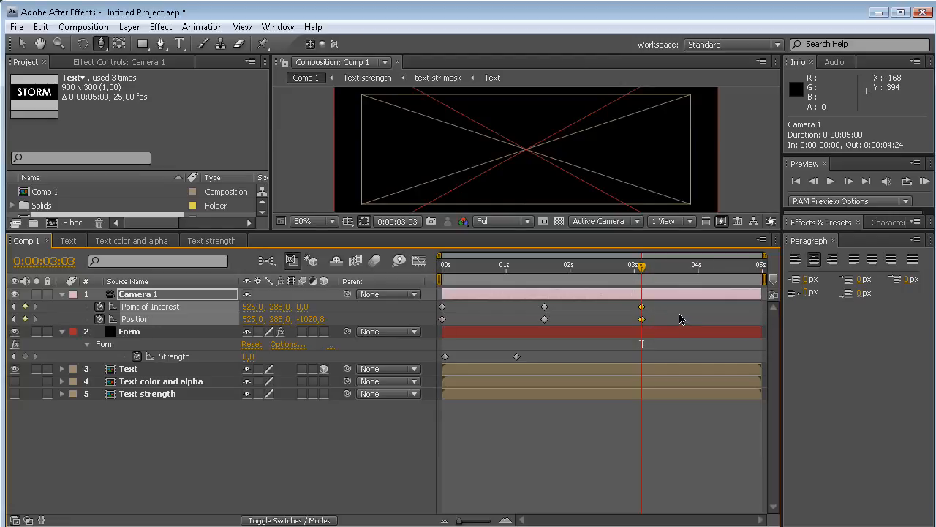
Apply Easy Ease to the camera's Point of Interest and Position keyframes at 0:00:03:03.
right_click(642, 308)
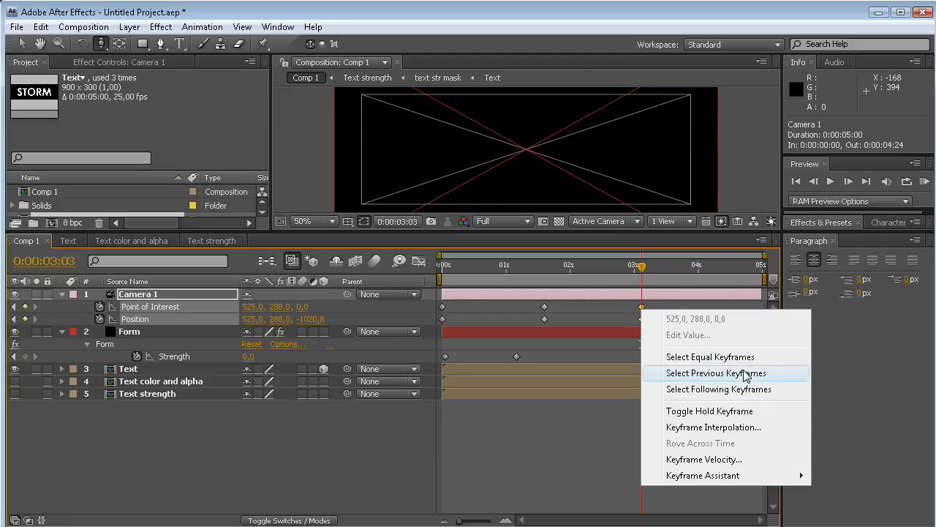
mouse_move(739, 475)
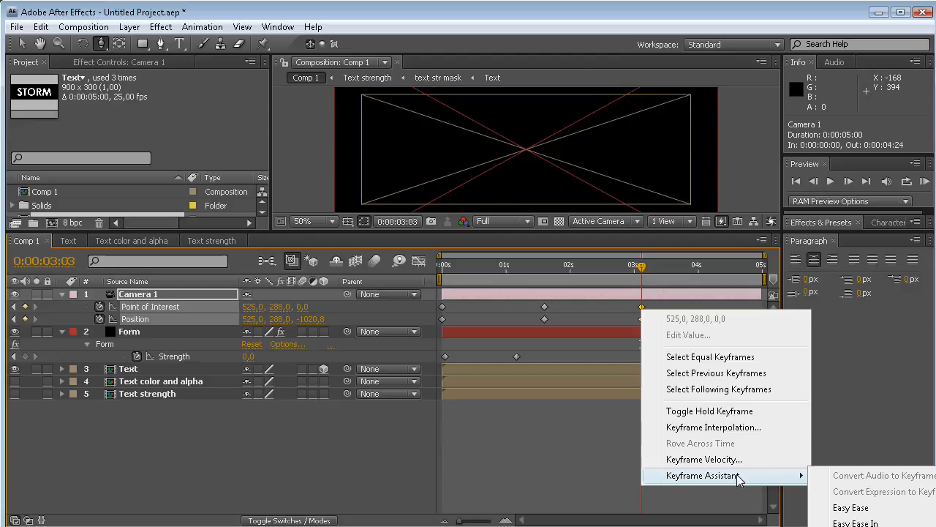
click(852, 508)
Convert the camera's Point of Interest and Position keyframes at 0:00:01:15 to Auto Bezier.
drag(574, 305, 543, 325)
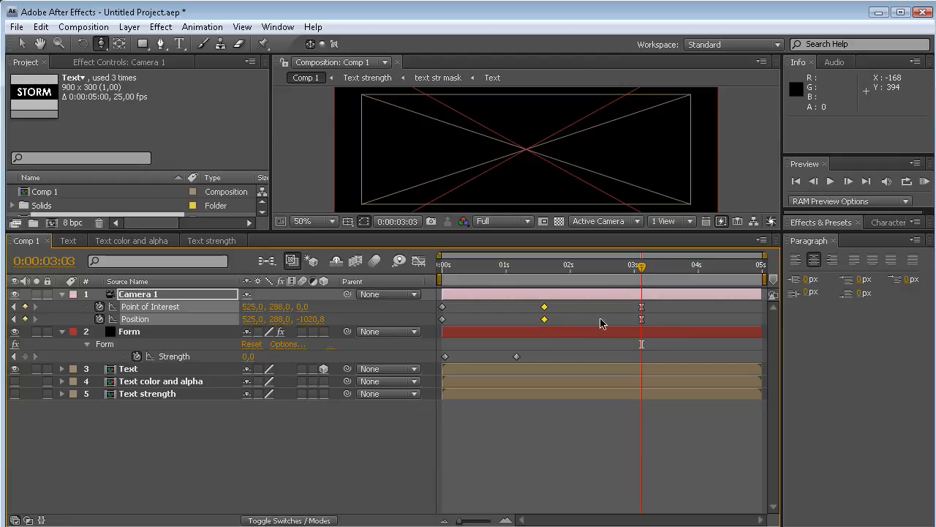
ctrl+click(544, 307)
Set Fast Previews to Adaptive Resolution—OpenGL Off and play a RAM preview of the camera animation.
drag(621, 232, 620, 307)
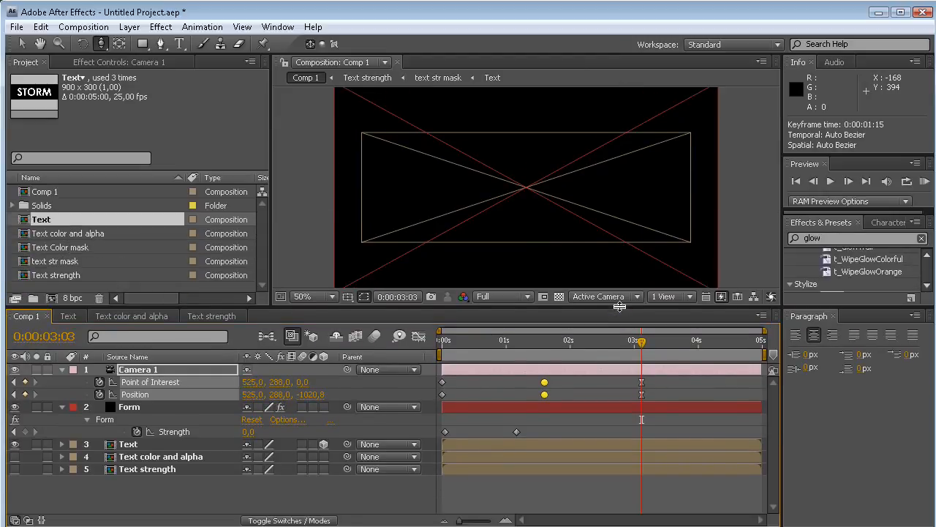
mouse_move(642, 341)
mouse_down()
mouse_move(446, 341)
mouse_move(623, 352)
mouse_move(641, 344)
mouse_up()
click(666, 296)
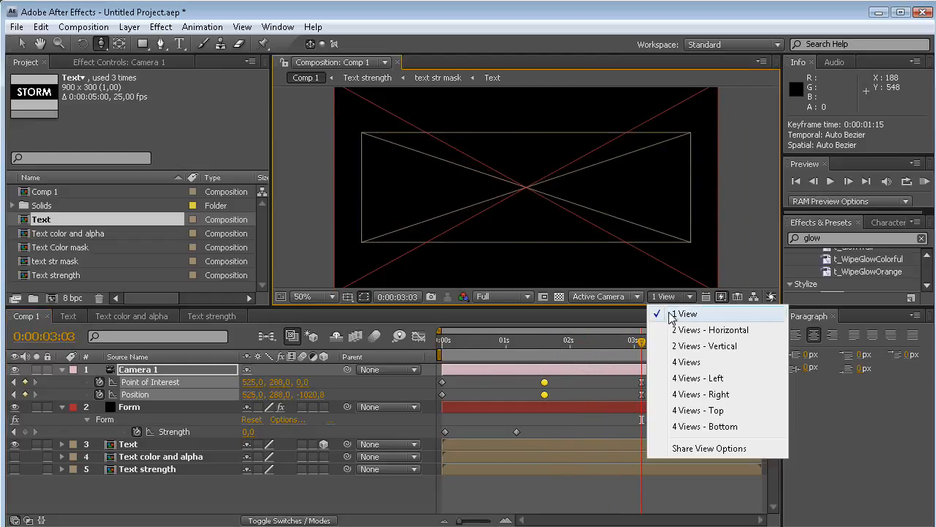
click(722, 297)
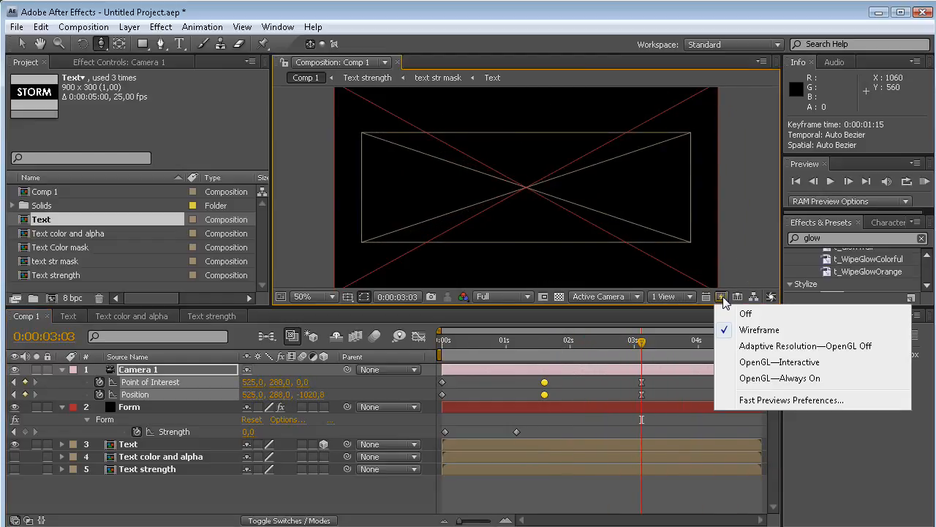
click(777, 348)
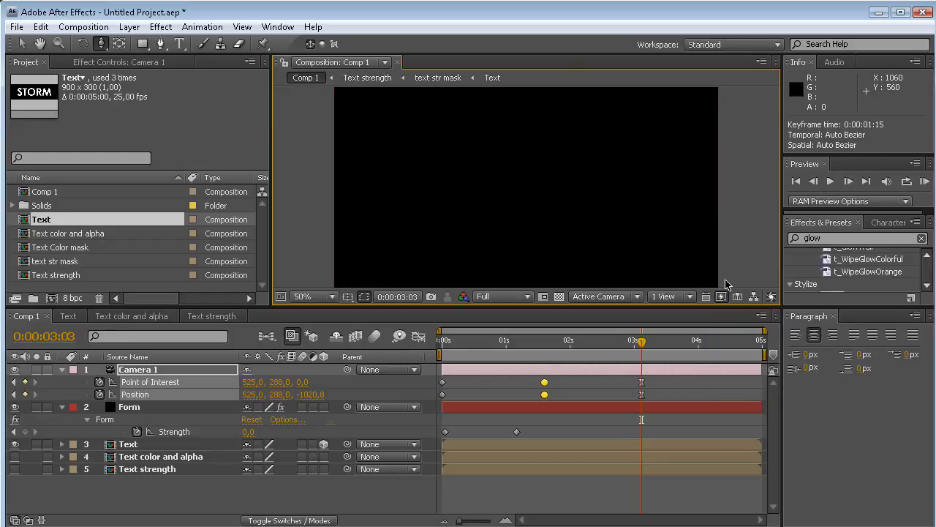
click(924, 181)
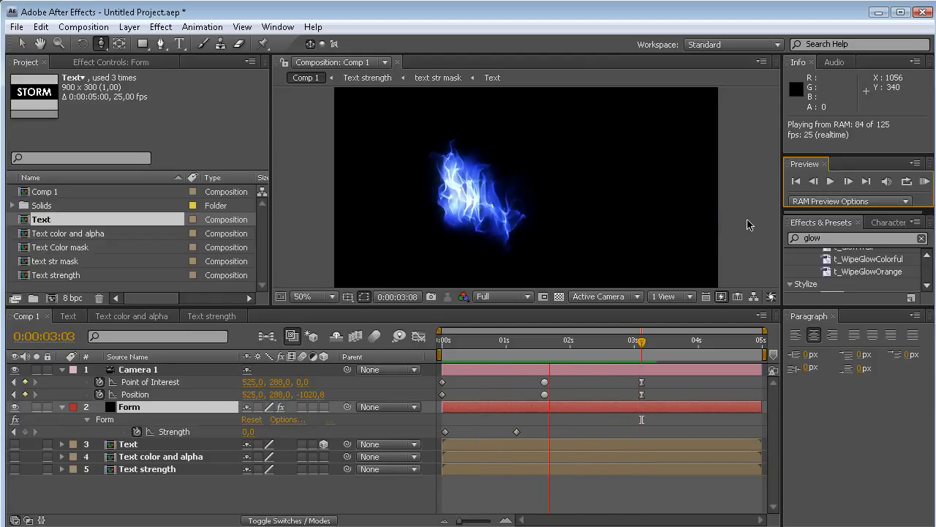
key(space)
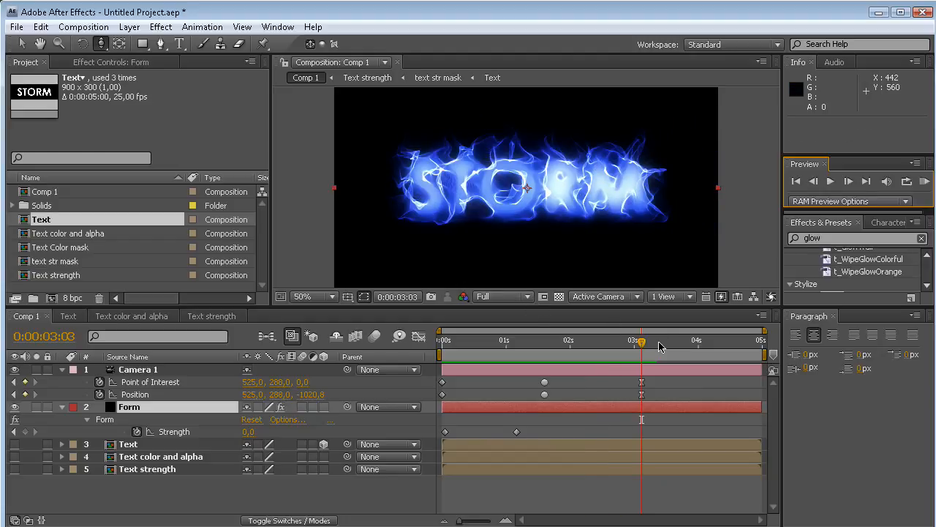
Keyframe a quick opacity fade-in on the Text layer, starting at 0:00:02:16 and reaching 100% at 0:00:02:20.
click(126, 446)
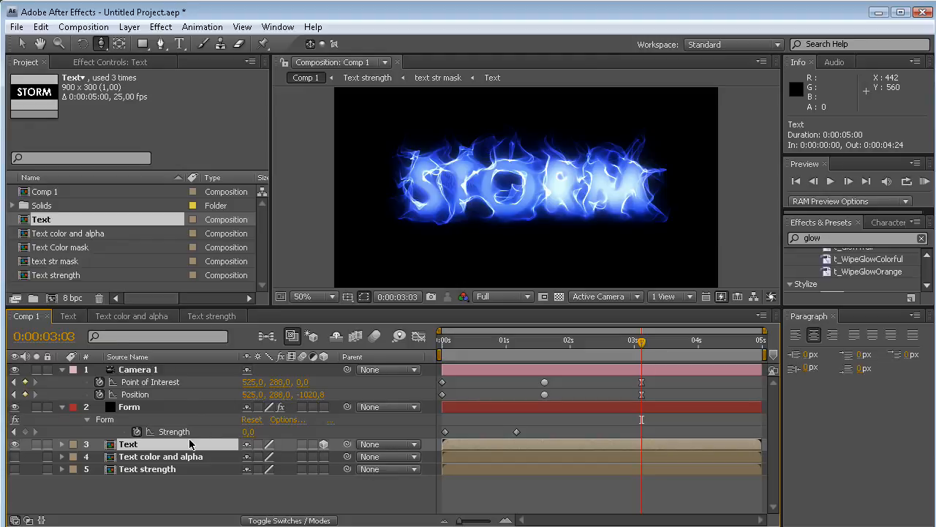
key(t)
click(639, 341)
drag(623, 347, 611, 350)
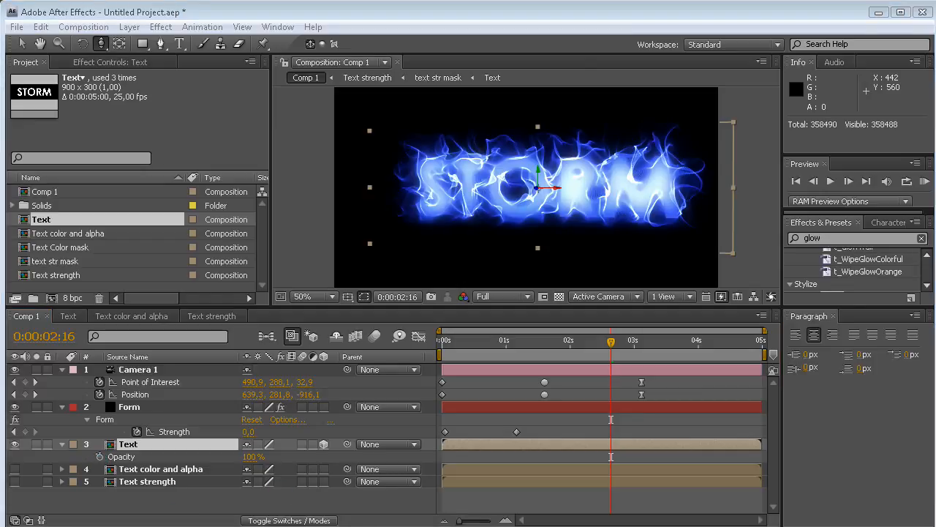
click(100, 456)
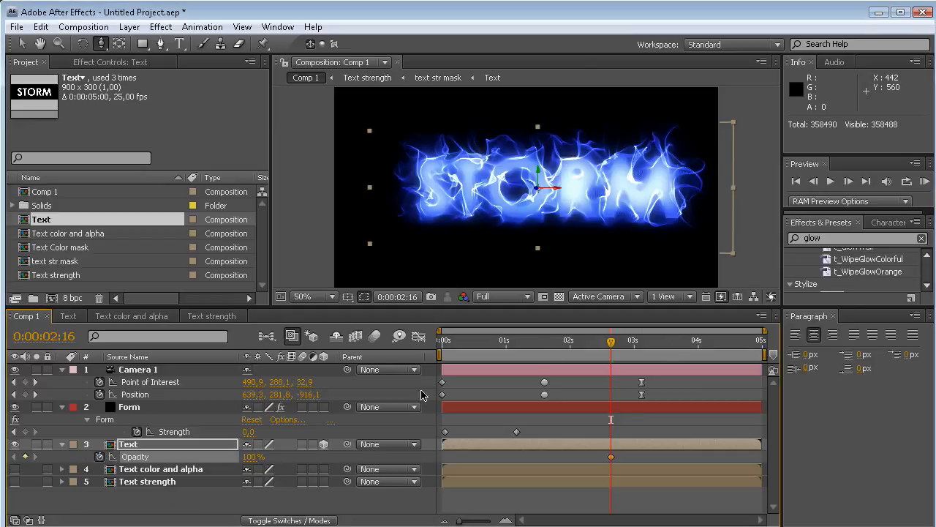
drag(247, 458, 160, 454)
click(619, 349)
drag(245, 458, 462, 458)
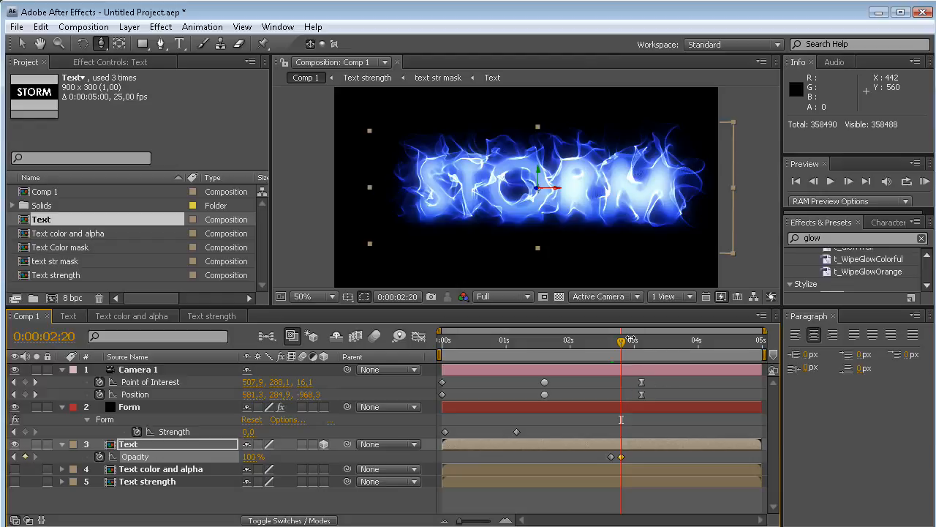
Start keyframing the Form effect's particle Opacity at 0:00:02:23 with a value of 100, and show the layer's keyframed properties.
click(630, 342)
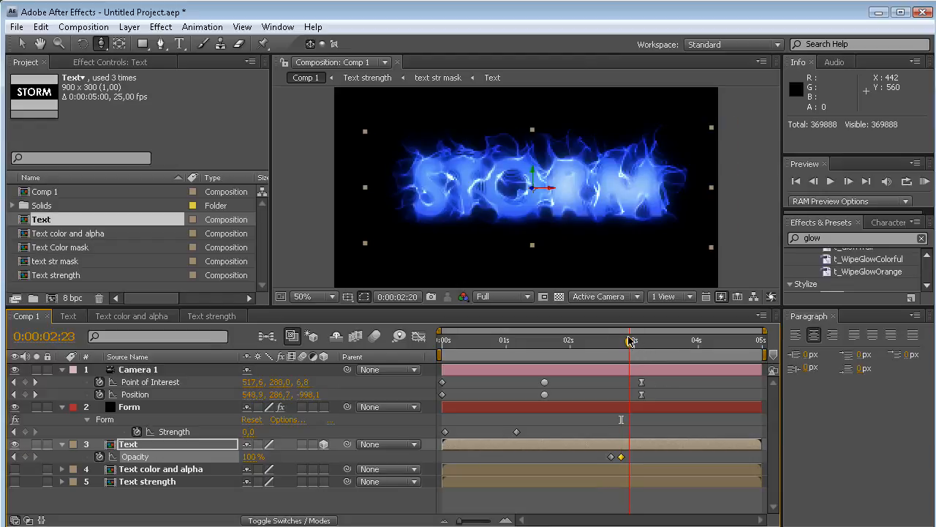
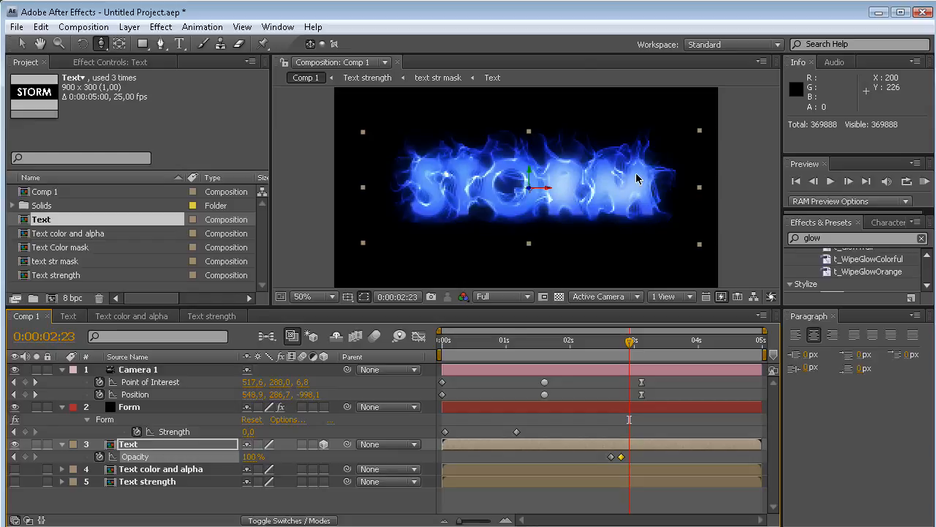
click(155, 411)
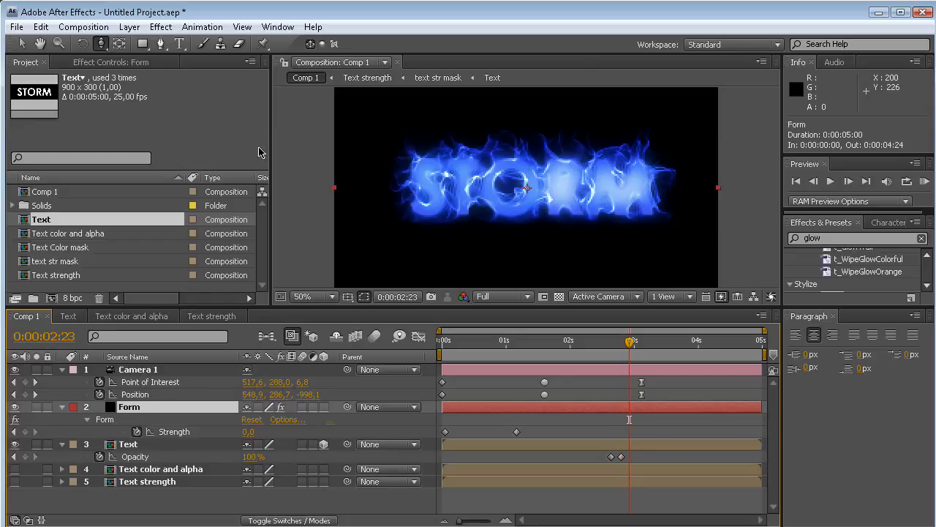
click(106, 63)
drag(266, 121, 264, 158)
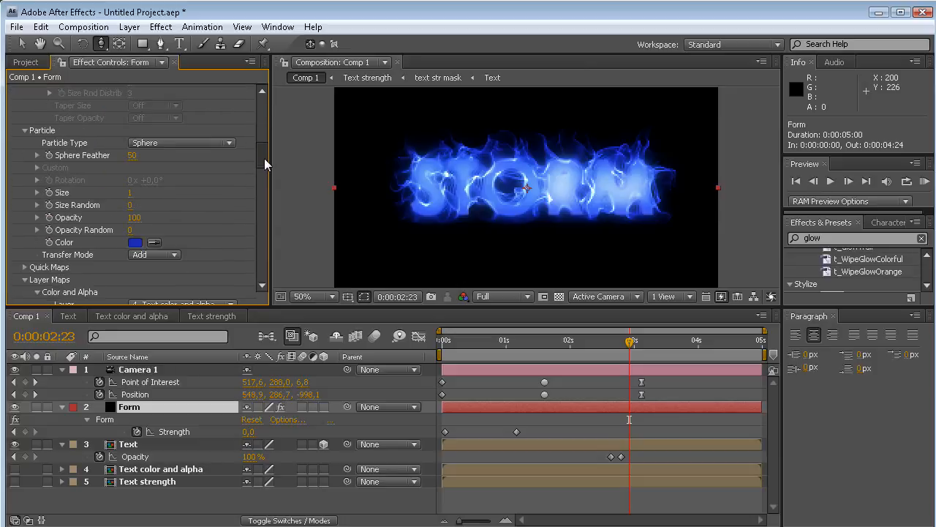
click(49, 218)
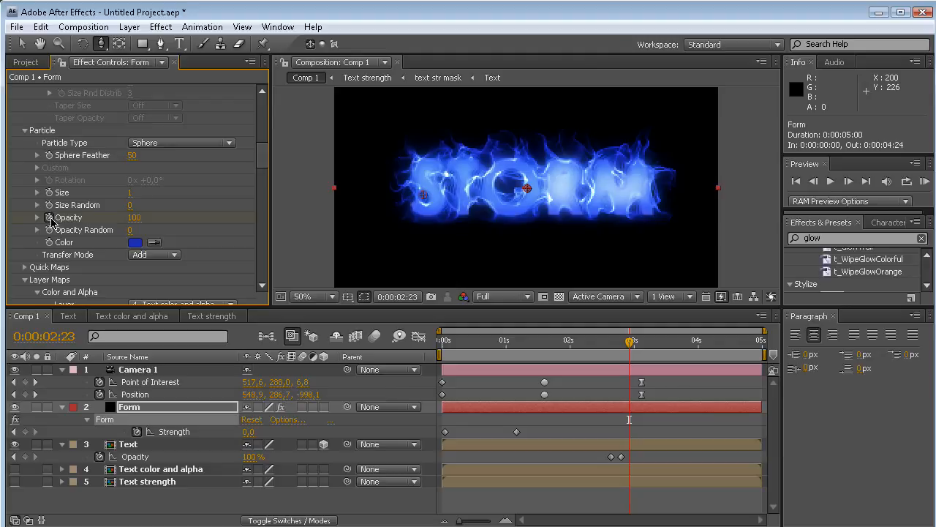
click(152, 406)
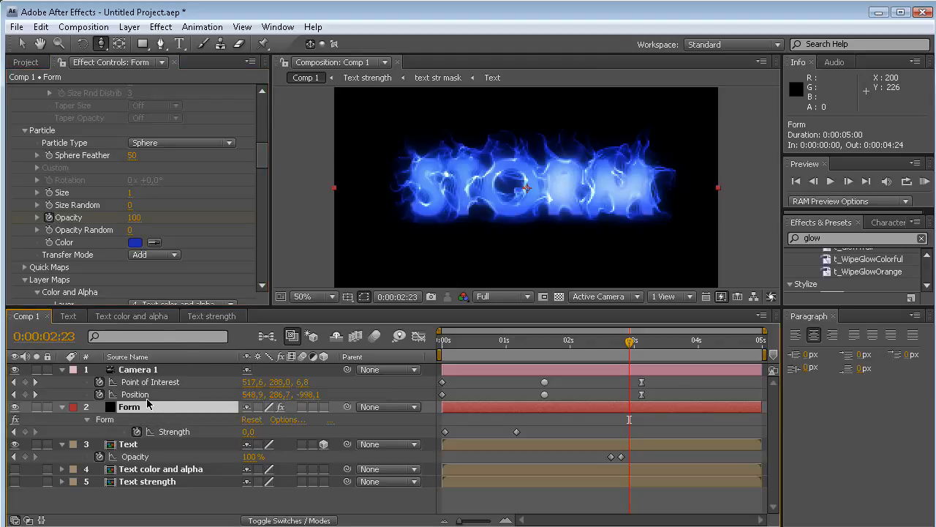
key(u)
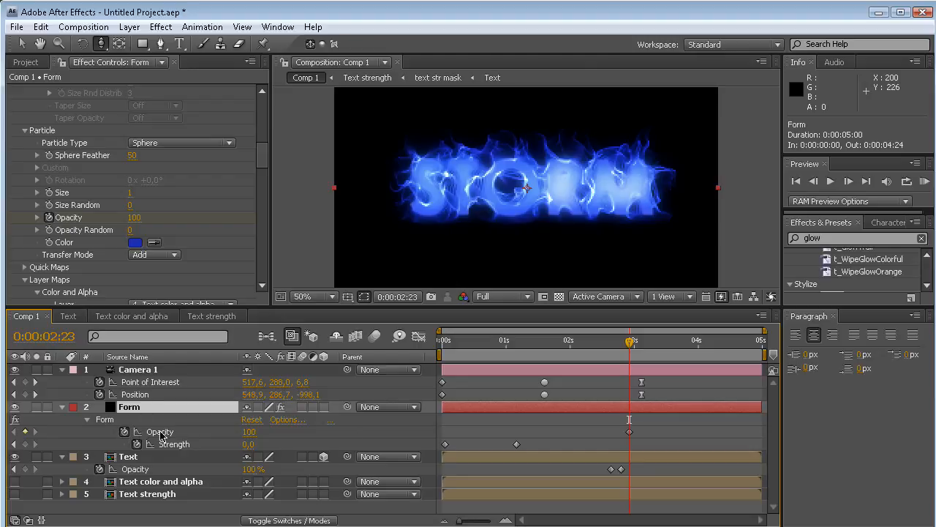
At 0:00:03:16, set the Form effect's particle Opacity to 0.
click(661, 341)
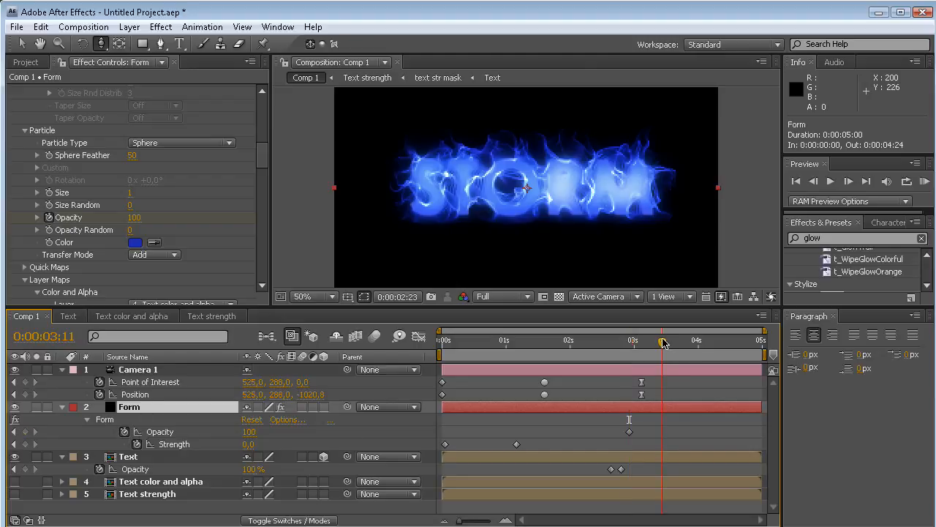
click(675, 345)
click(249, 432)
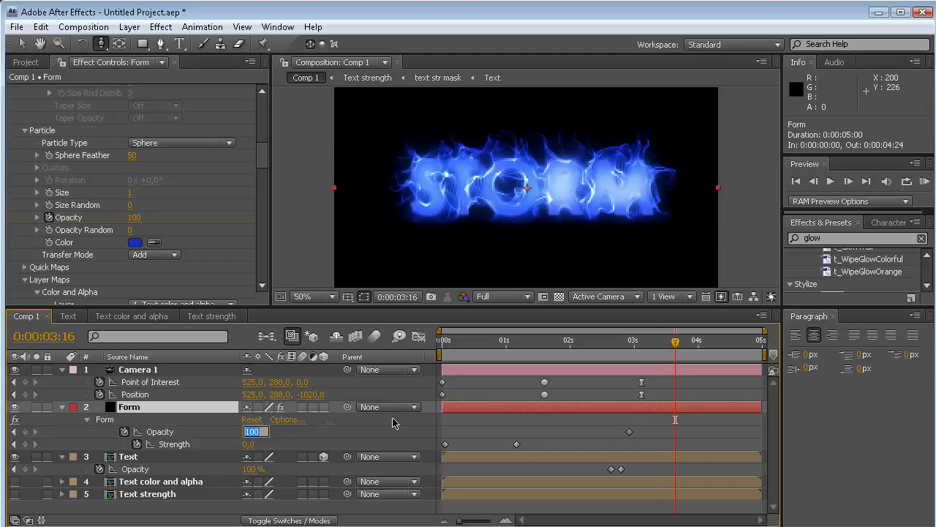
text(0)
key(Return)
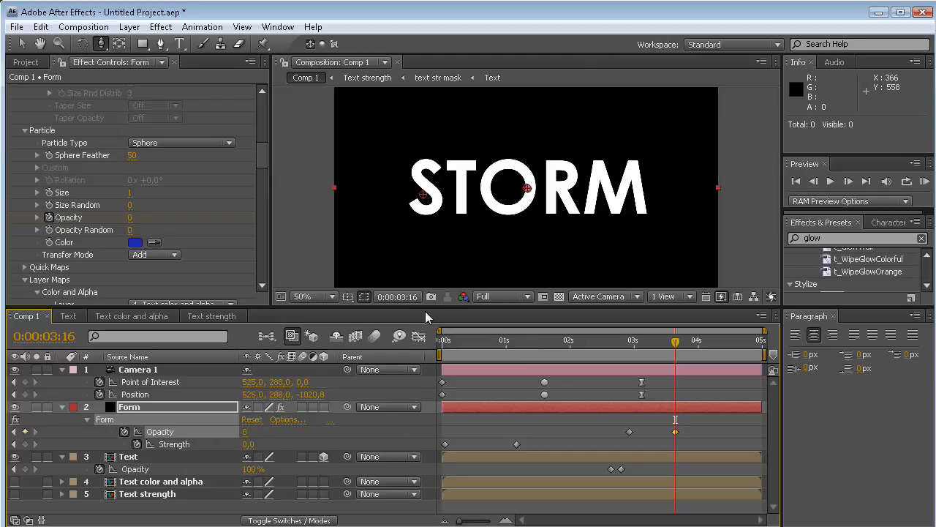
Create a white 1050 × 576 px solid layer named BG.
drag(443, 305, 443, 324)
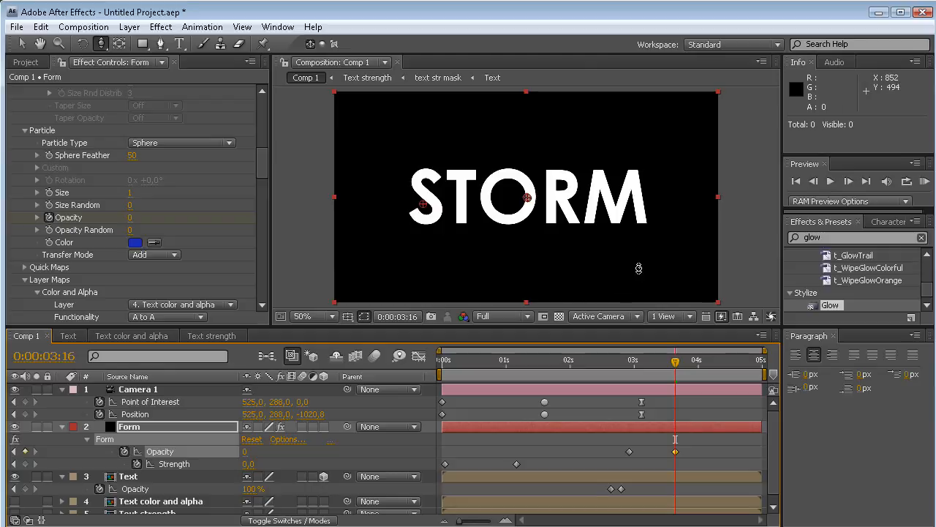
click(134, 28)
mouse_move(146, 39)
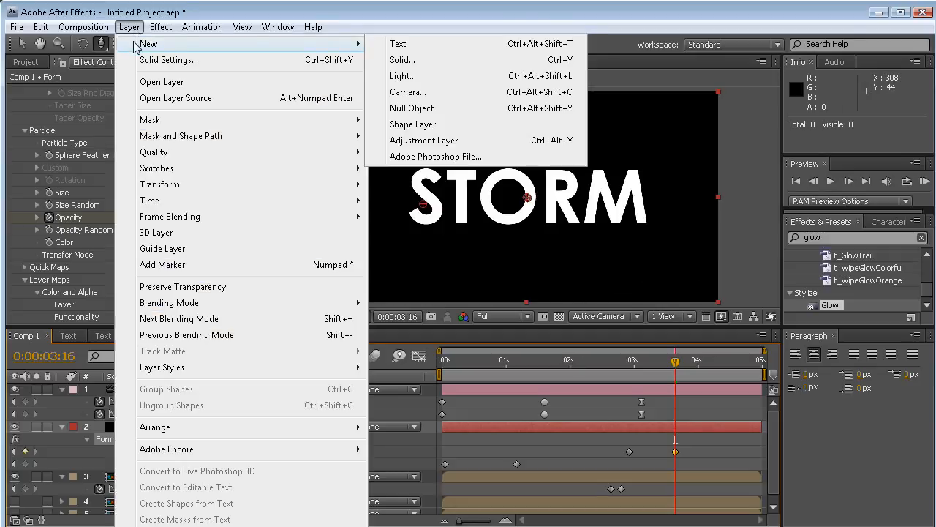
click(448, 58)
text(BG)
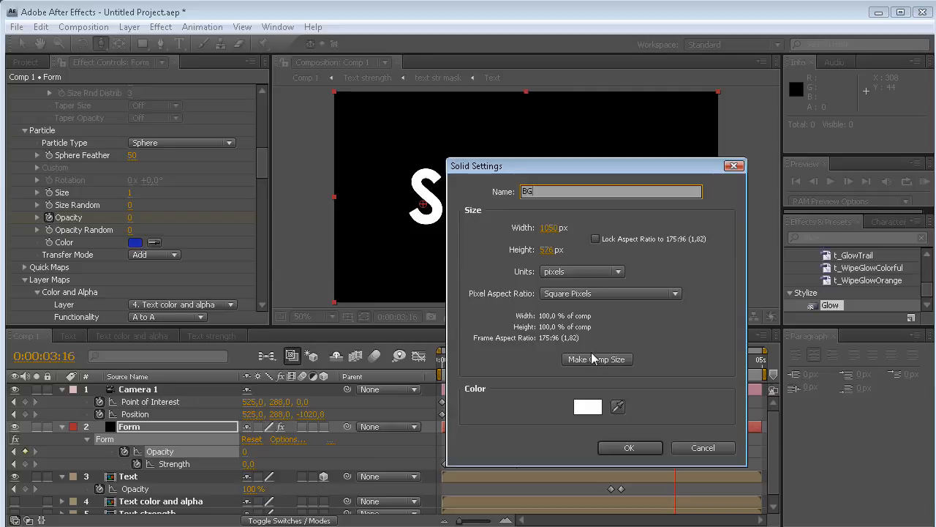
click(622, 446)
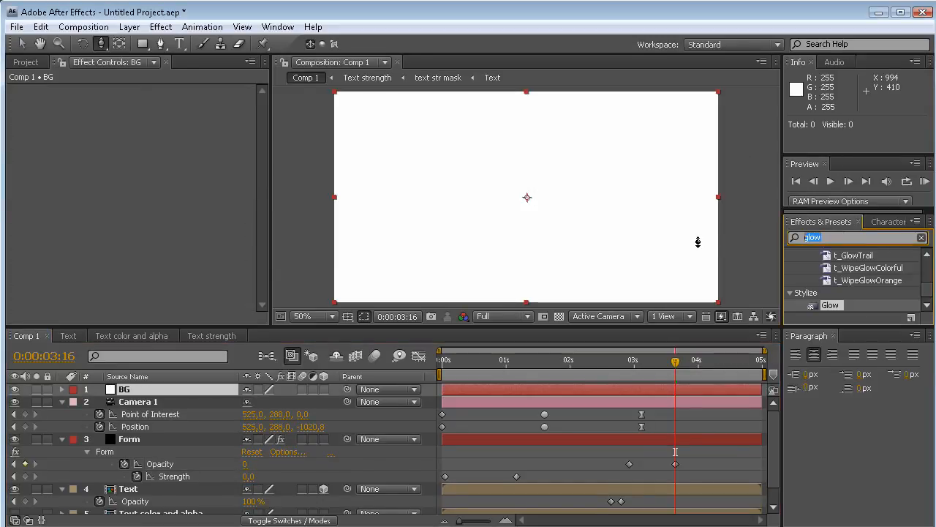
Apply the Ramp effect to the BG layer and place the layer beneath all others.
text(ramp)
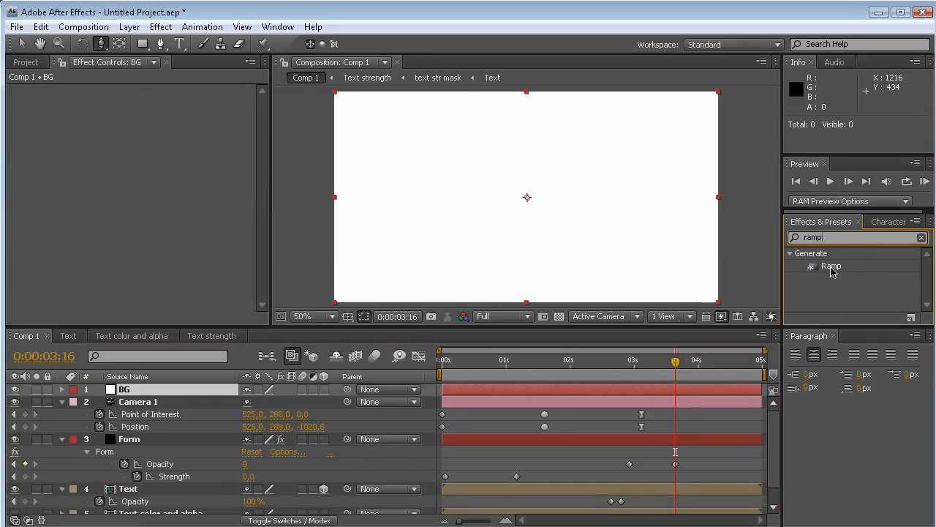
double_click(830, 266)
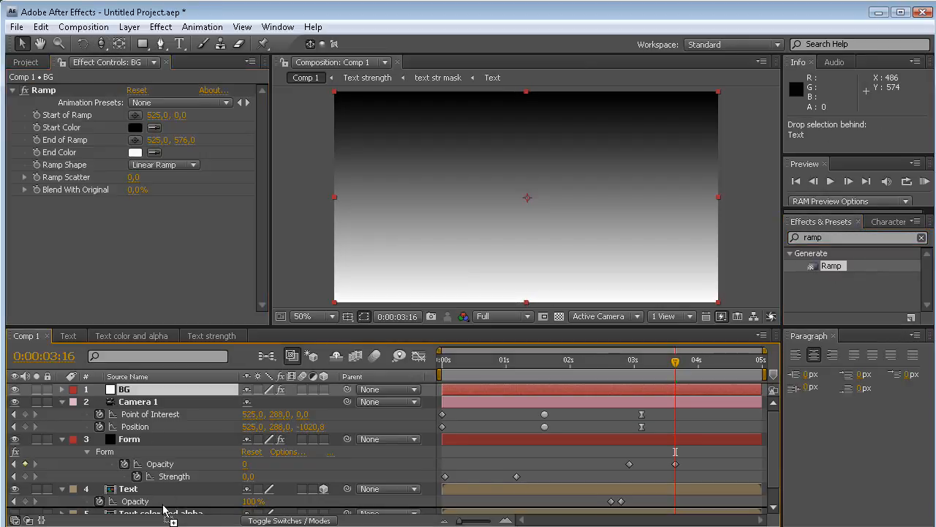
scroll(162, 510, down, 2)
key(ctrl+shift+bracketleft)
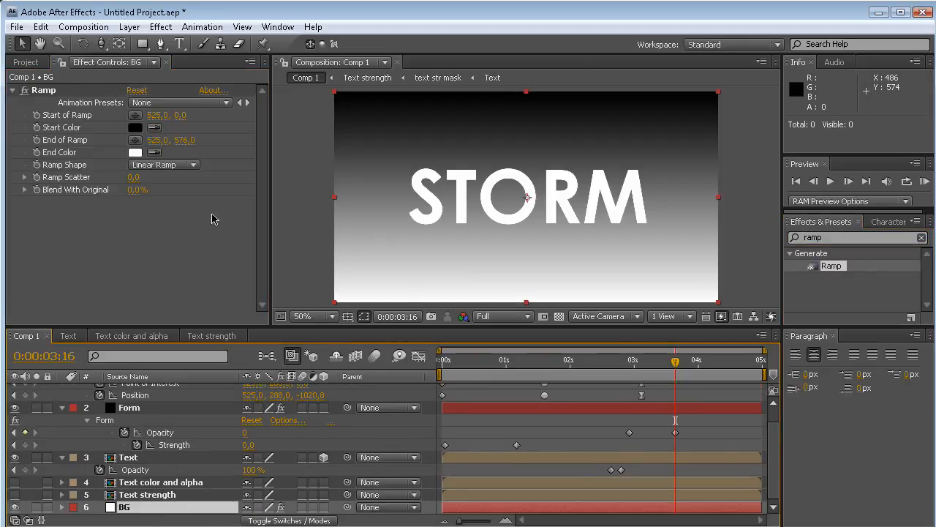
Change BG's ramp shape to Radial Ramp and set its End Color to dark blue 04071A.
click(145, 164)
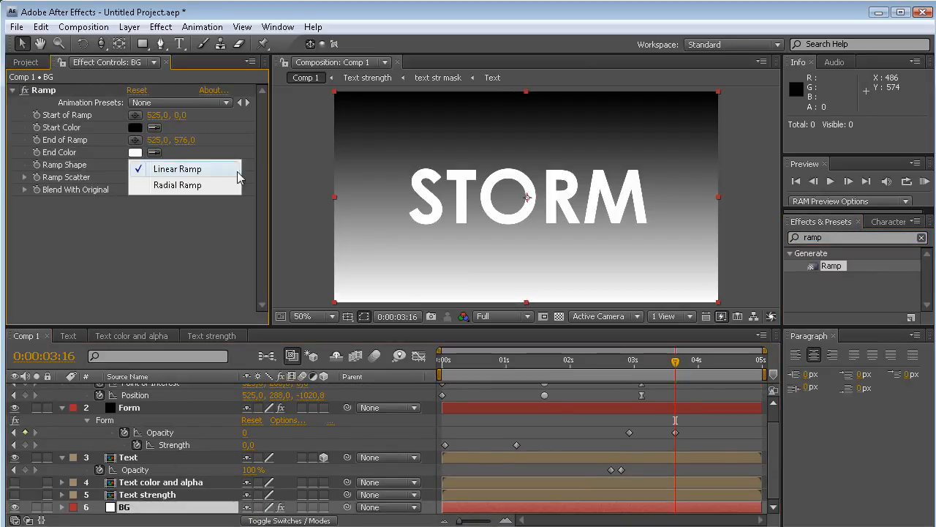
click(187, 183)
click(136, 153)
drag(253, 412, 271, 478)
drag(343, 372, 344, 364)
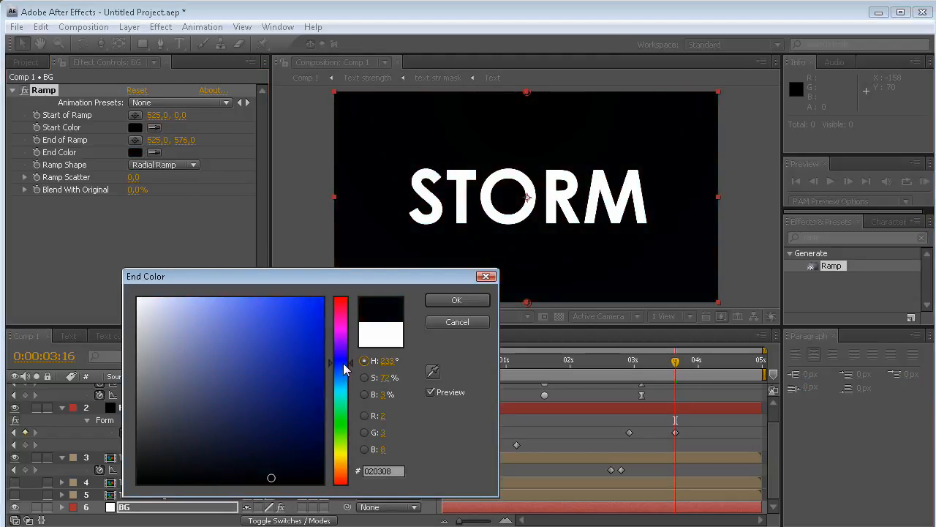
drag(280, 473, 289, 464)
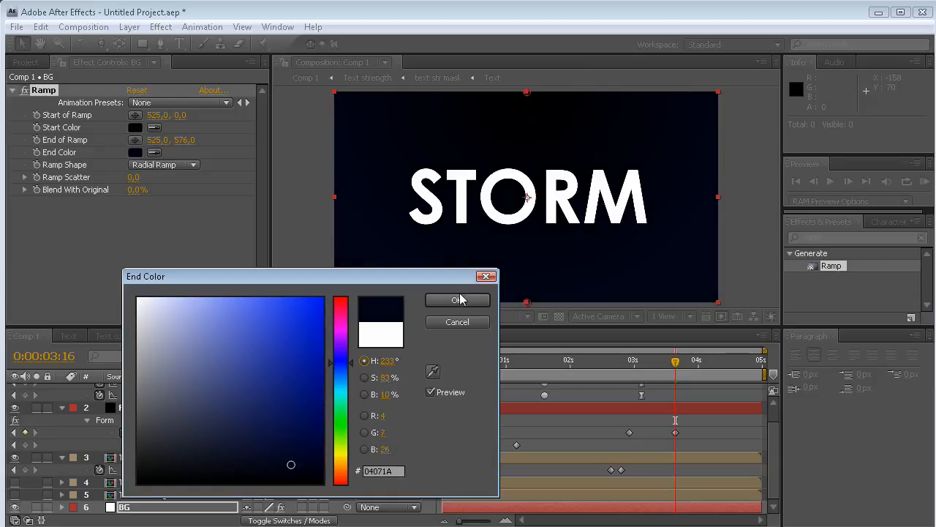
click(458, 300)
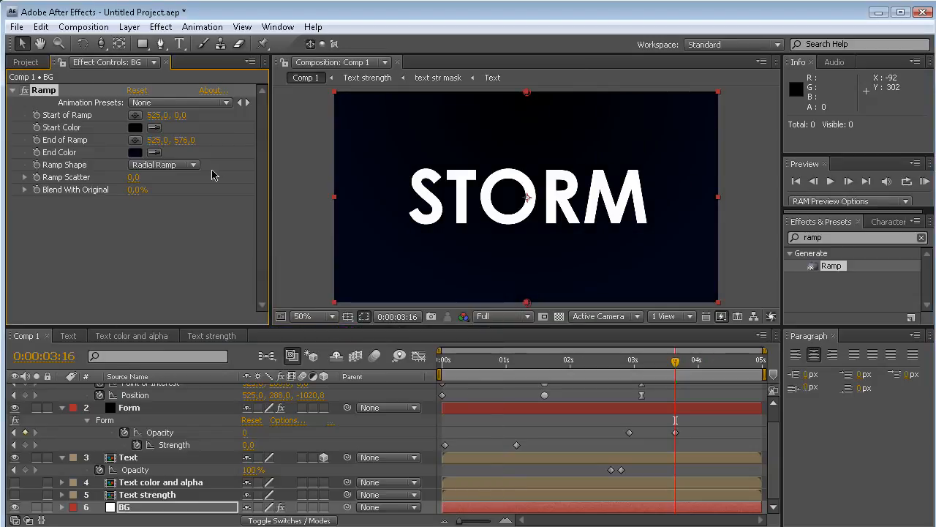
Set BG's ramp End Color to 000000 and Start Color to dark blue 080C25, with ramp points at 525,-72 and 525,520.
click(135, 128)
click(457, 322)
click(135, 152)
drag(291, 464, 291, 487)
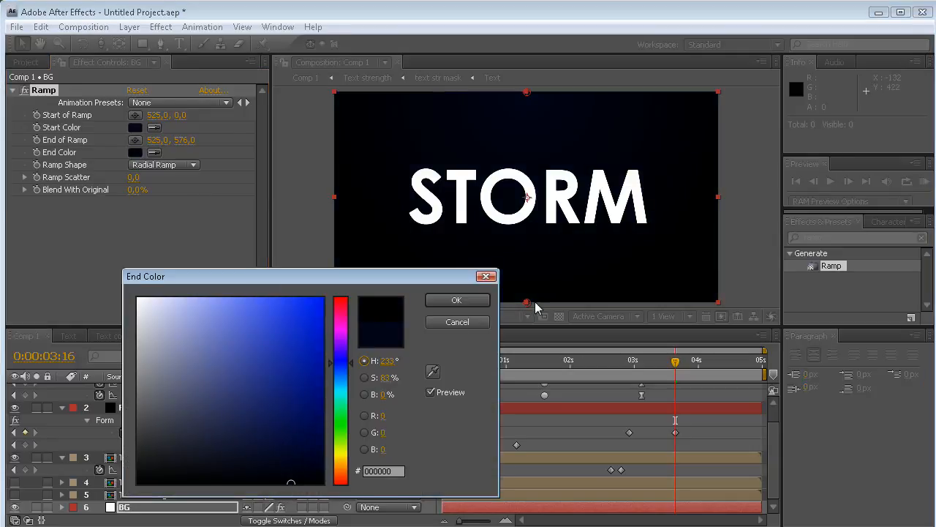
click(456, 299)
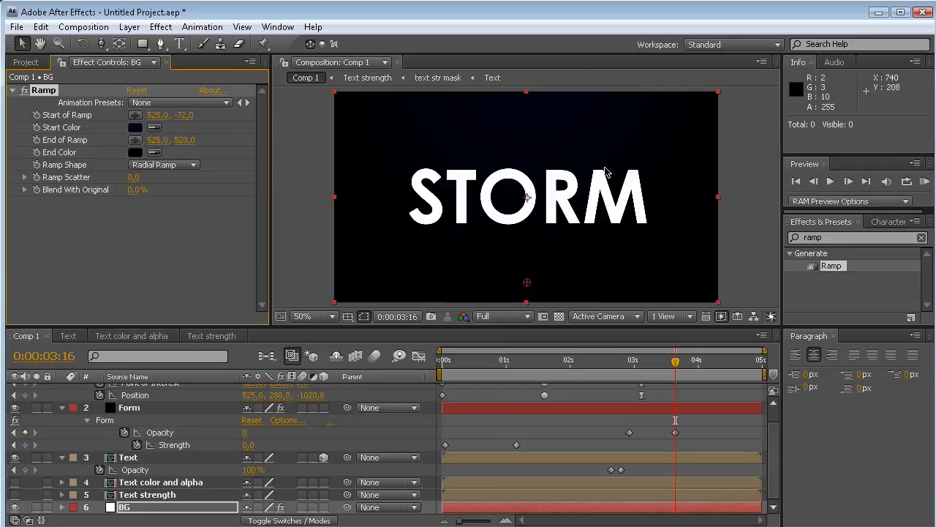
click(135, 128)
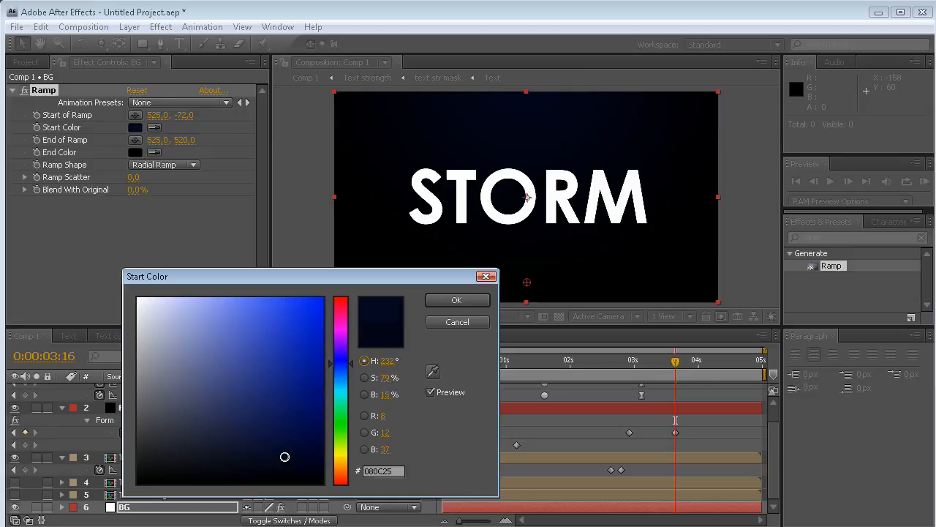
click(452, 305)
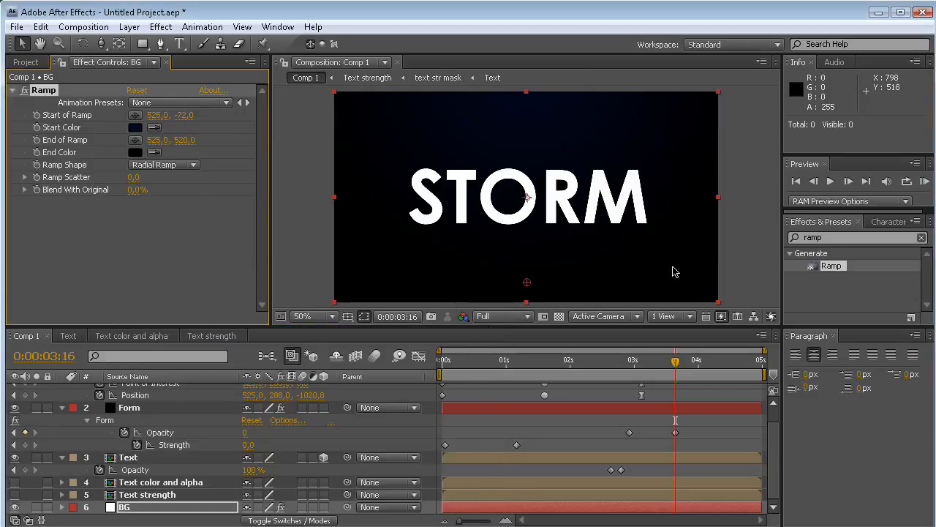
Find the Bevel Alpha effect and apply it to the Text layer.
text(bevel)
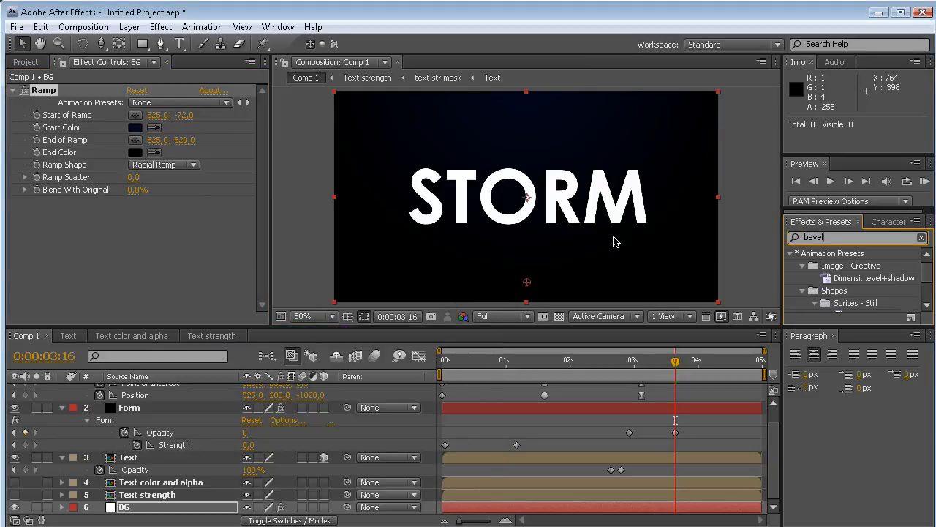
scroll(907, 282, down, 3)
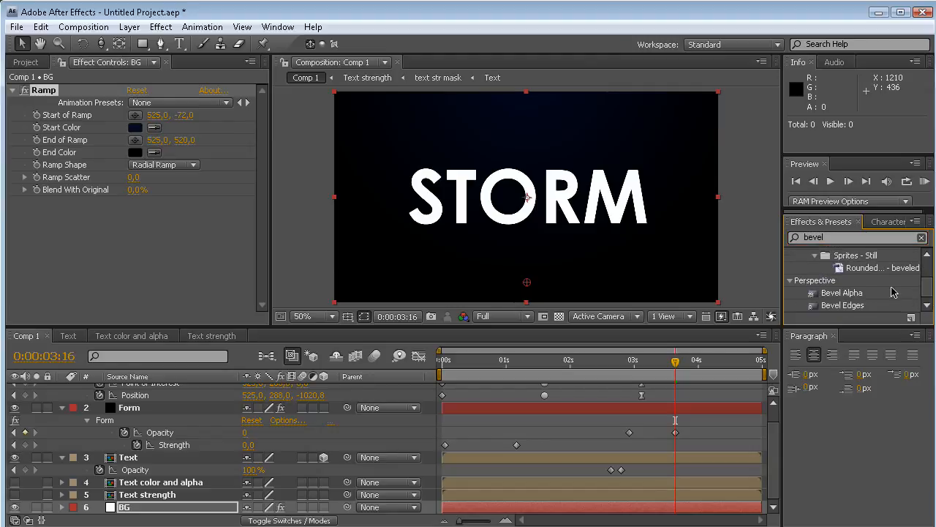
drag(836, 301, 153, 456)
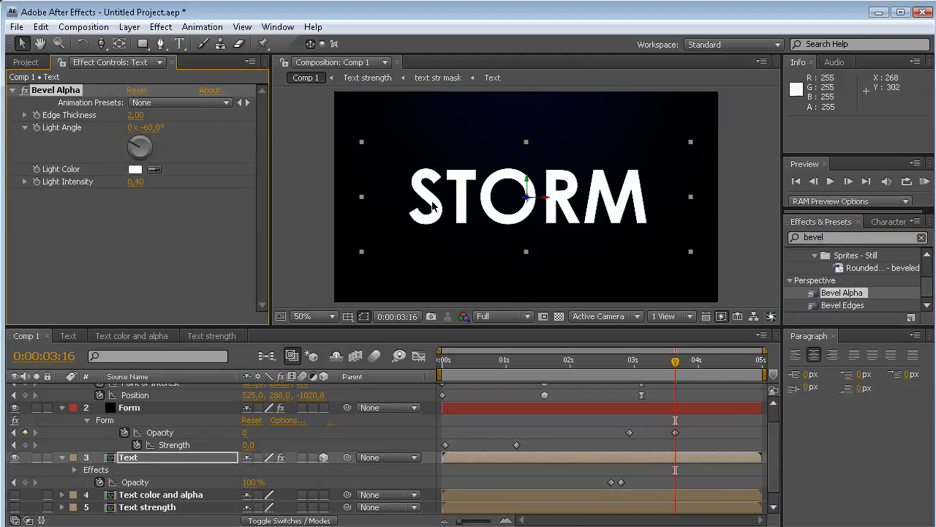
key(.)
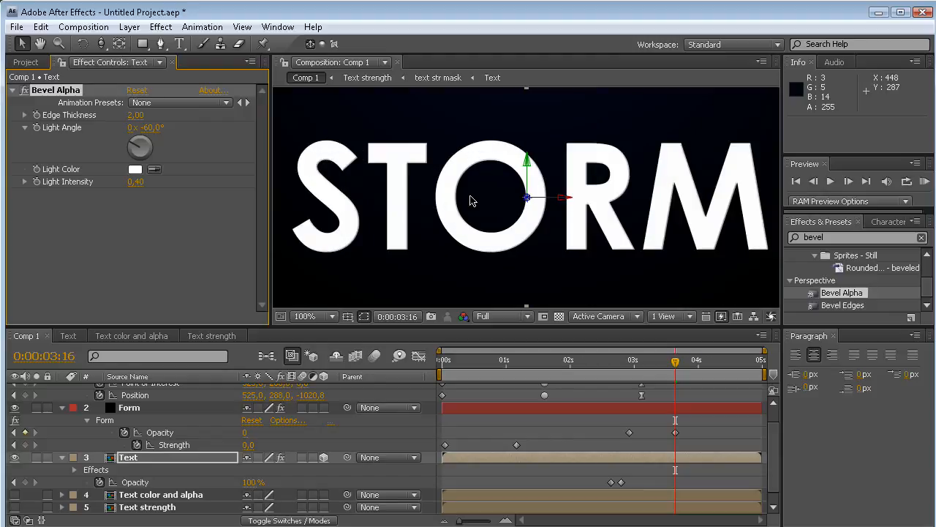
Apply the Ramp effect to the Text layer and place it before Bevel Alpha in the effect order.
double_click(853, 237)
text(ramp)
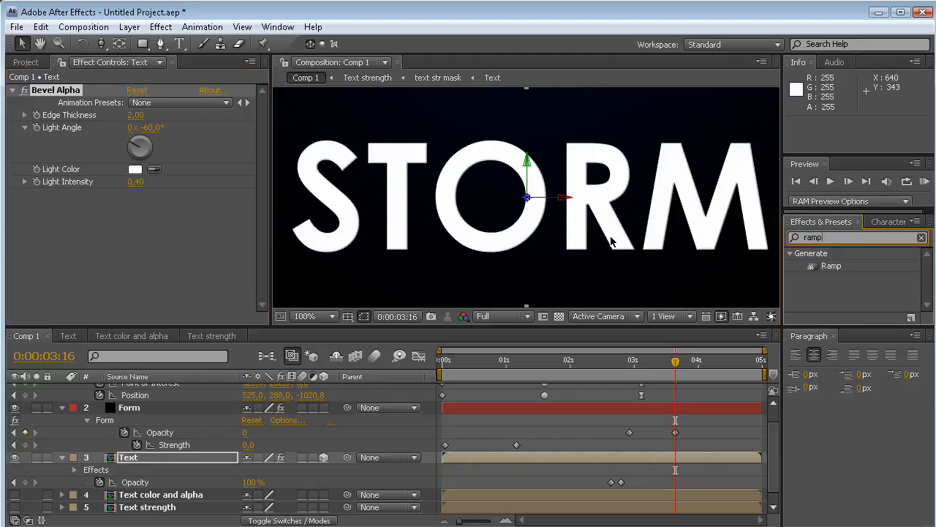
drag(813, 266, 262, 199)
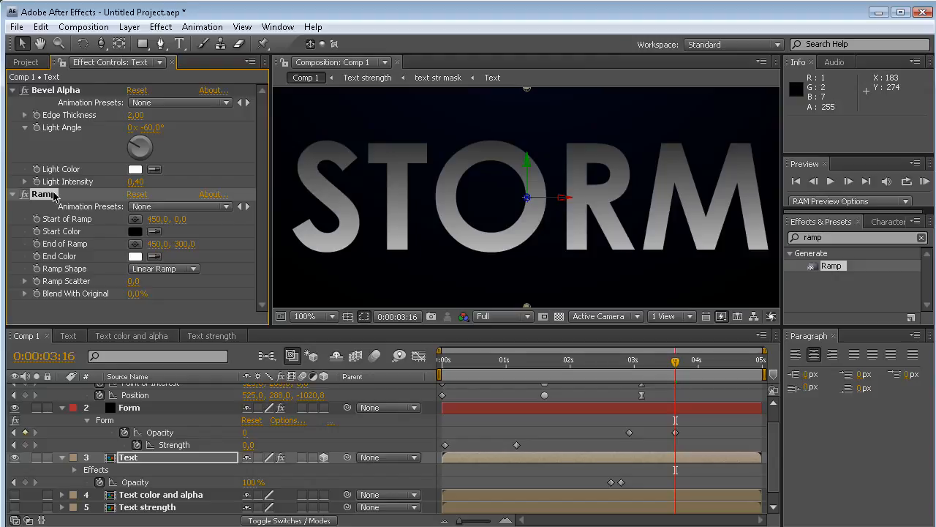
drag(50, 198, 65, 124)
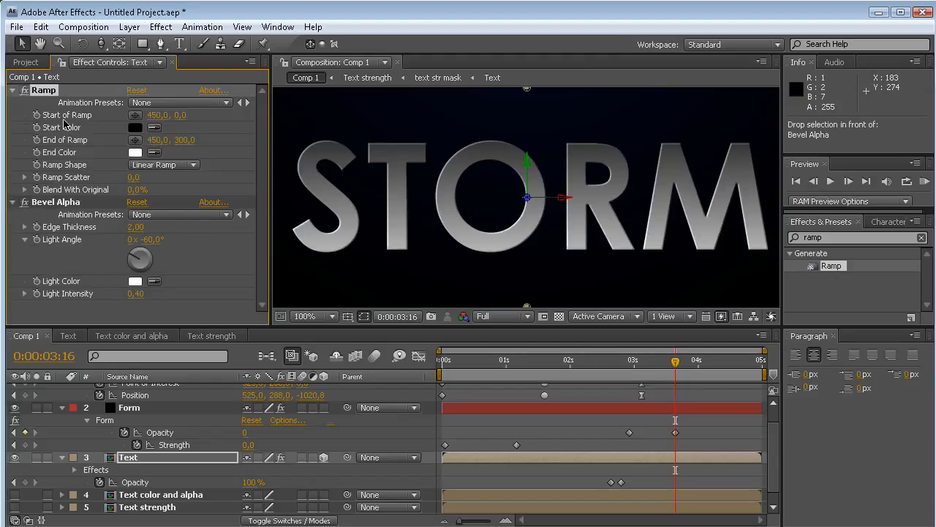
Set the Text layer's ramp End Color to grey-blue 656573 and its Start Color to near-white.
click(135, 152)
drag(341, 474, 341, 422)
drag(207, 417, 128, 405)
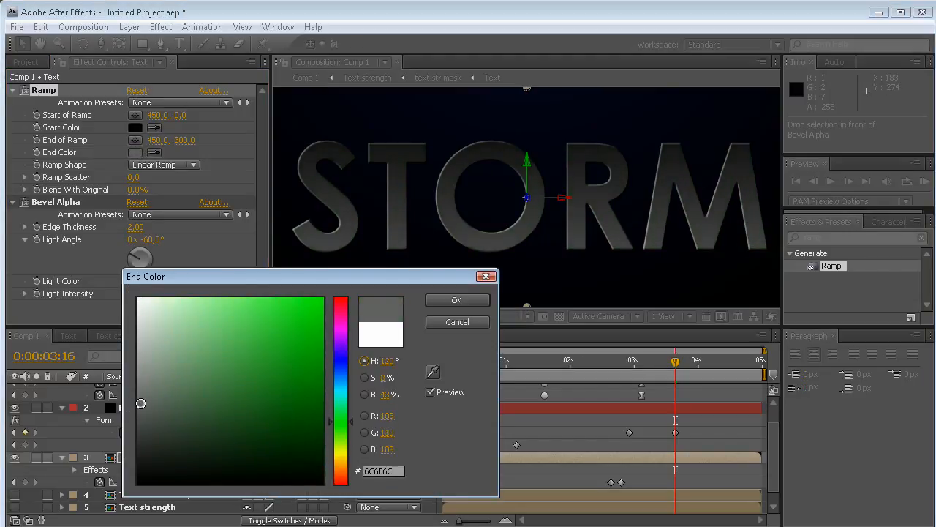
drag(338, 365, 340, 360)
mouse_move(146, 402)
mouse_down()
mouse_move(149, 392)
mouse_move(169, 401)
mouse_move(174, 388)
mouse_move(160, 400)
mouse_up()
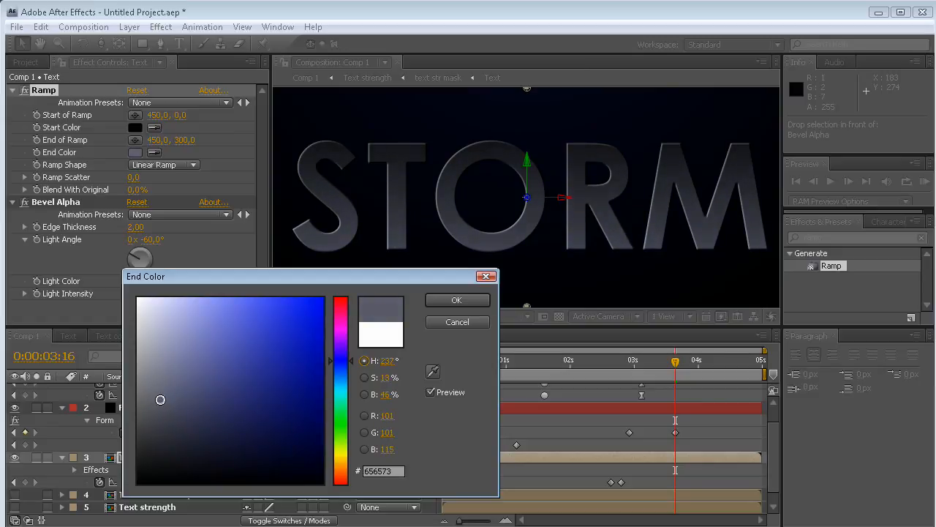
click(463, 302)
click(135, 127)
drag(164, 344, 130, 308)
click(453, 301)
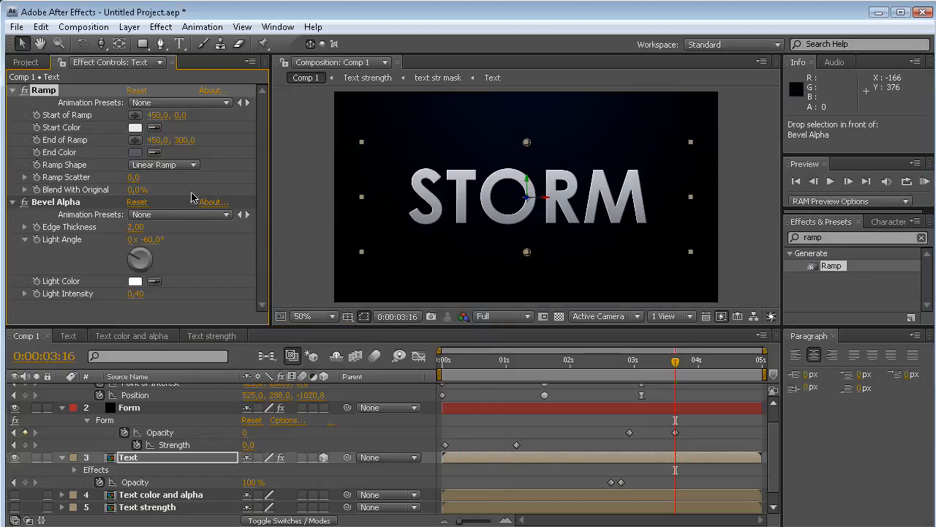
Set the Text layer's Start of Ramp to 450,-12 and End of Ramp to 450,181, and darken its End Color to 4E5067.
drag(185, 140, 103, 152)
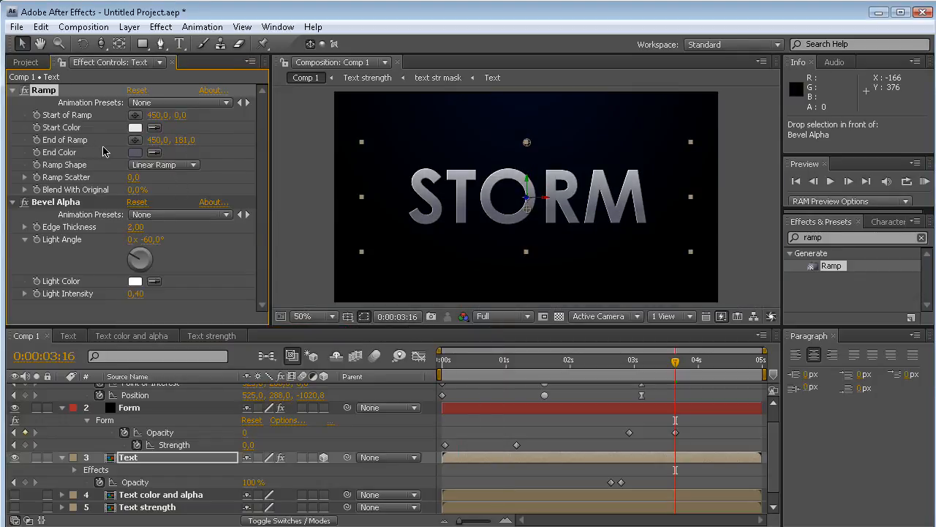
mouse_move(180, 116)
mouse_down()
mouse_move(213, 123)
mouse_move(171, 115)
mouse_up()
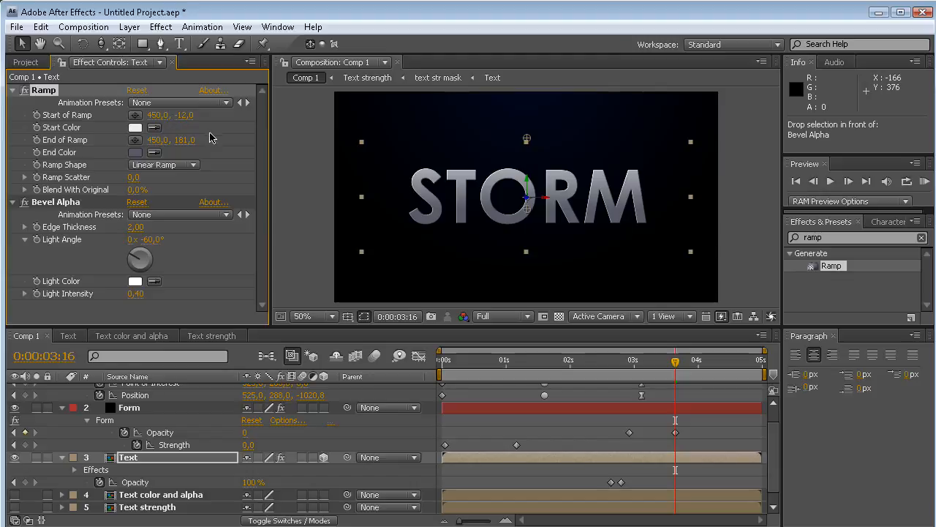
click(135, 152)
click(179, 407)
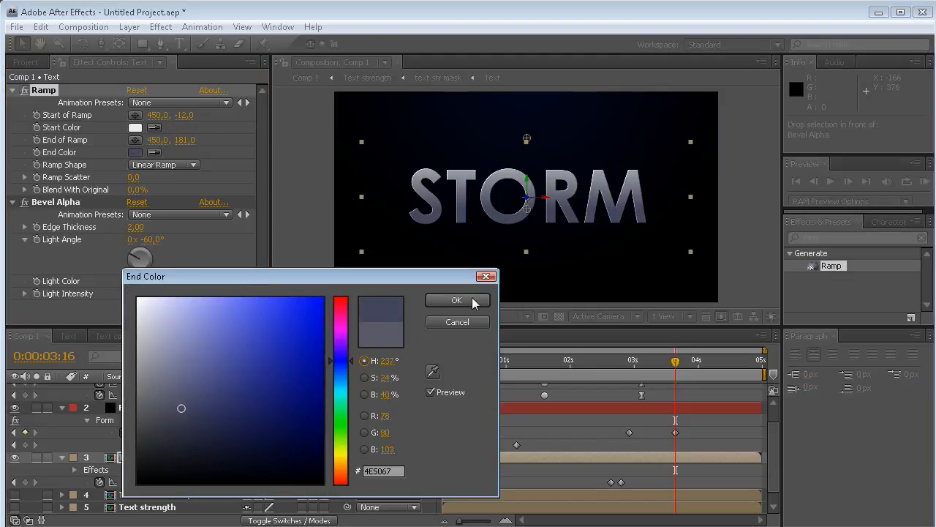
click(468, 300)
Find the Drop Shadow effect and apply it to the Text layer.
key(ctrl+5)
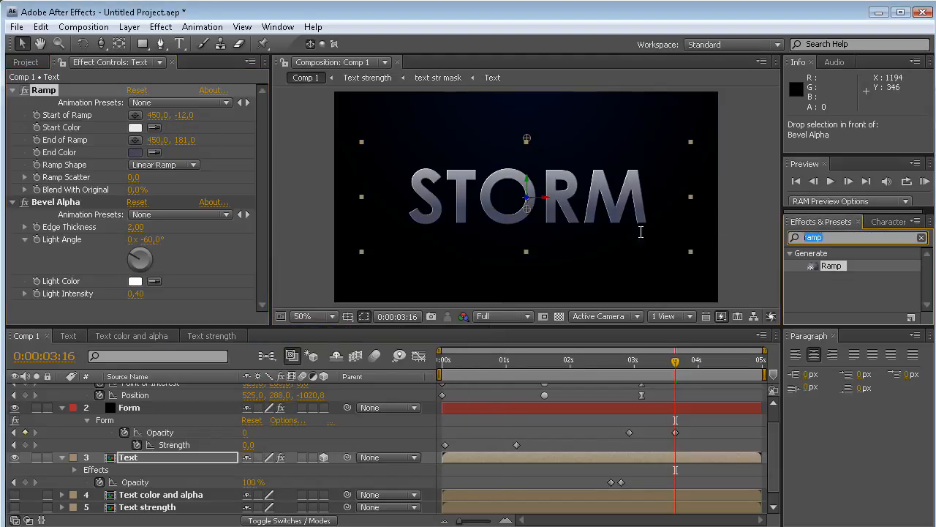
text(drop)
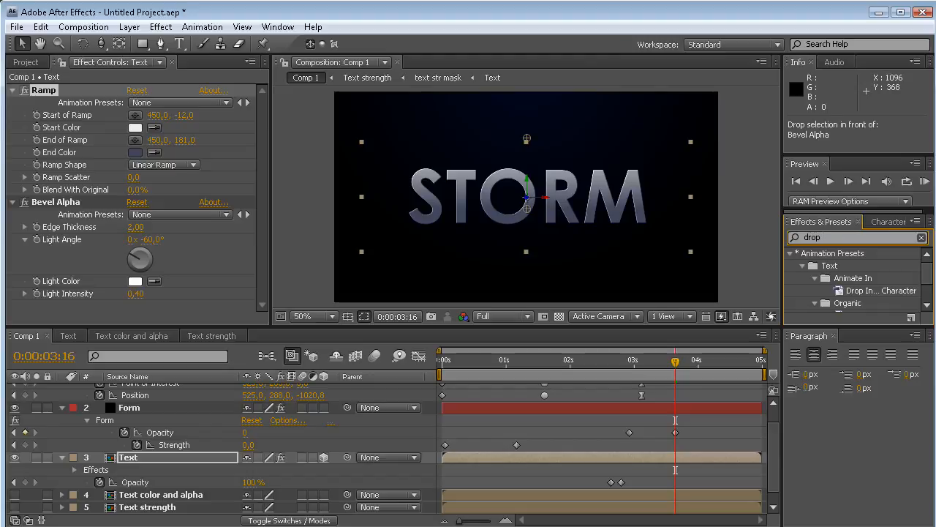
scroll(921, 278, down, 3)
click(853, 306)
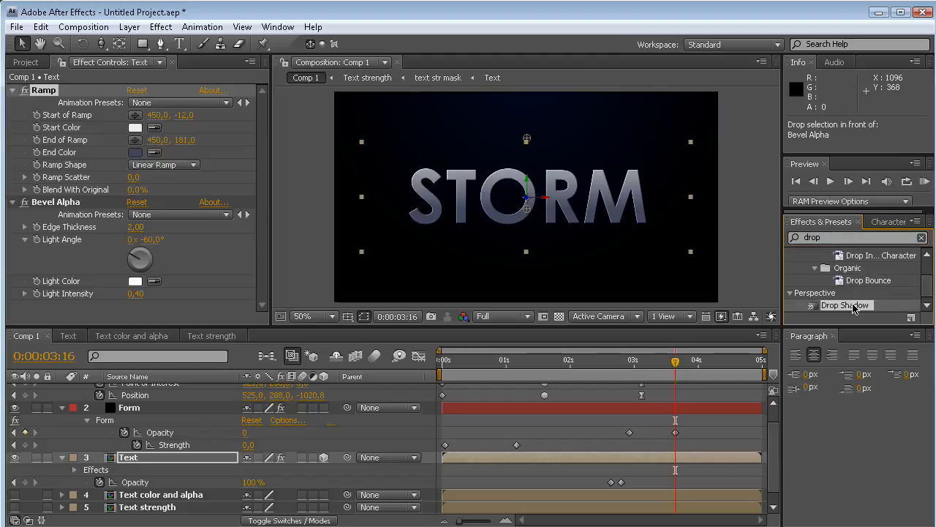
double_click(853, 306)
key(slash)
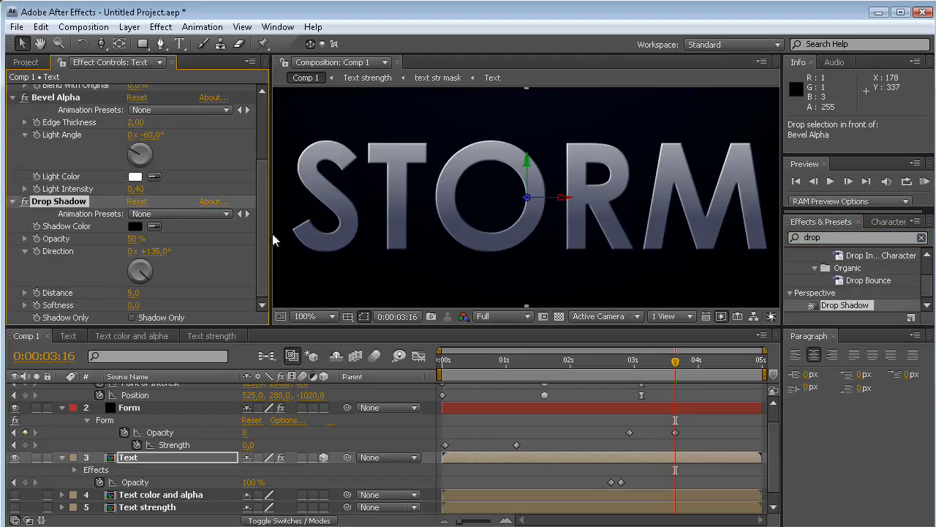
Set the Text layer's drop shadow Distance to 0, Opacity to 63% and Softness to 66, and inspect the letters up close.
click(136, 293)
click(178, 295)
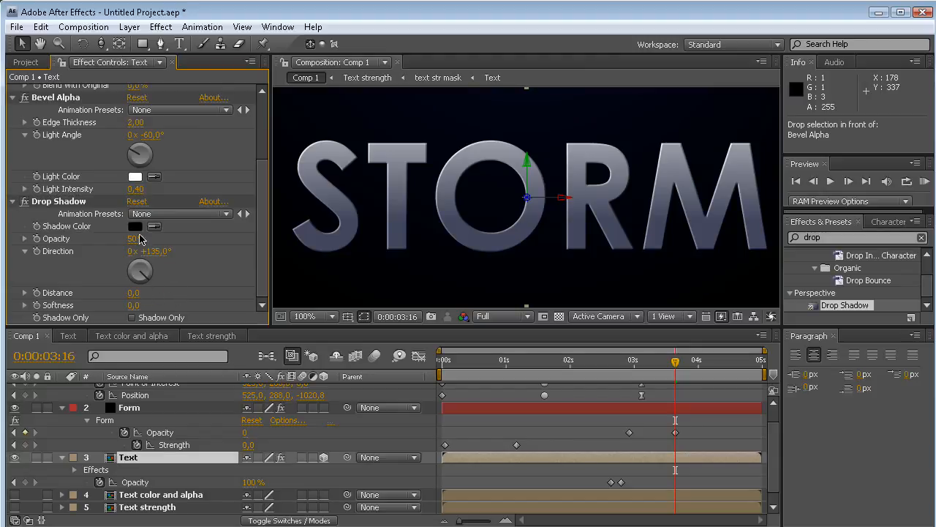
drag(141, 239, 160, 242)
drag(136, 308, 177, 300)
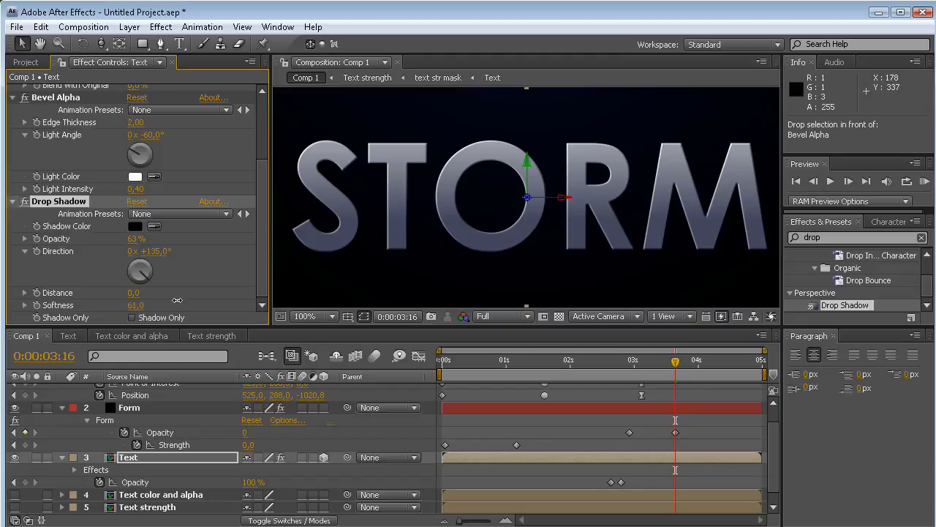
scroll(476, 209, up, 2)
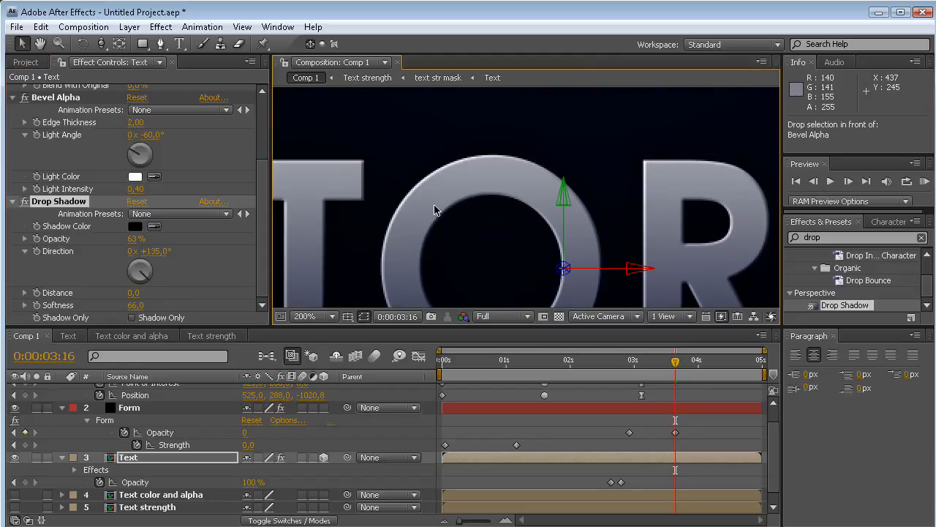
click(24, 203)
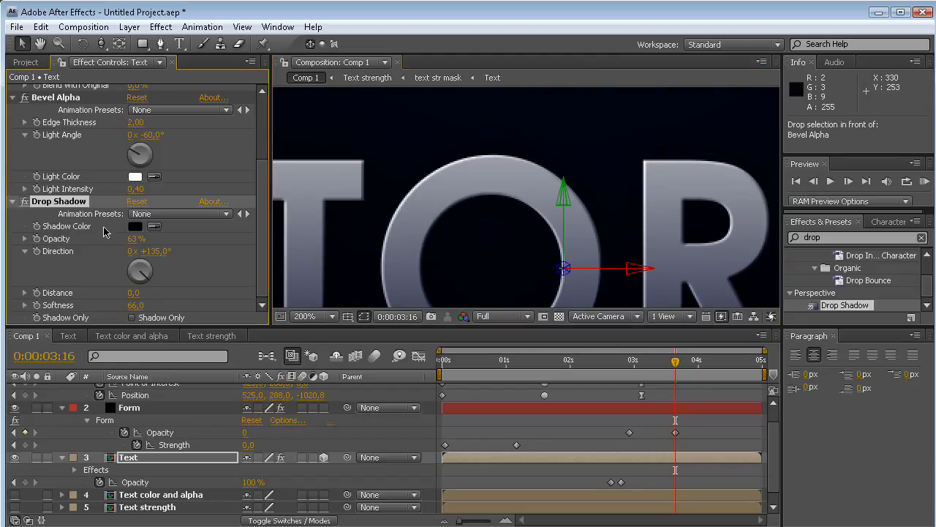
Reduce the Text layer's drop shadow Opacity to 49% and Softness to 29.
drag(134, 294, 142, 294)
drag(113, 241, 110, 241)
drag(109, 306, 108, 306)
scroll(536, 159, down, 2)
key(space)
drag(552, 223, 533, 204)
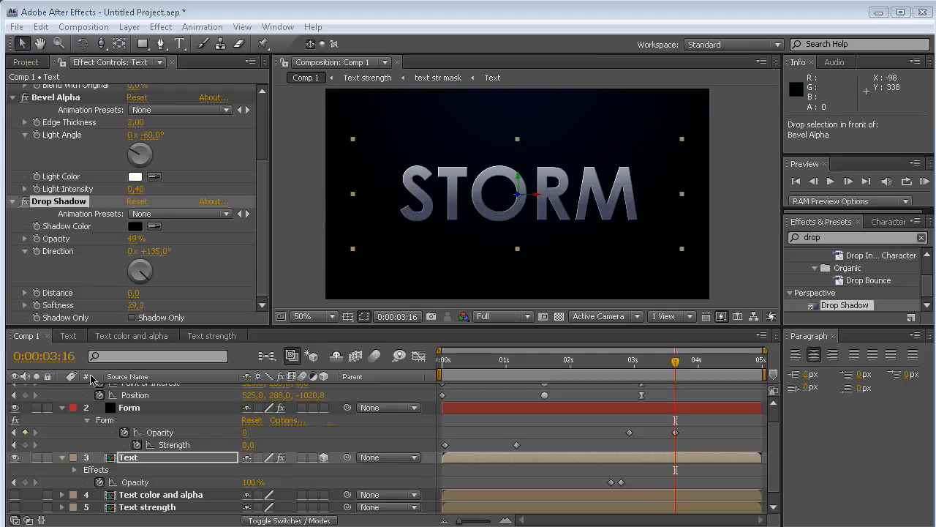
In the Text composition, apply the Increase Tracking animation preset to the Storm layer.
click(68, 335)
click(829, 237)
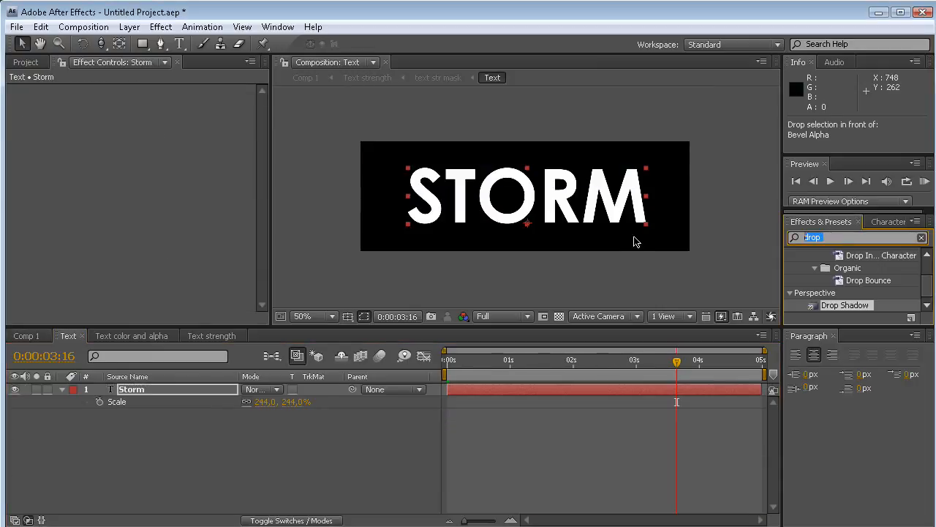
text(trac)
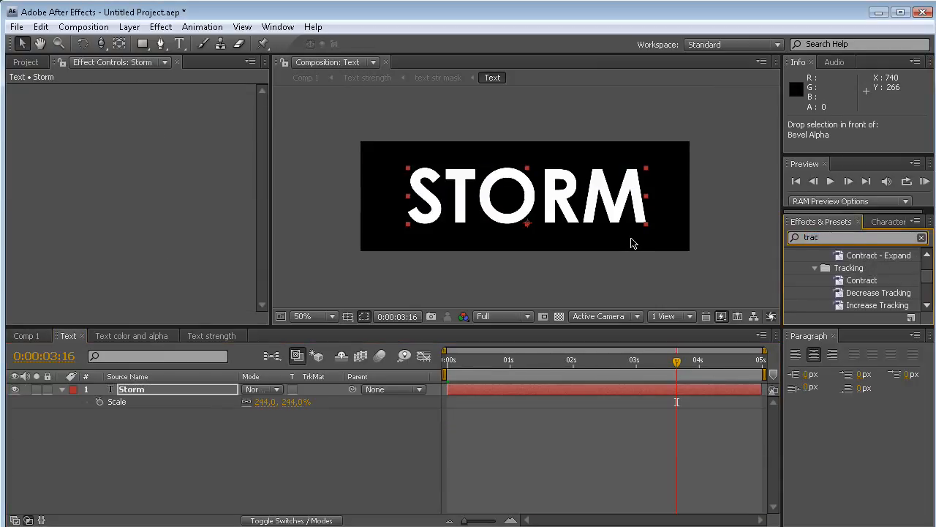
text(king)
click(869, 305)
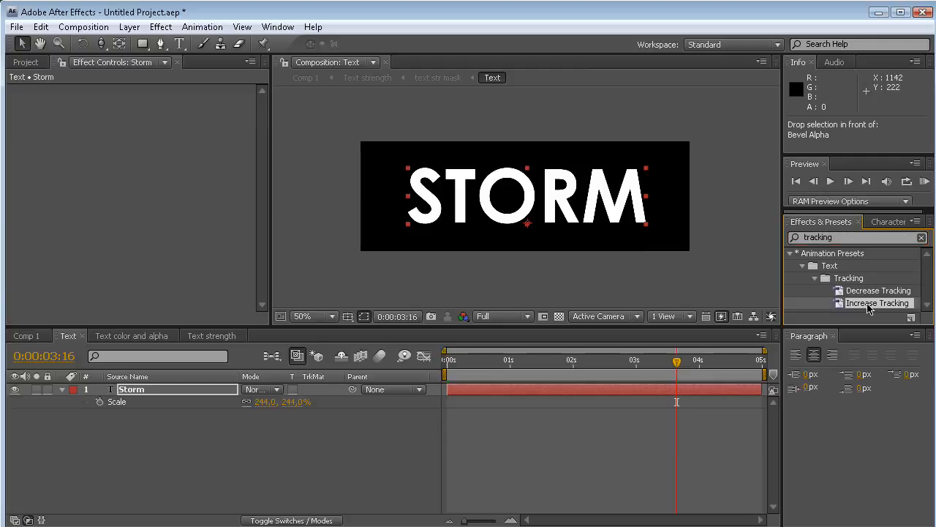
drag(196, 383, 181, 388)
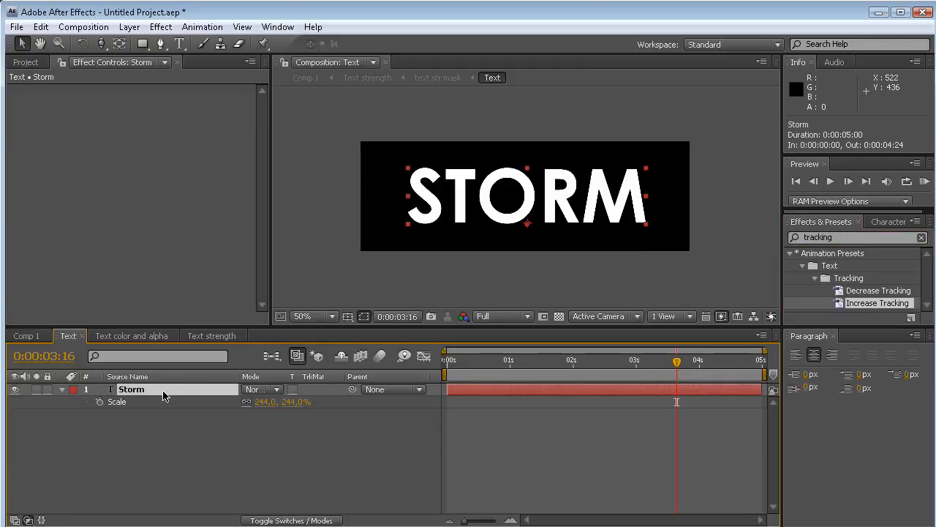
Reveal the Storm layer's Tracking Amount keyframes and delete them both.
key(u)
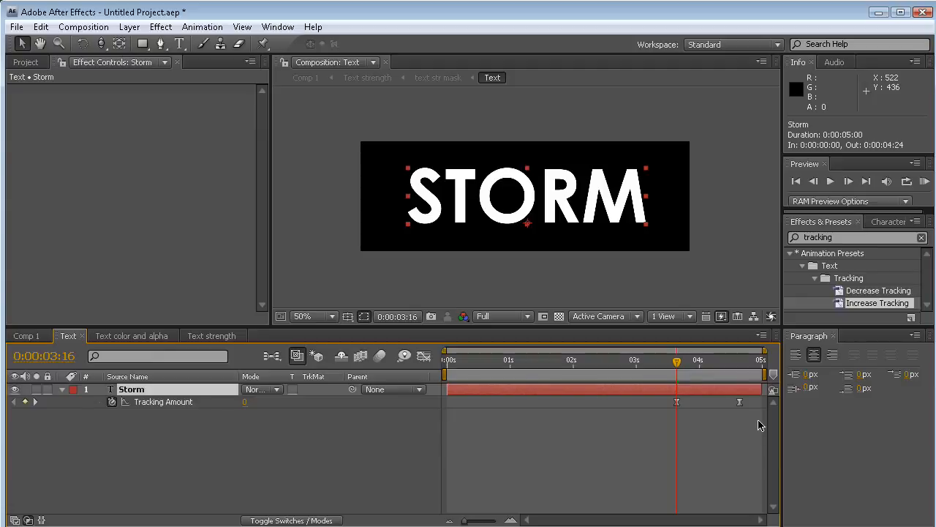
drag(759, 425, 638, 400)
key(Delete)
Widen Storm's Tracking Amount at 0:00:00:00, set it to 0 at 0:00:04:24, and return to Comp 1.
drag(641, 362, 284, 363)
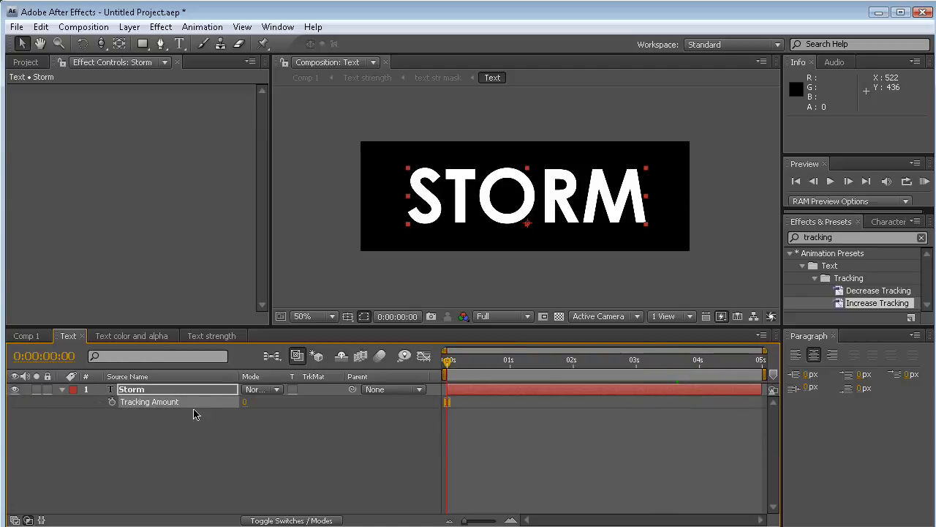
mouse_move(243, 405)
mouse_down()
mouse_move(271, 404)
mouse_move(249, 401)
mouse_up()
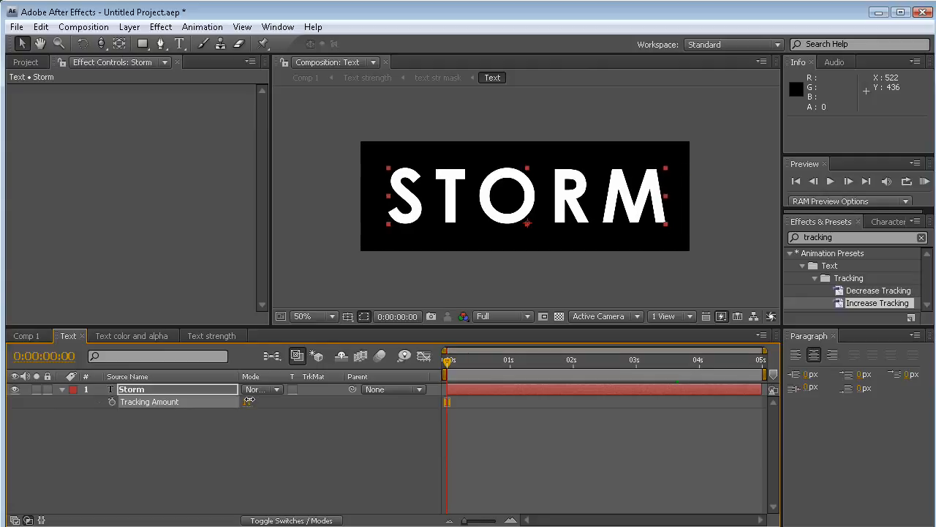
drag(488, 363, 761, 362)
click(246, 404)
text(0)
key(Return)
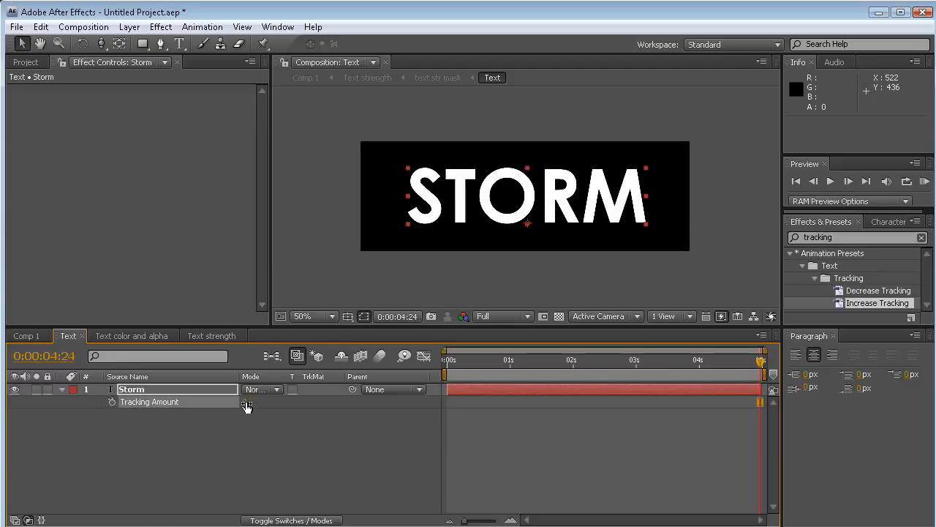
click(26, 336)
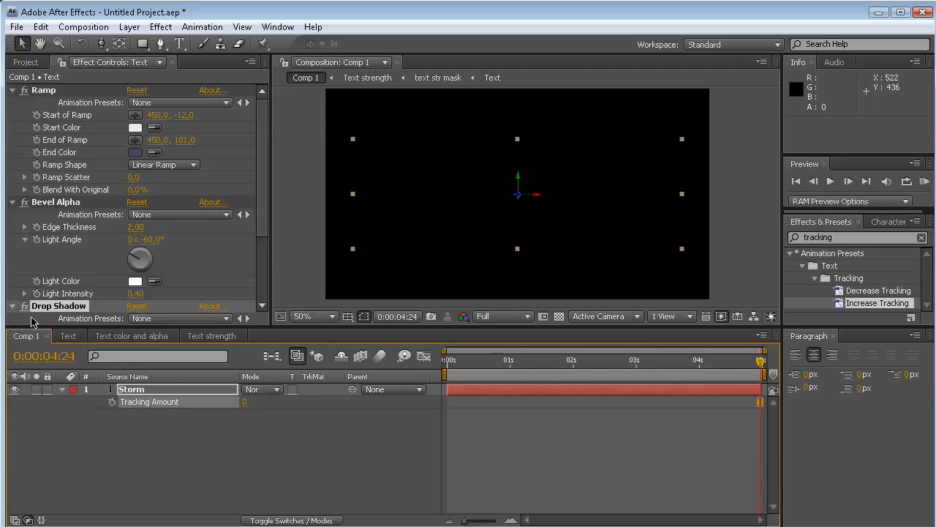
Play a RAM preview of the Comp 1 animation.
click(924, 181)
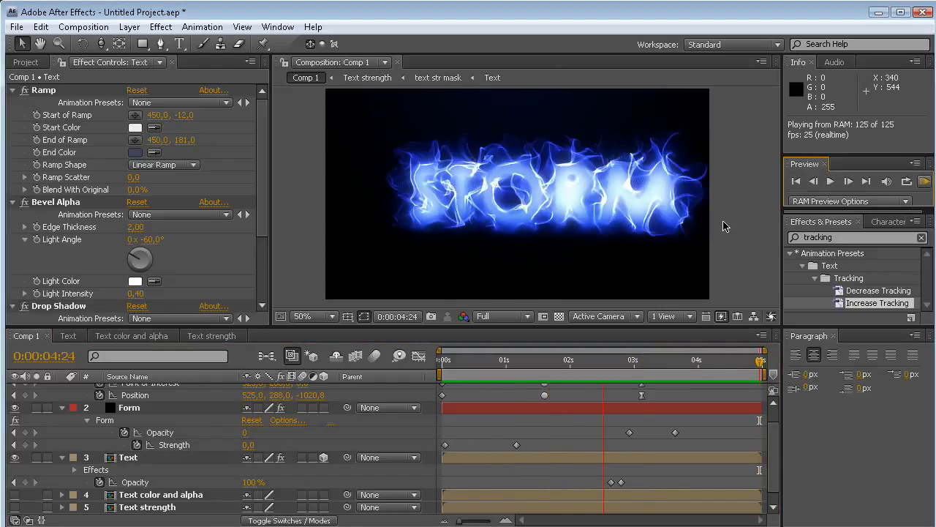
key(space)
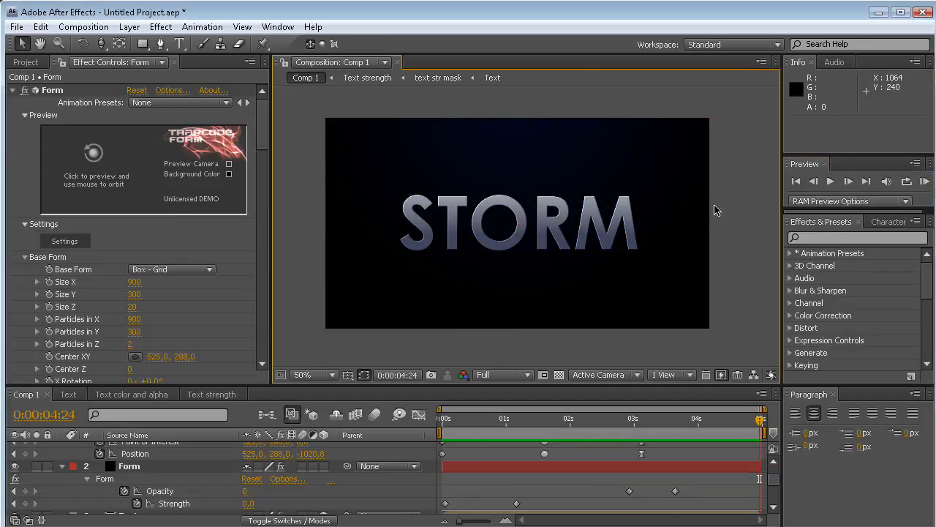
At 0:00:03:00, apply CC Radial Fast Blur to the Form layer and move it below the Glow effect.
click(878, 238)
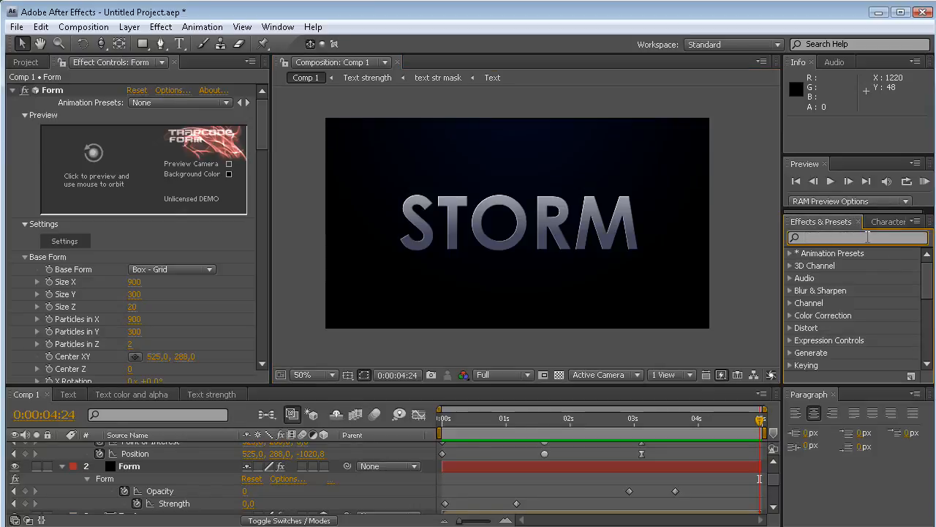
click(633, 419)
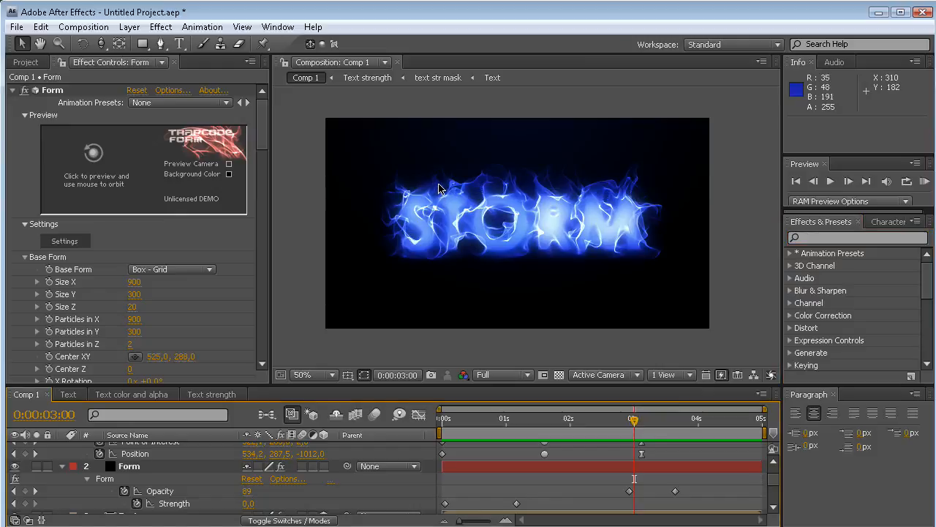
click(823, 238)
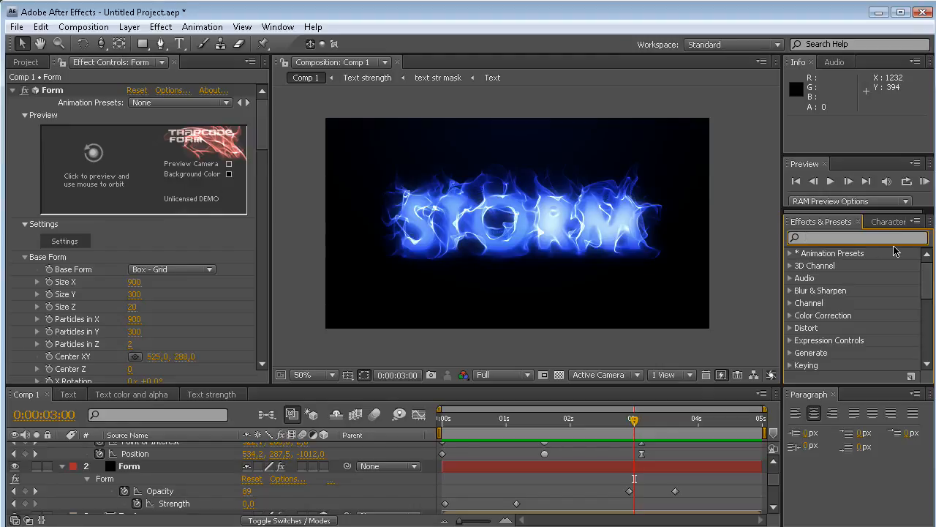
text(fast)
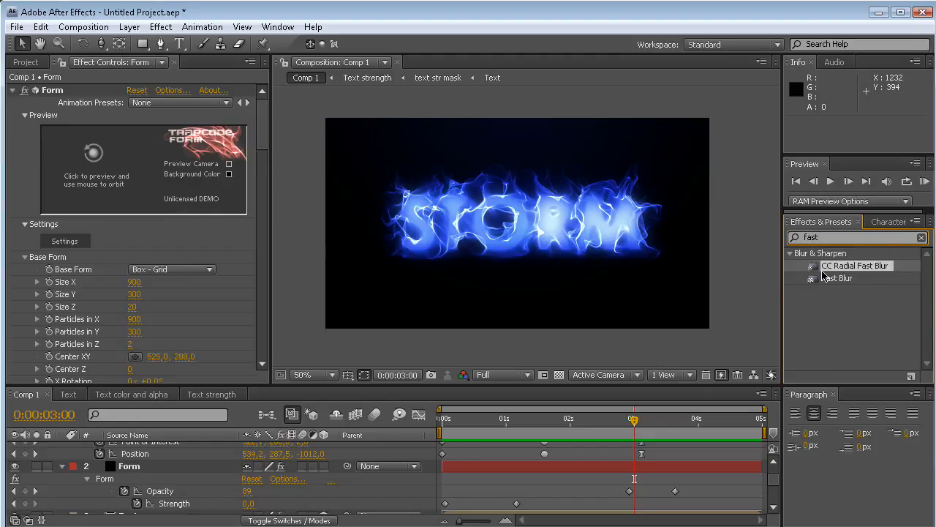
drag(865, 273, 208, 219)
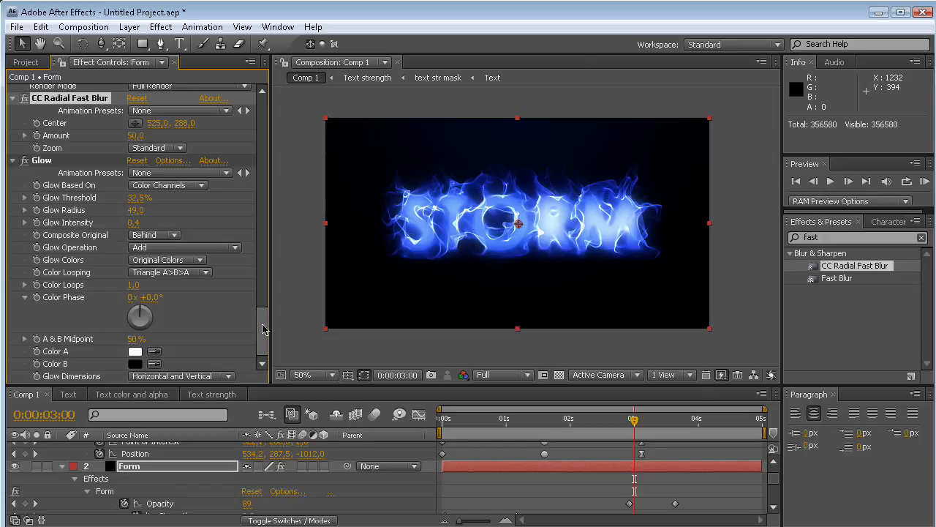
drag(74, 99, 82, 362)
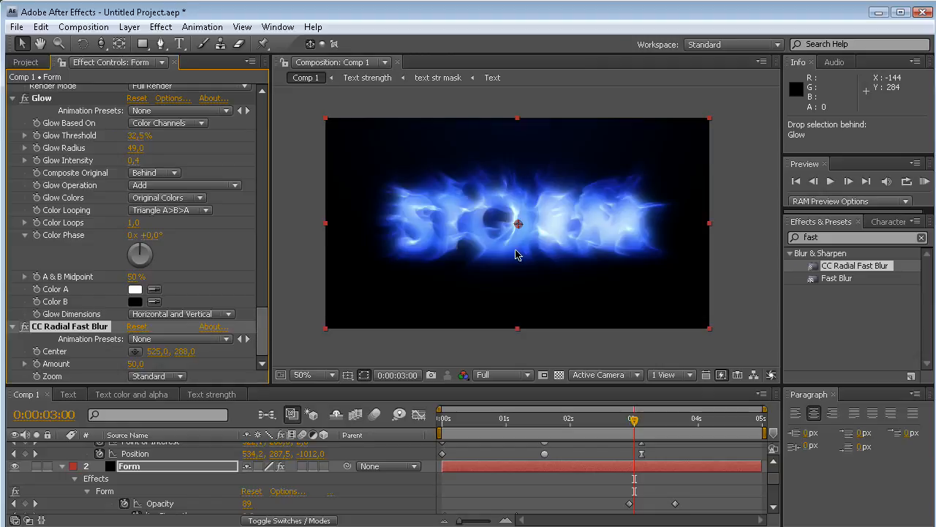
Try CC Radial Fast Blur with different Centers, ending at 371, 302, and Amount 82, and delete the effect.
drag(518, 222, 486, 208)
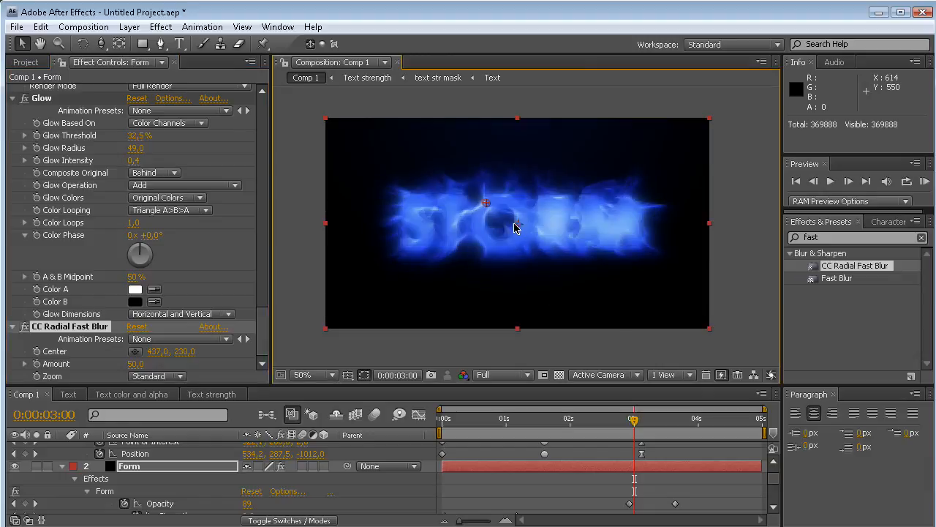
drag(485, 204, 630, 225)
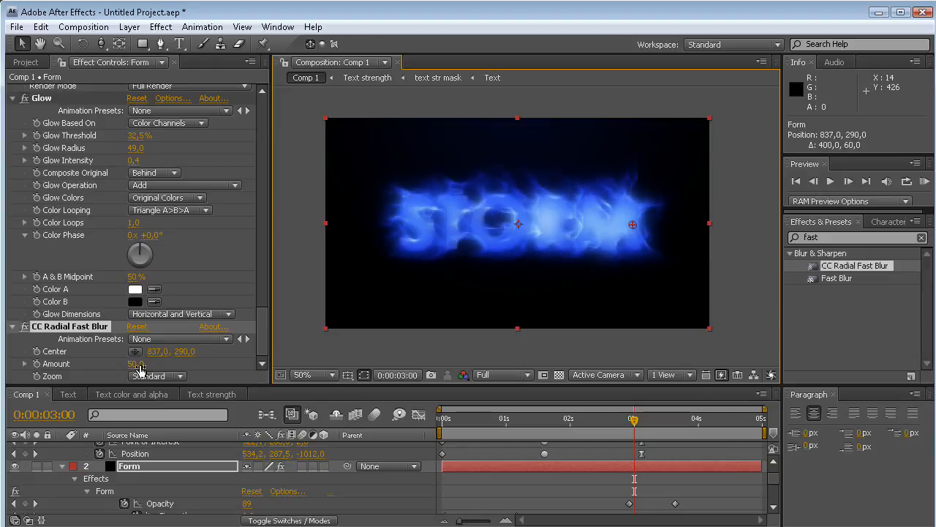
drag(159, 364, 180, 365)
drag(633, 224, 463, 229)
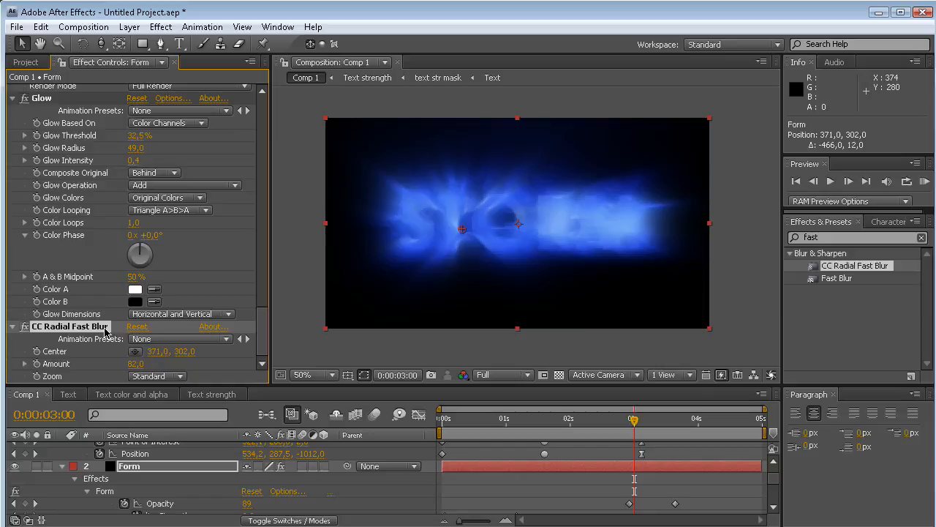
key(Delete)
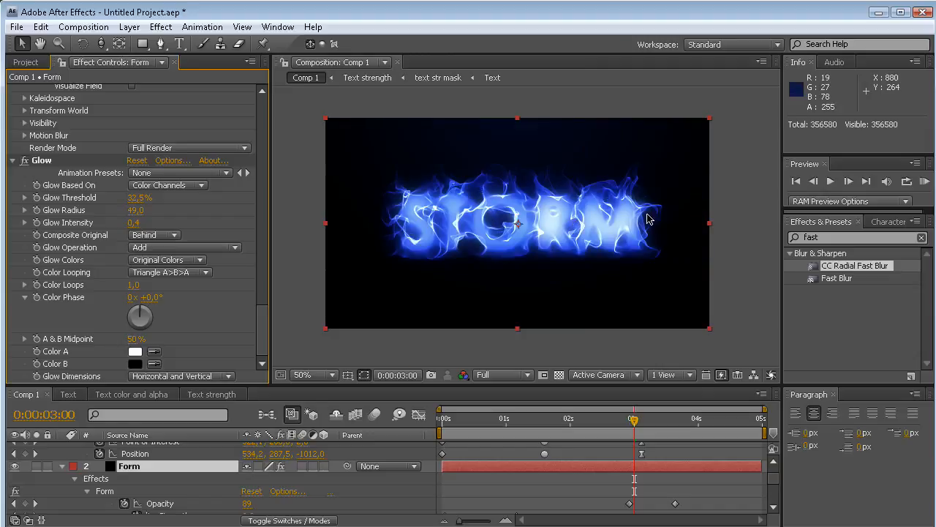
In the Text composition, replace the word STORM with FIRE and return to Comp 1.
click(73, 395)
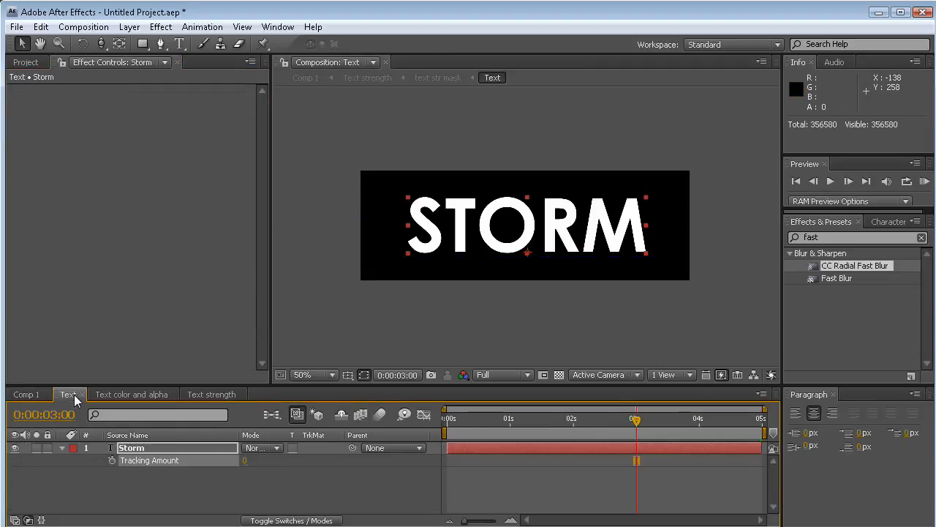
click(26, 394)
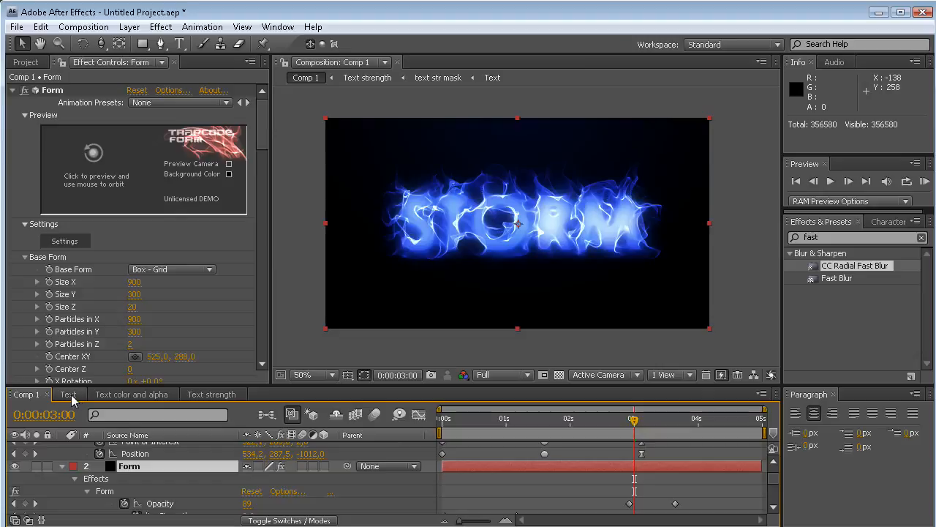
click(25, 61)
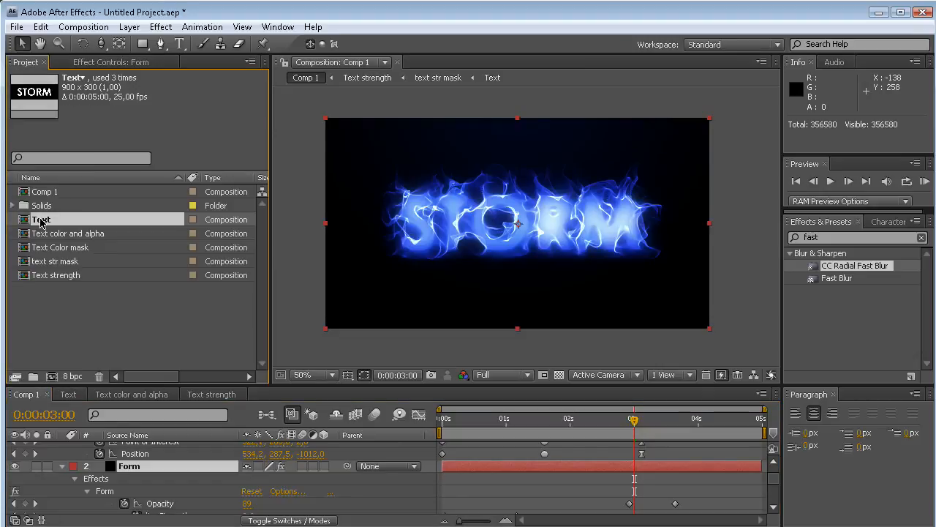
click(68, 394)
click(180, 44)
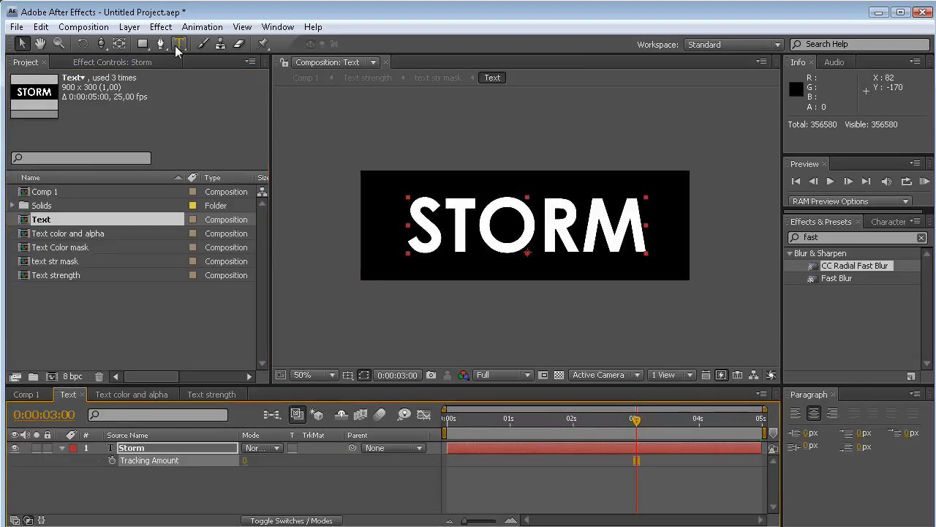
double_click(582, 231)
text(FIRE)
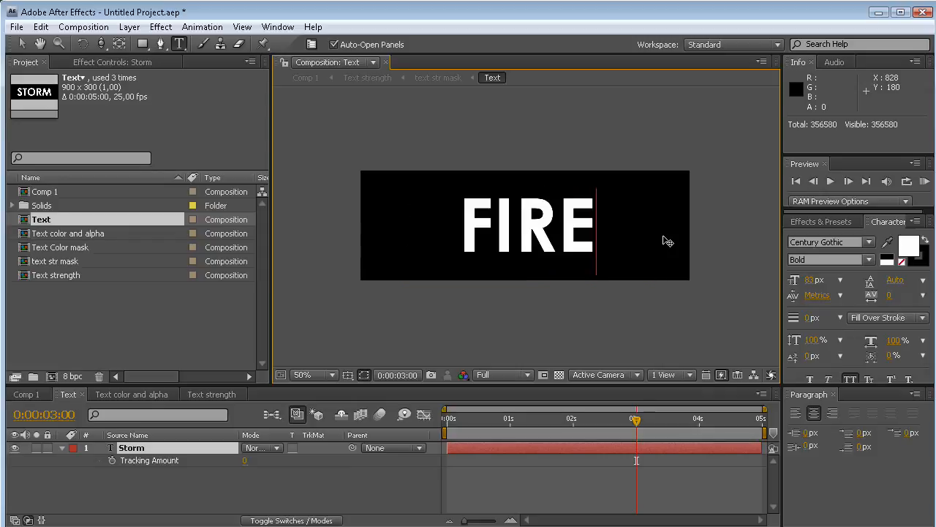
click(628, 468)
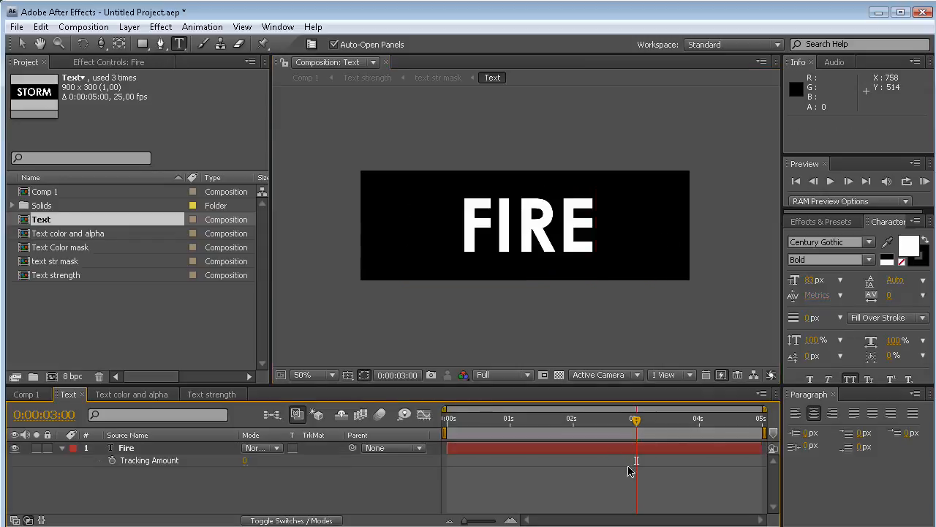
click(30, 398)
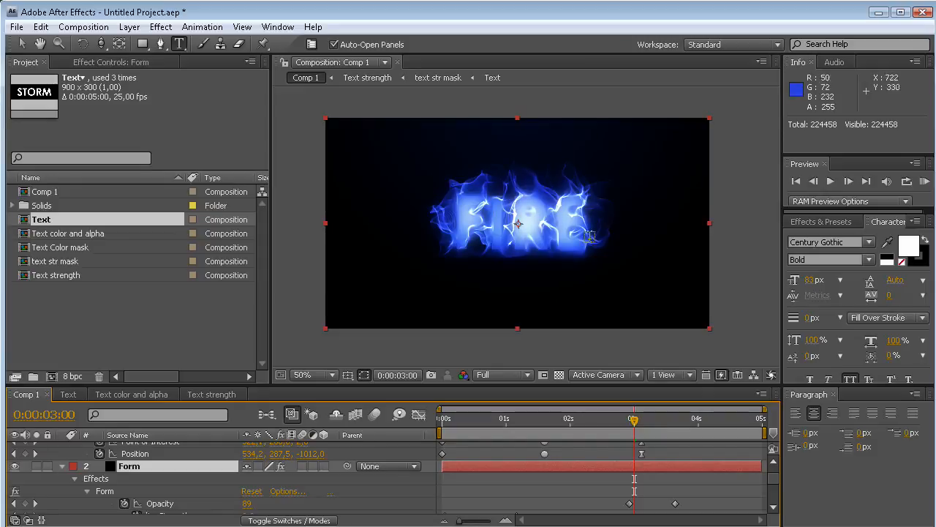
Change the Form effect's particle Color to orange BB8228.
click(125, 62)
drag(263, 128, 262, 196)
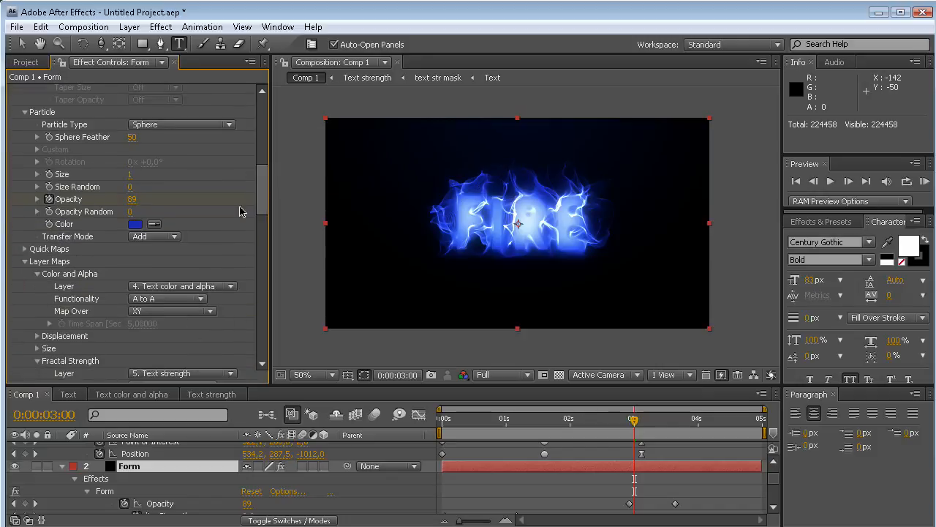
click(134, 224)
click(349, 465)
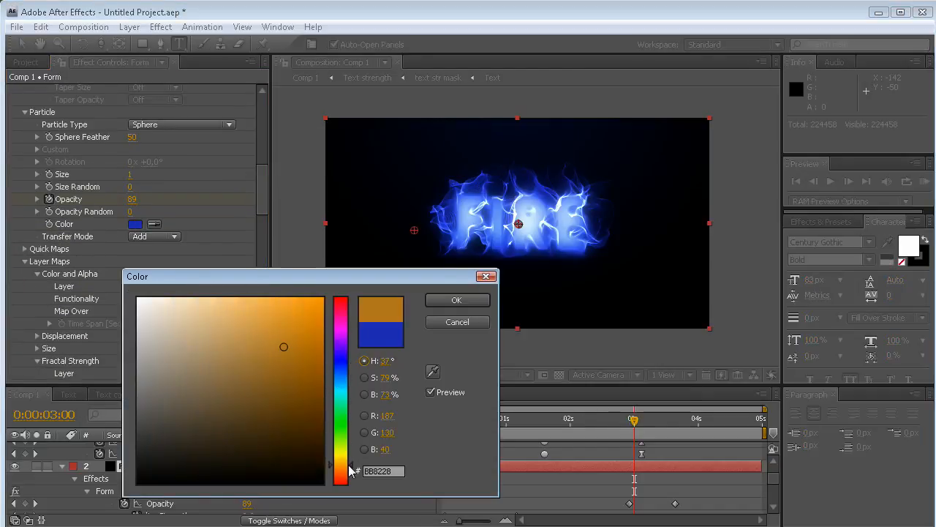
click(460, 300)
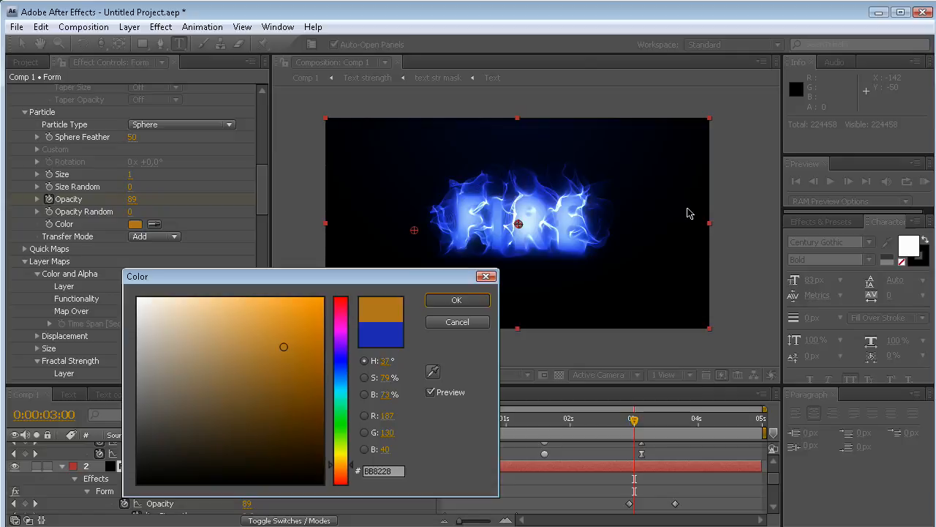